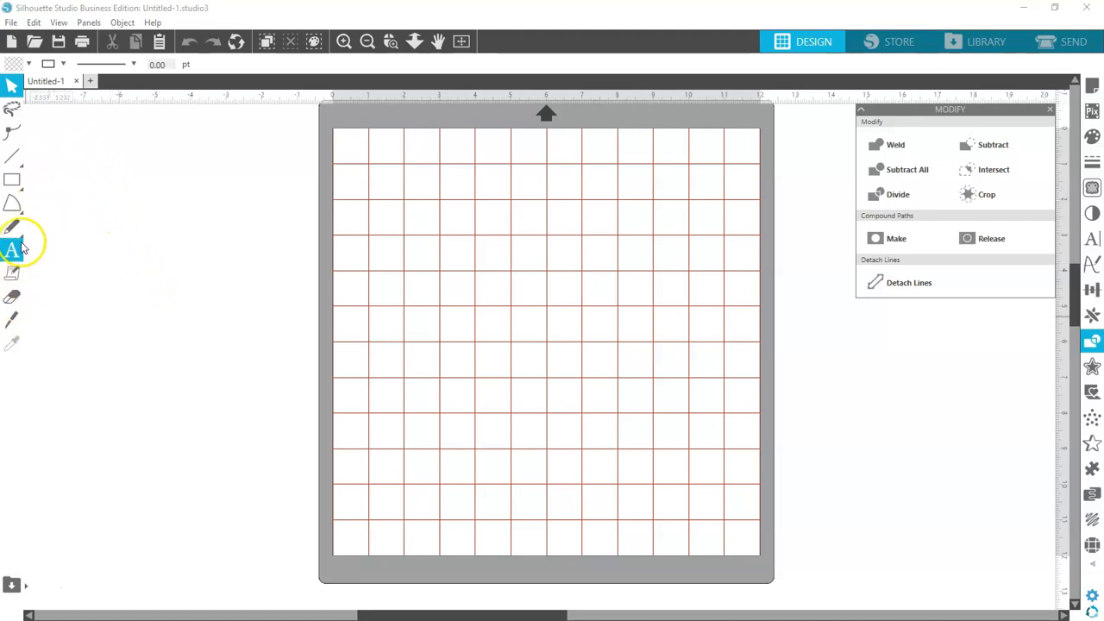
- Draw a heart about 10.1 in wide and 9.3 in tall and shift it down so it lies fully on the mat
mouse_move(19, 205)
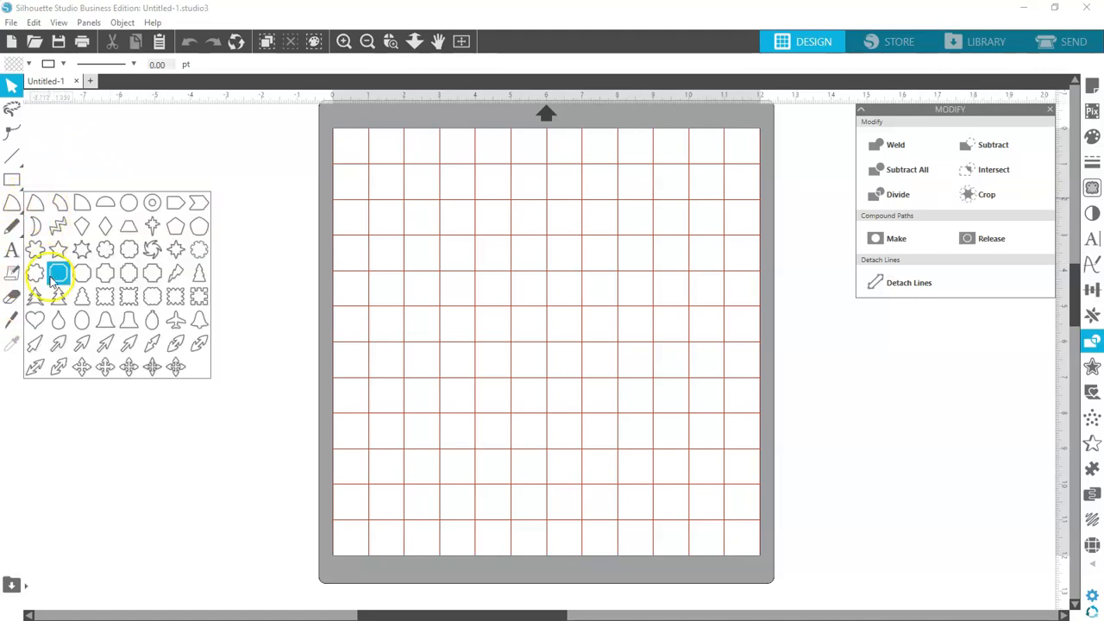
left_click(36, 324)
left_click_drag(545, 451, 542, 183)
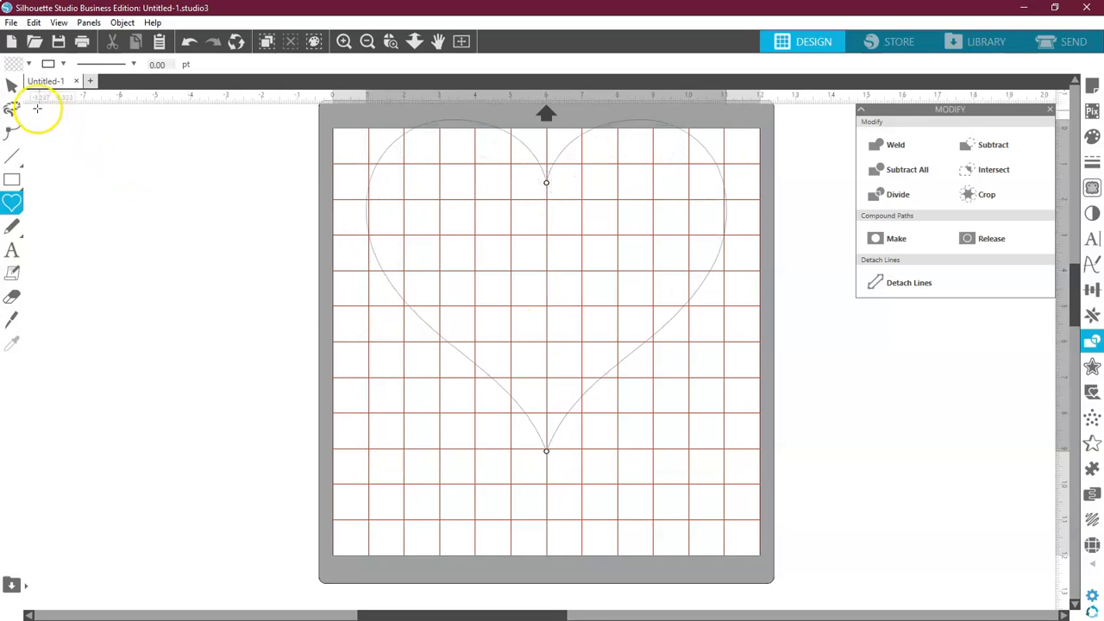
left_click(11, 84)
left_click_drag(554, 433, 554, 493)
- Convert the heart to a path and nudge it slightly down on the mat
right_click(554, 494)
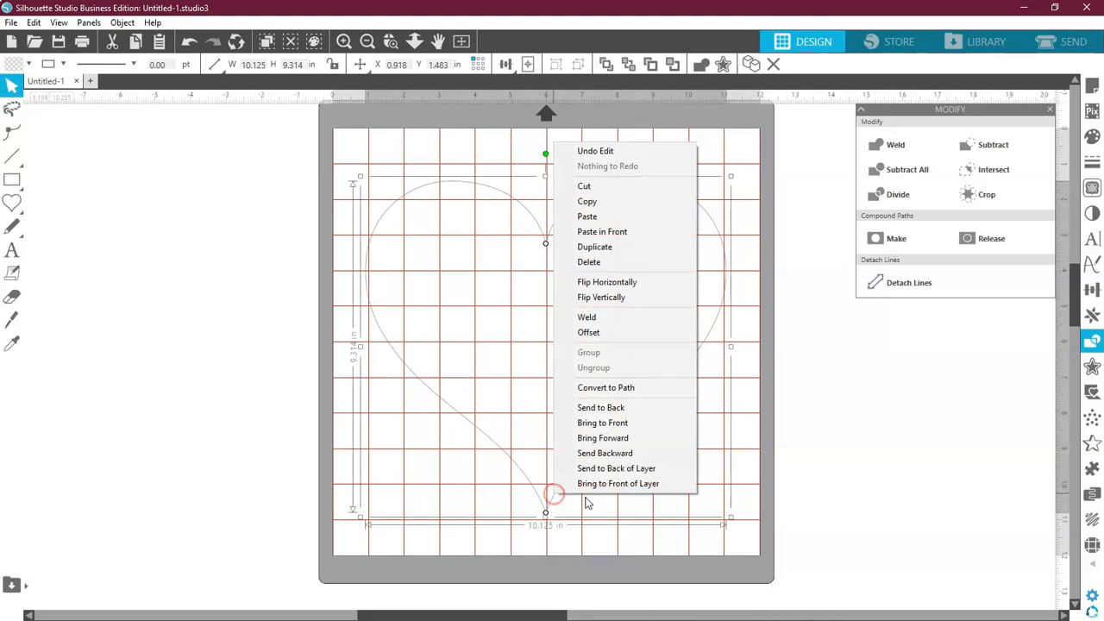
left_click(624, 398)
left_click_drag(618, 434, 617, 439)
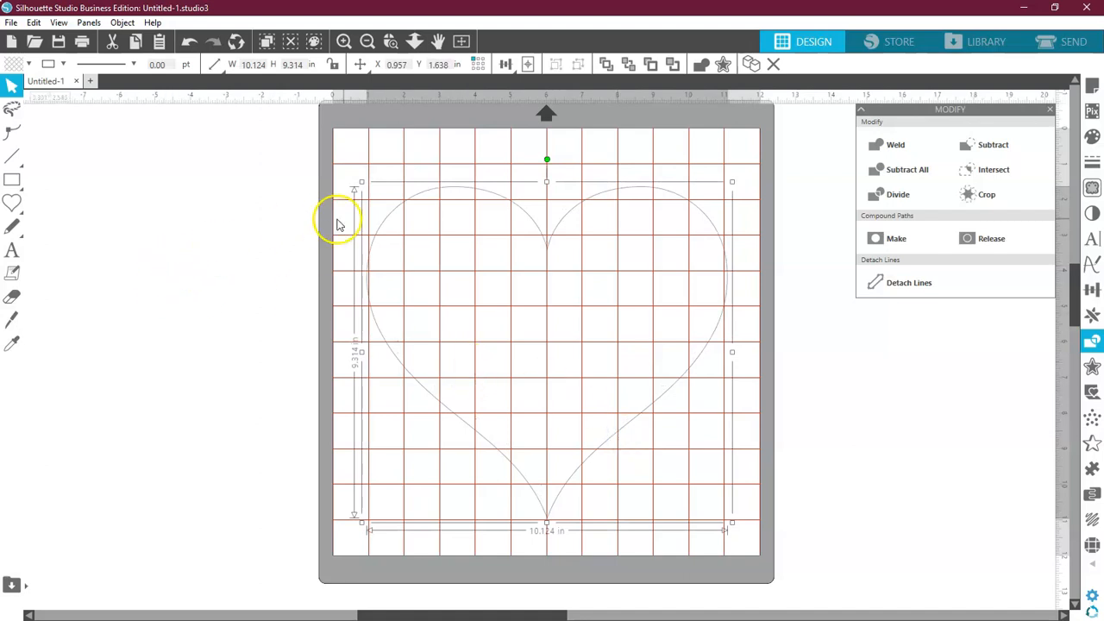
- Fill the heart with bright red and park it off the mat on the empty workspace beside it
left_click(28, 64)
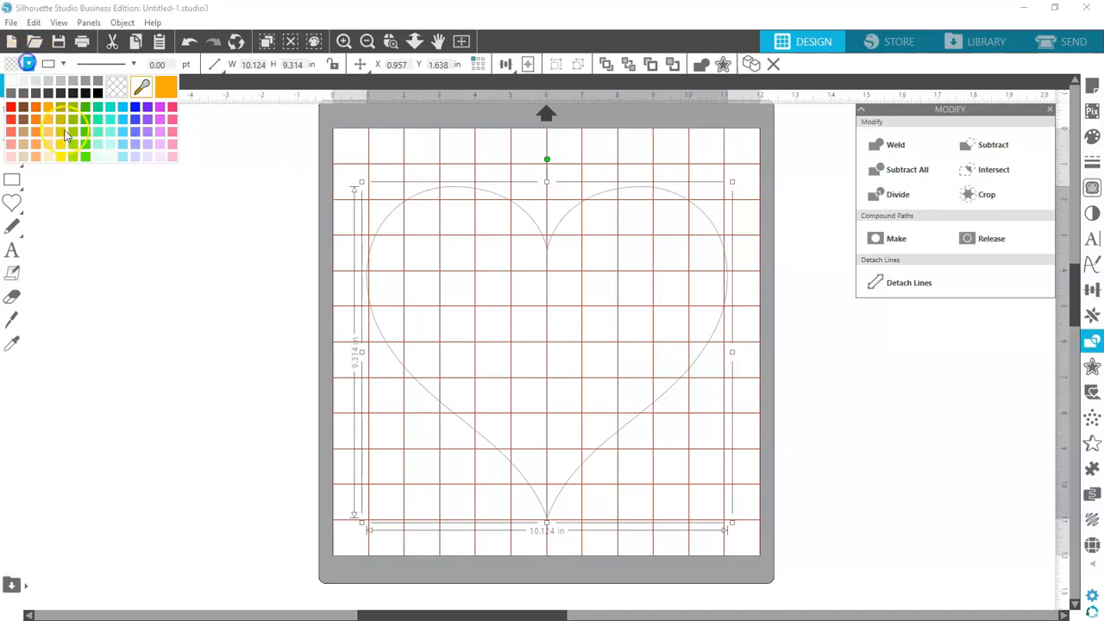
left_click(10, 107)
left_click_drag(505, 333, 98, 431)
- Add a three-line text object on the mat with the couple's two first names and "&" on the line between them
left_click(12, 250)
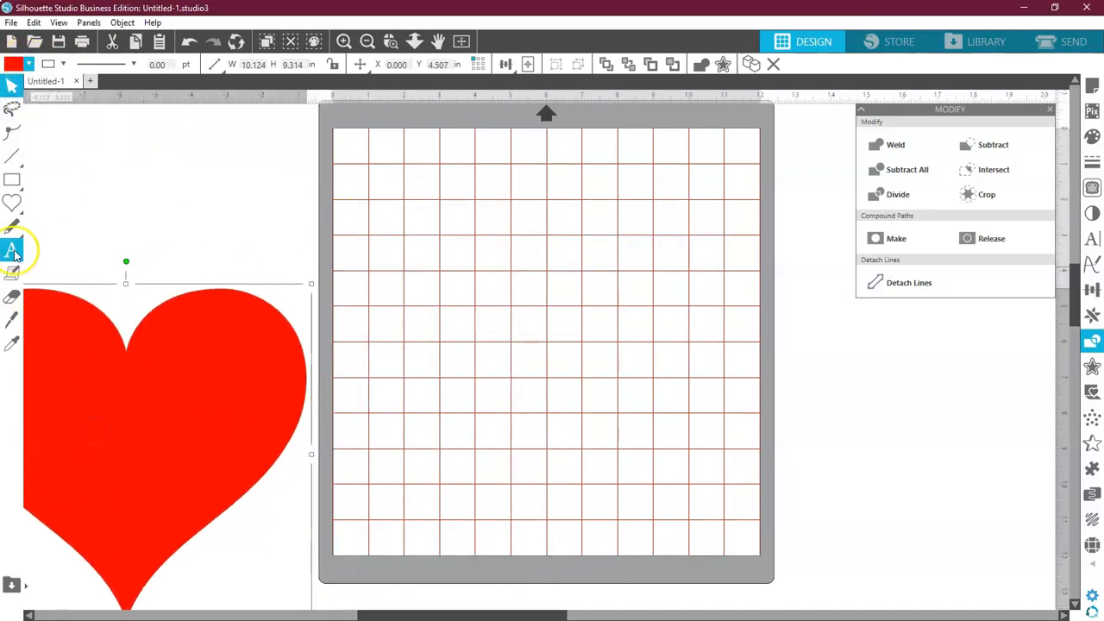
left_click(514, 305)
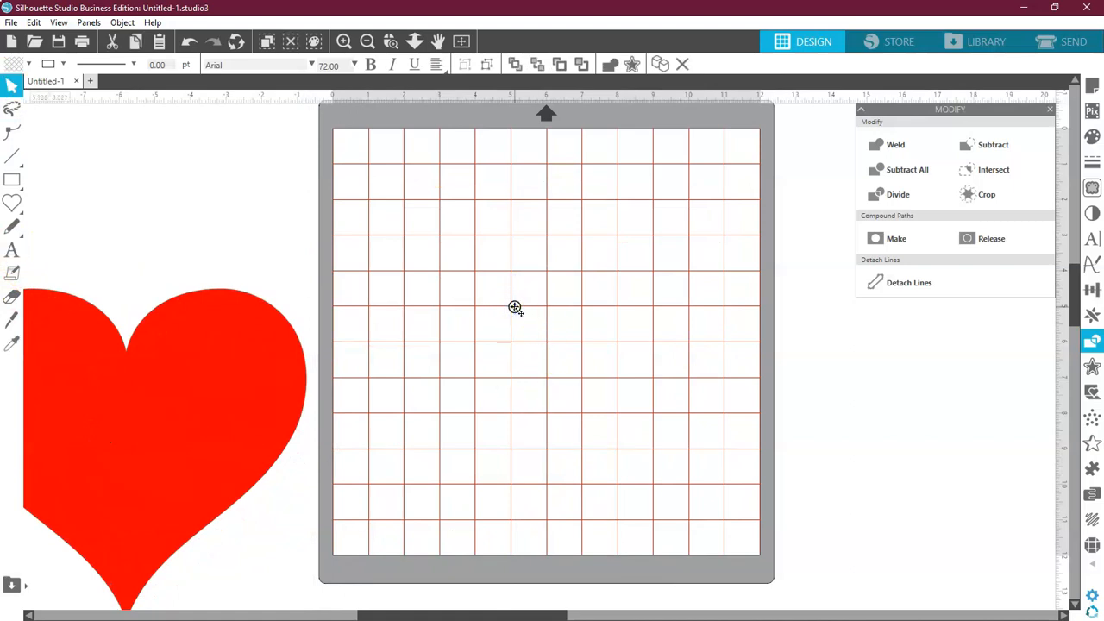
type("So")
key("BackSpace")
key("BackSpace")
type("Matthew")
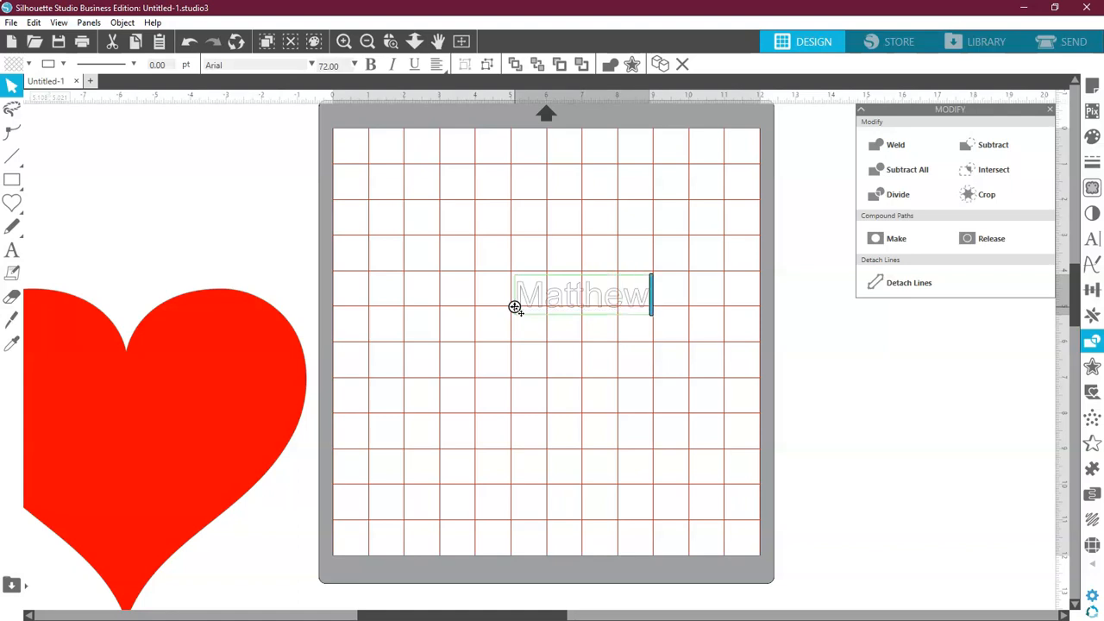
key("Return")
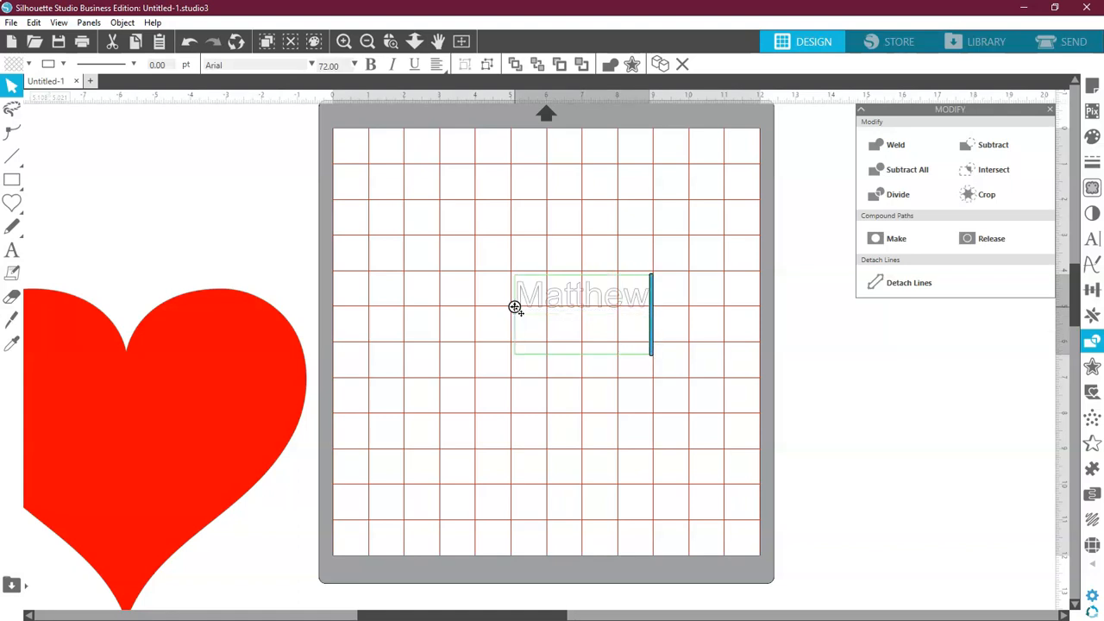
type("&")
key("Return")
type("Kathey")
key("BackSpace")
key("BackSpace")
type("y")
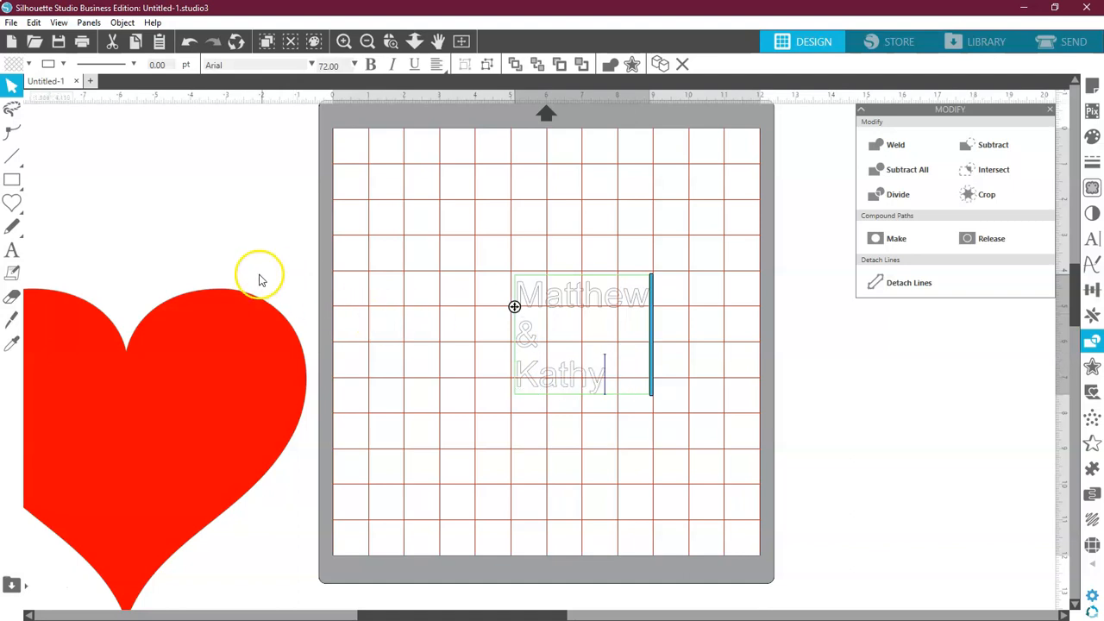
- Add a separate text object "Forever" and place it just below the names
left_click(13, 250)
left_click(522, 423)
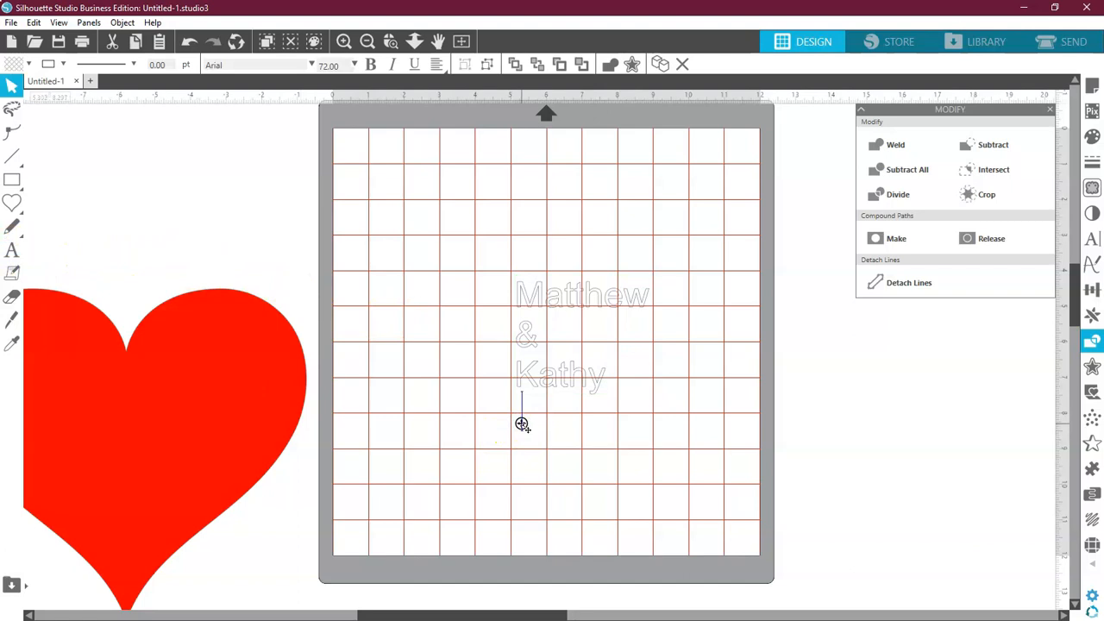
type("Forever")
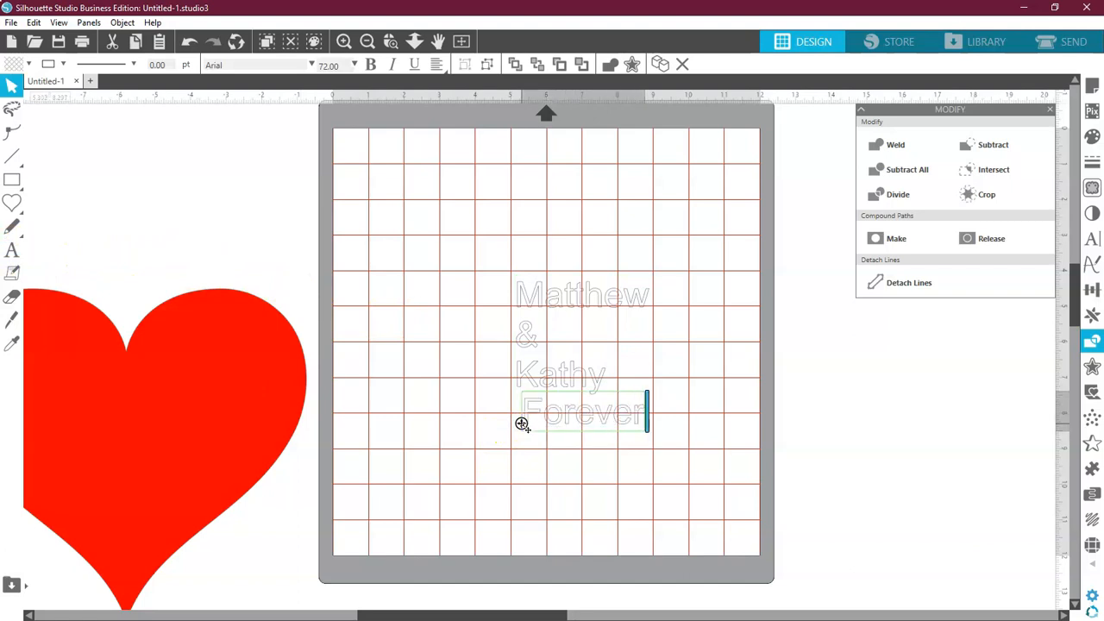
left_click(560, 458)
left_click(560, 465)
left_click_drag(576, 409, 566, 437)
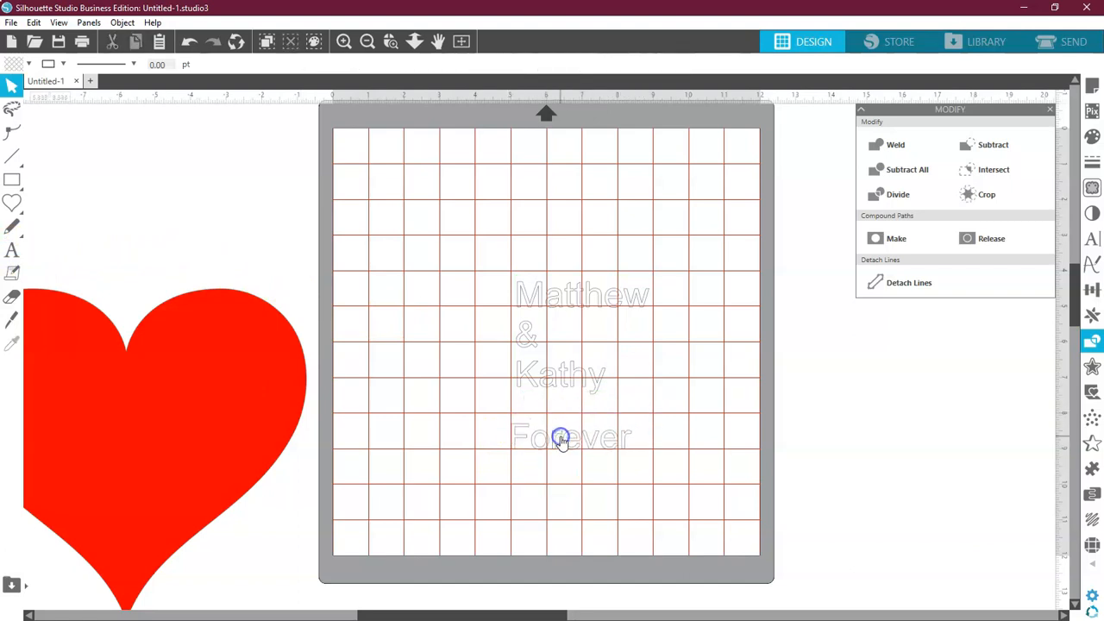
- Centre-justify the three lines of the names text and shift "Forever" closer to the middle beneath them
left_click(551, 345)
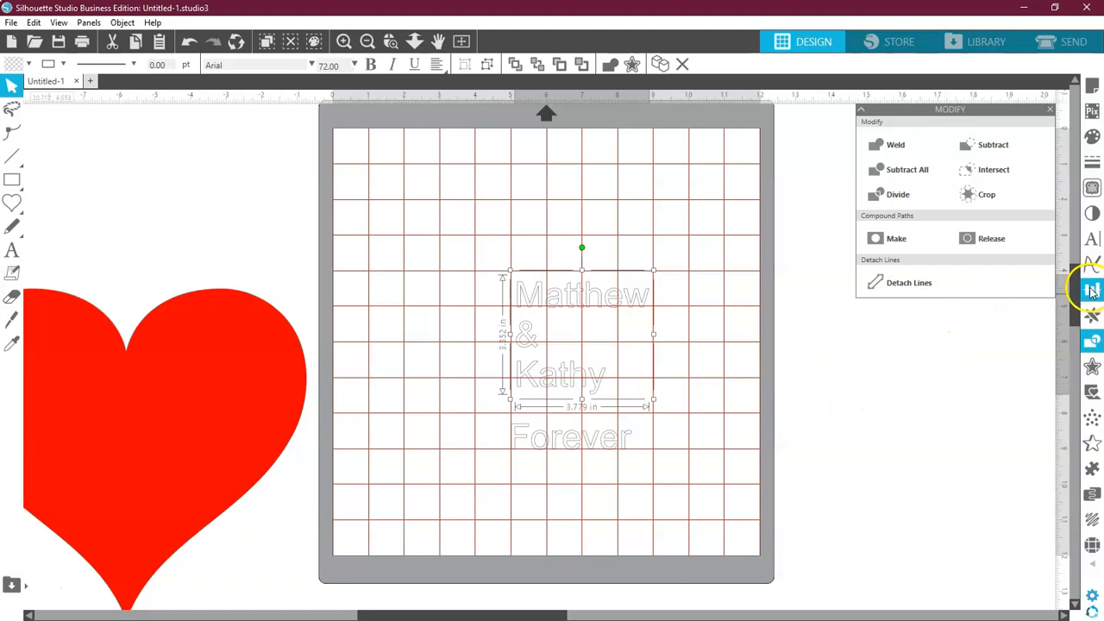
left_click(1092, 238)
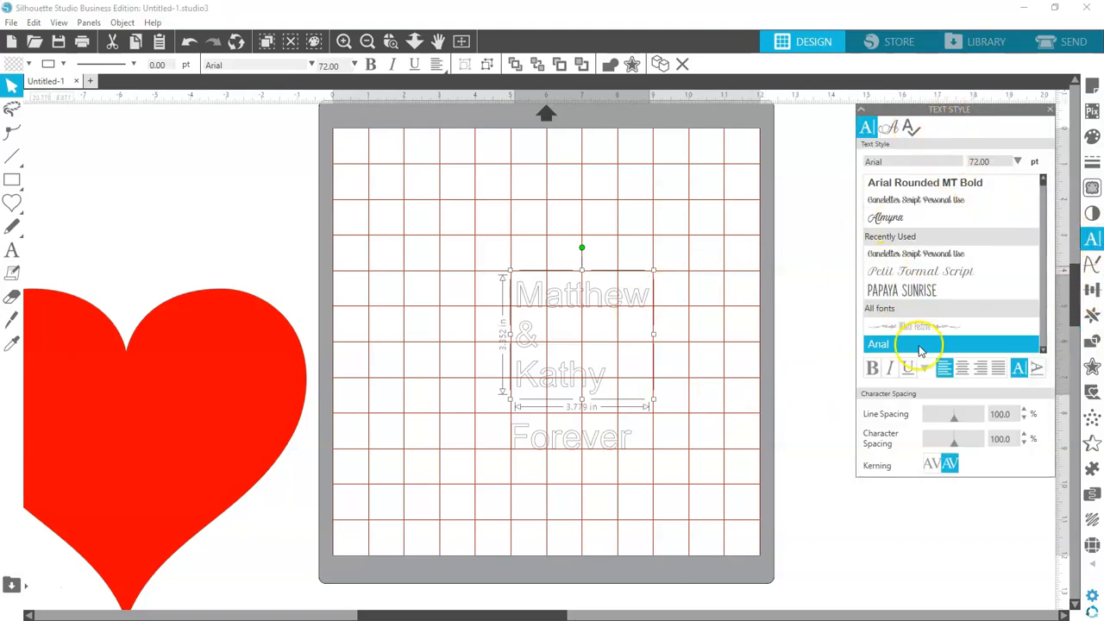
left_click(963, 368)
left_click(715, 327)
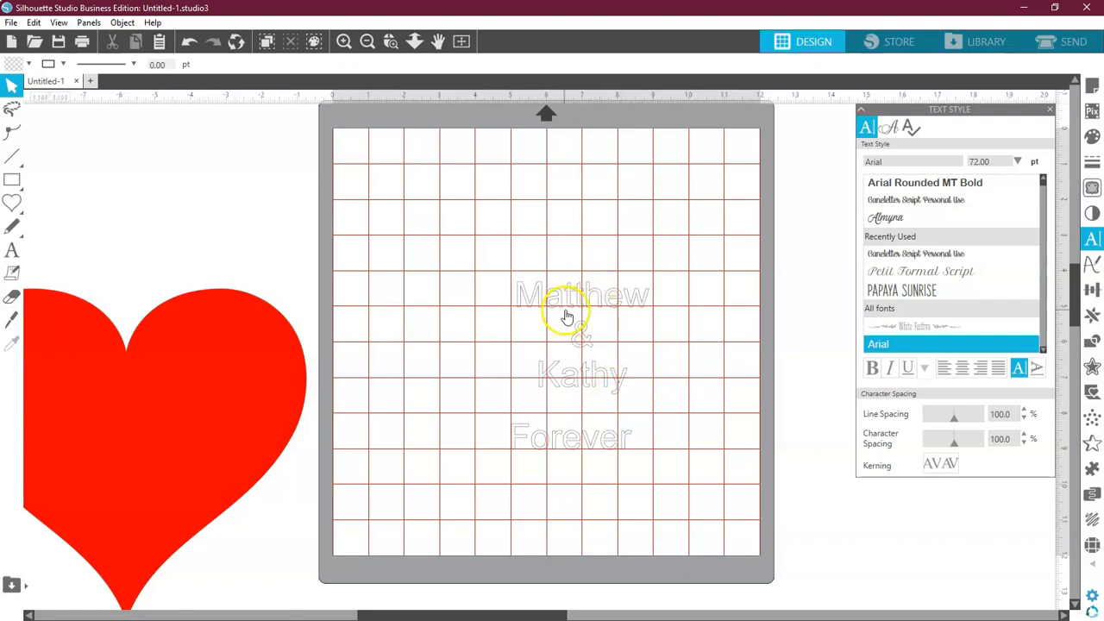
left_click_drag(579, 439, 590, 438)
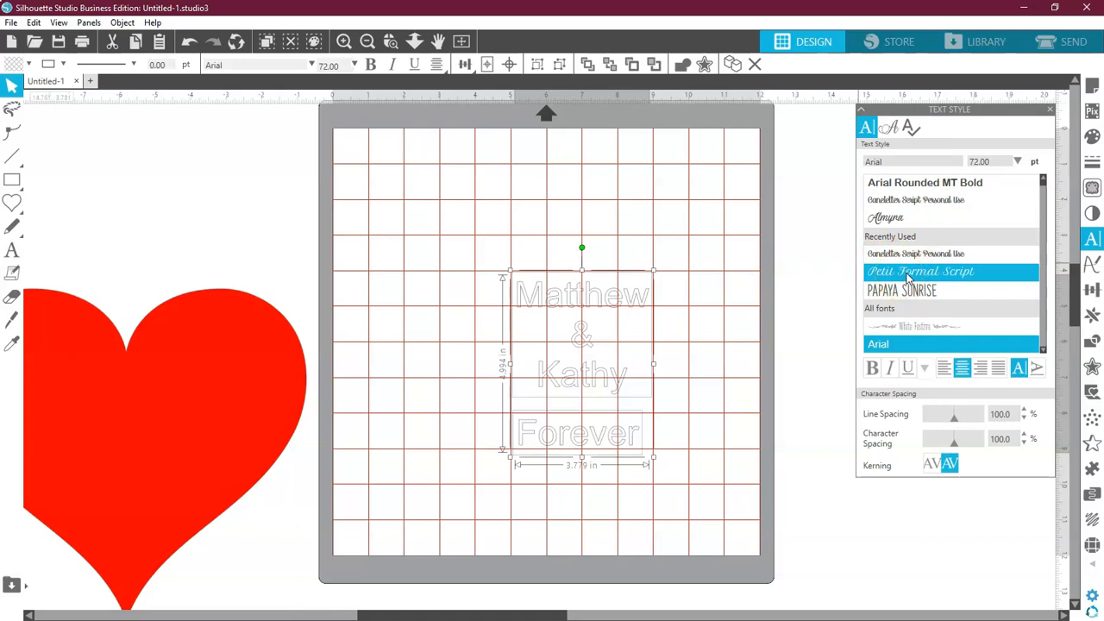
- Set both text objects in Petit Formal Script and scale them up together to about 105 pt
left_click(907, 276)
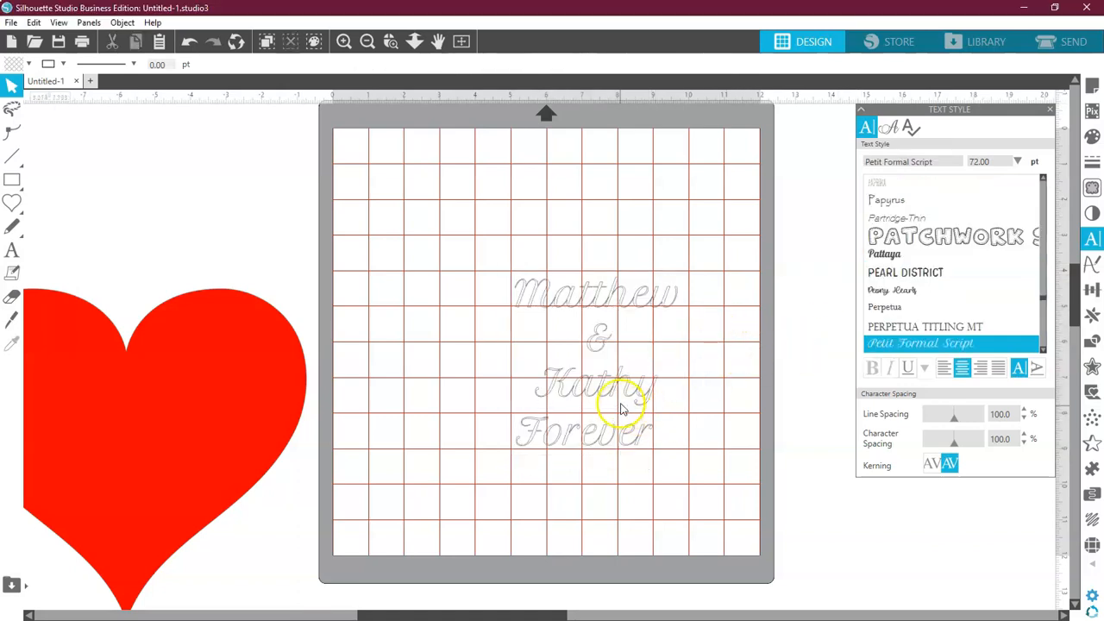
left_click(712, 272)
left_click_drag(711, 268, 611, 487)
left_click_drag(688, 460, 627, 381)
left_click(727, 384)
- Reposition "Forever" so it sits more centrally under the enlarged names, and fill both text objects with black
left_click(630, 468)
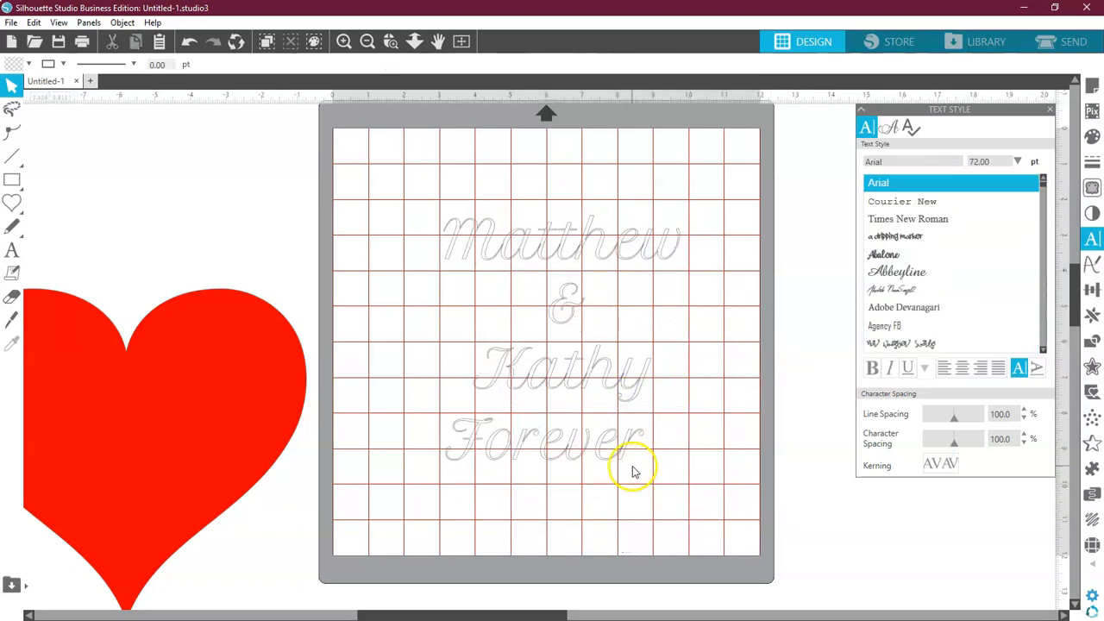
left_click_drag(618, 459, 630, 463)
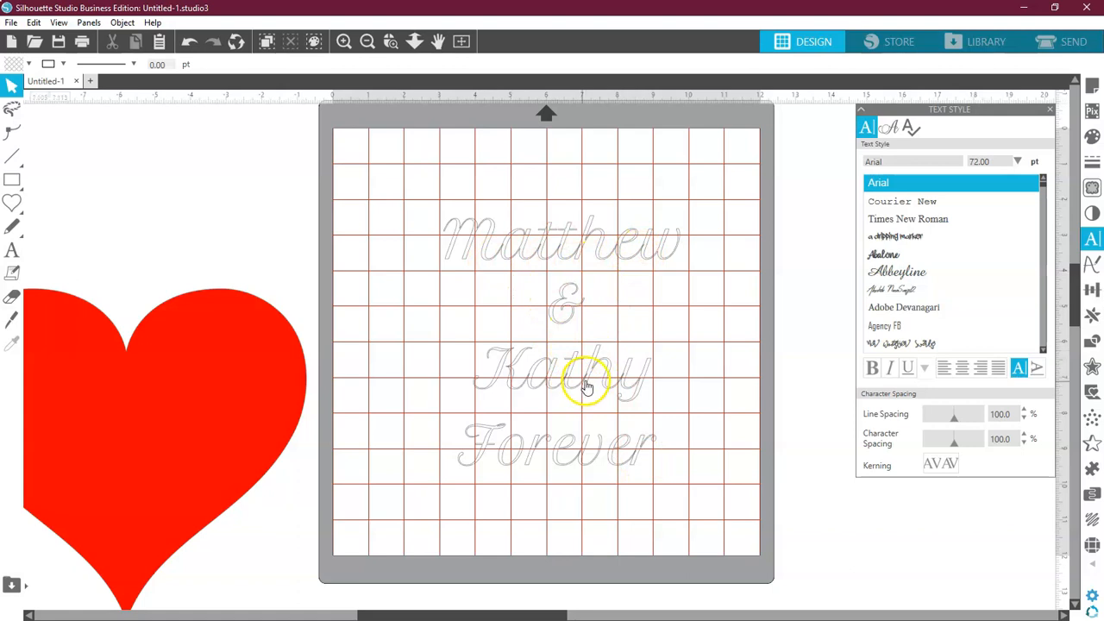
left_click_drag(421, 233, 621, 487)
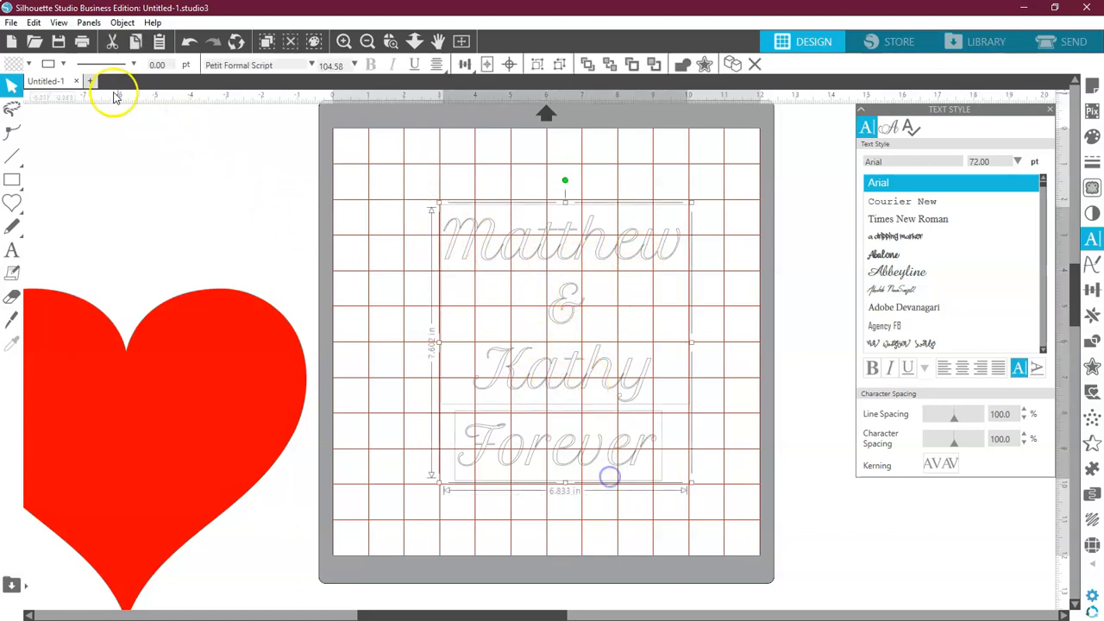
left_click(34, 64)
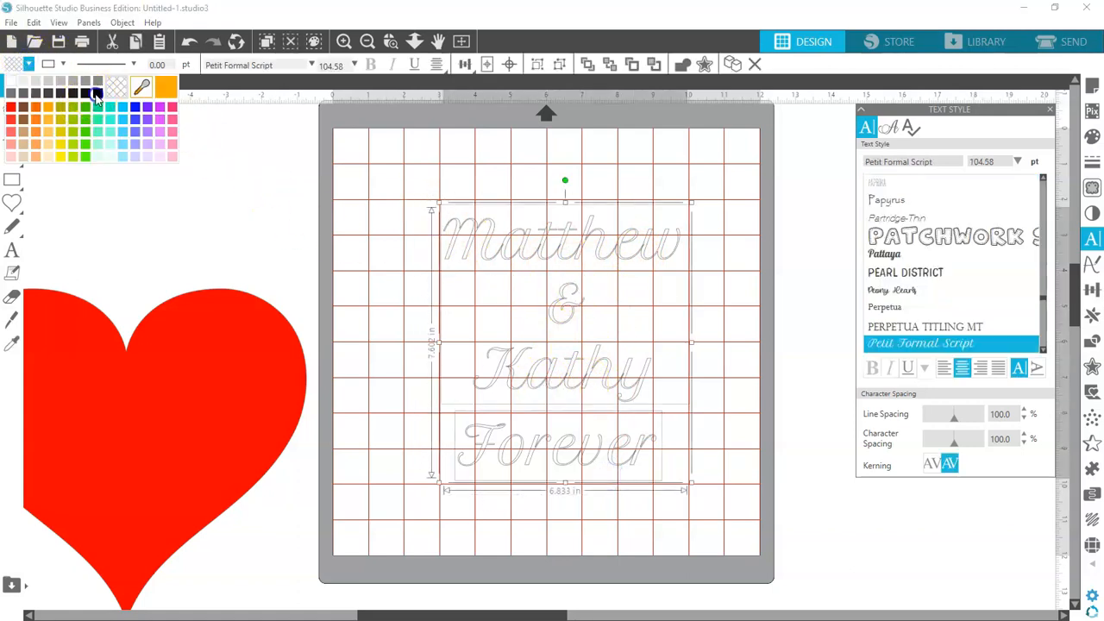
left_click(97, 100)
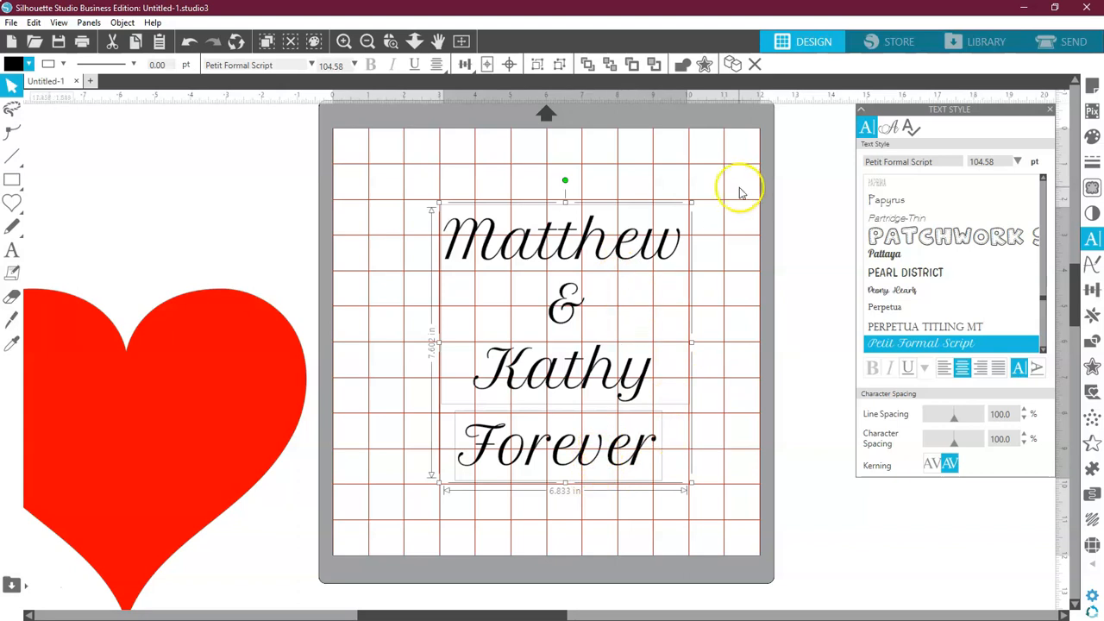
- Create a rounded-corner offset around both text objects with a distance of 0.070 in
left_click(704, 65)
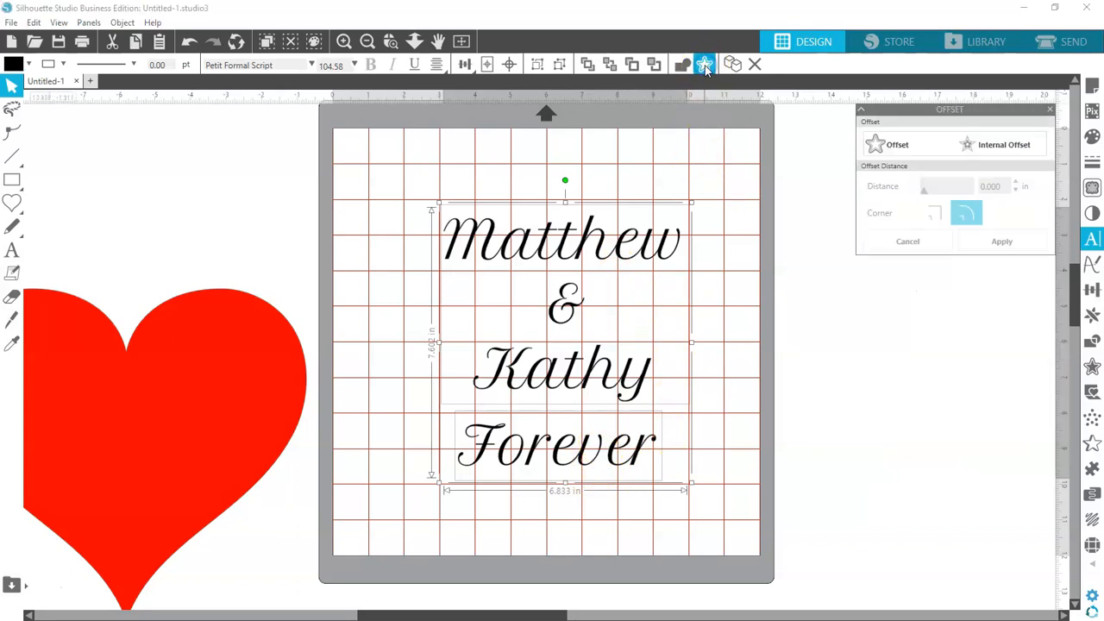
left_click(898, 146)
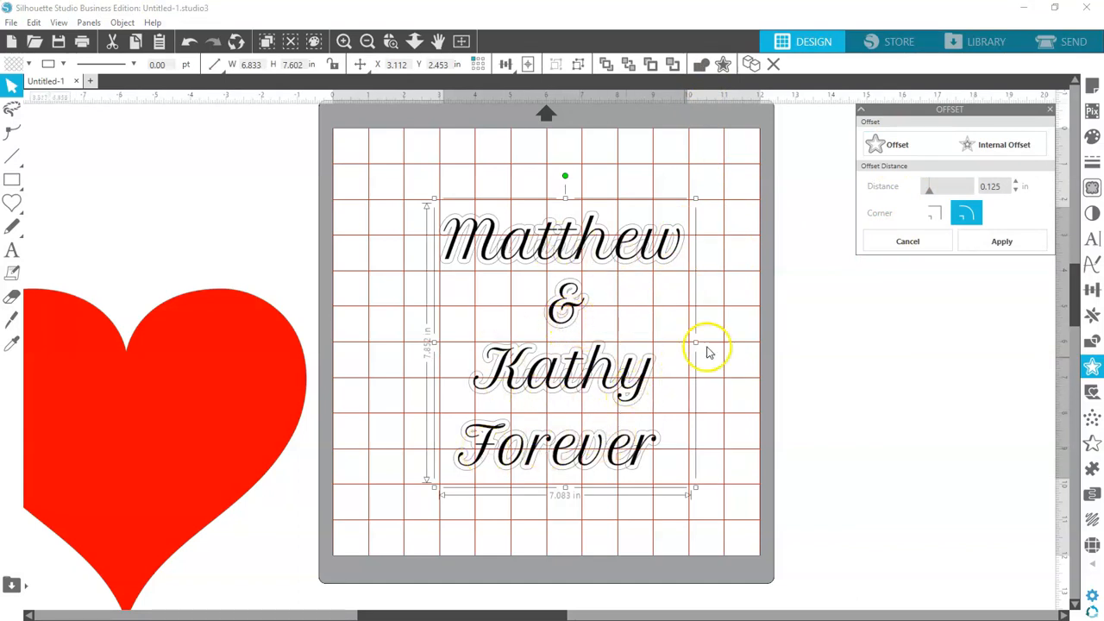
left_click(1016, 189)
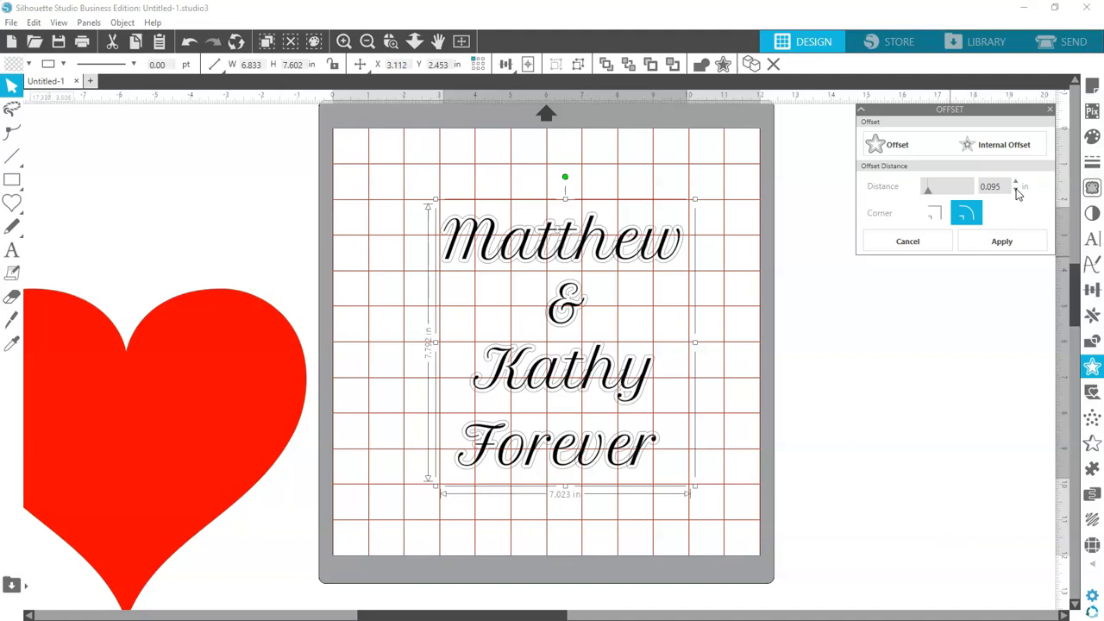
left_click(1017, 191)
left_click(1016, 192)
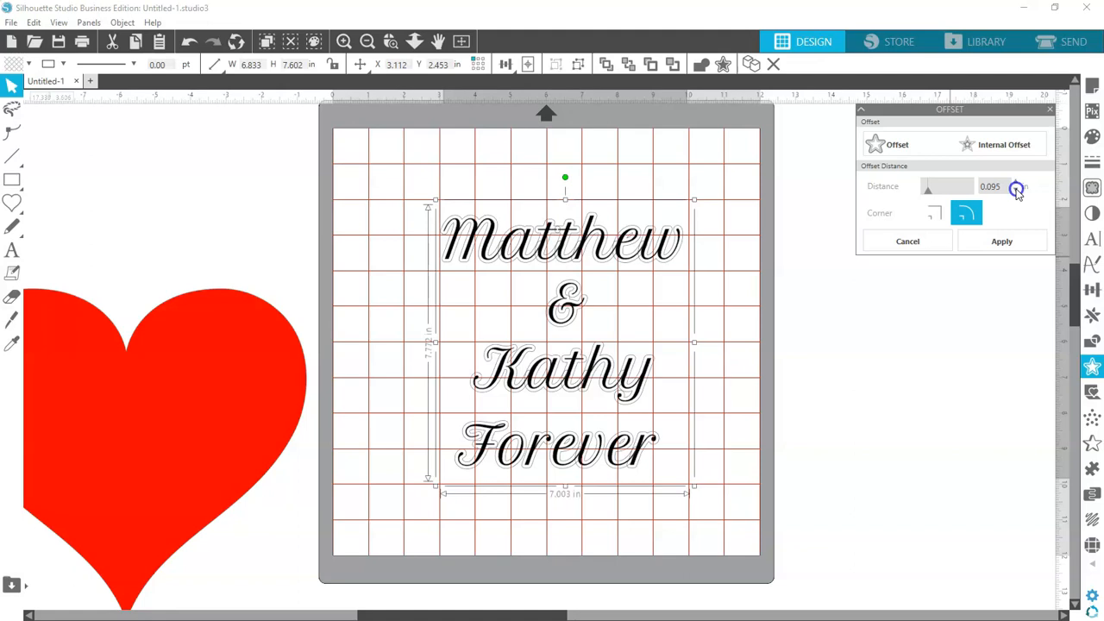
left_click(1017, 192)
left_click(1016, 191)
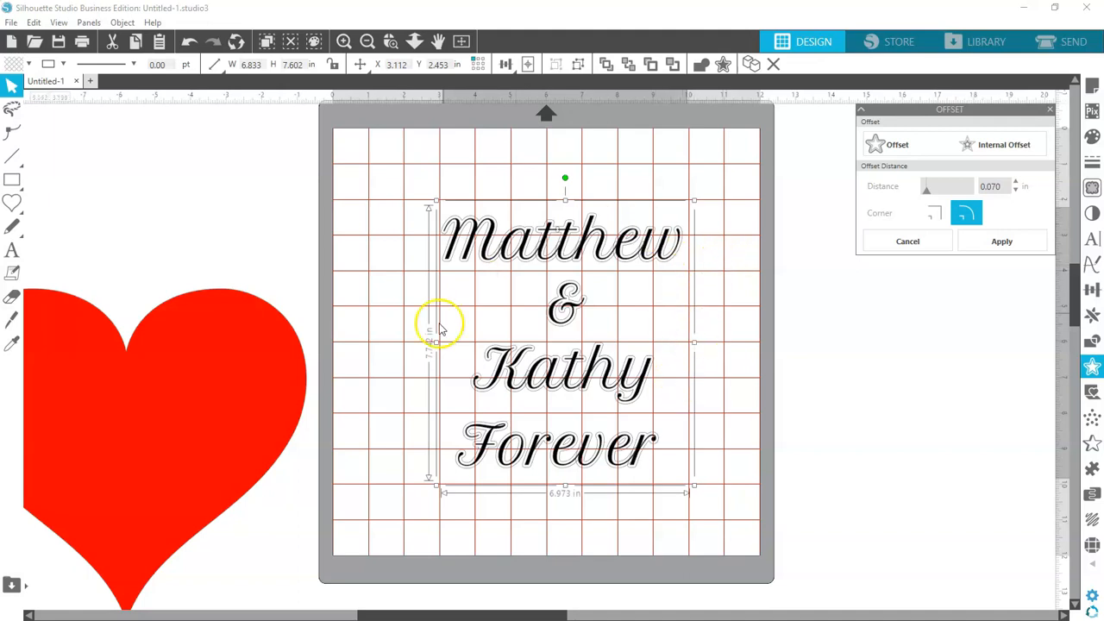
left_click(739, 294)
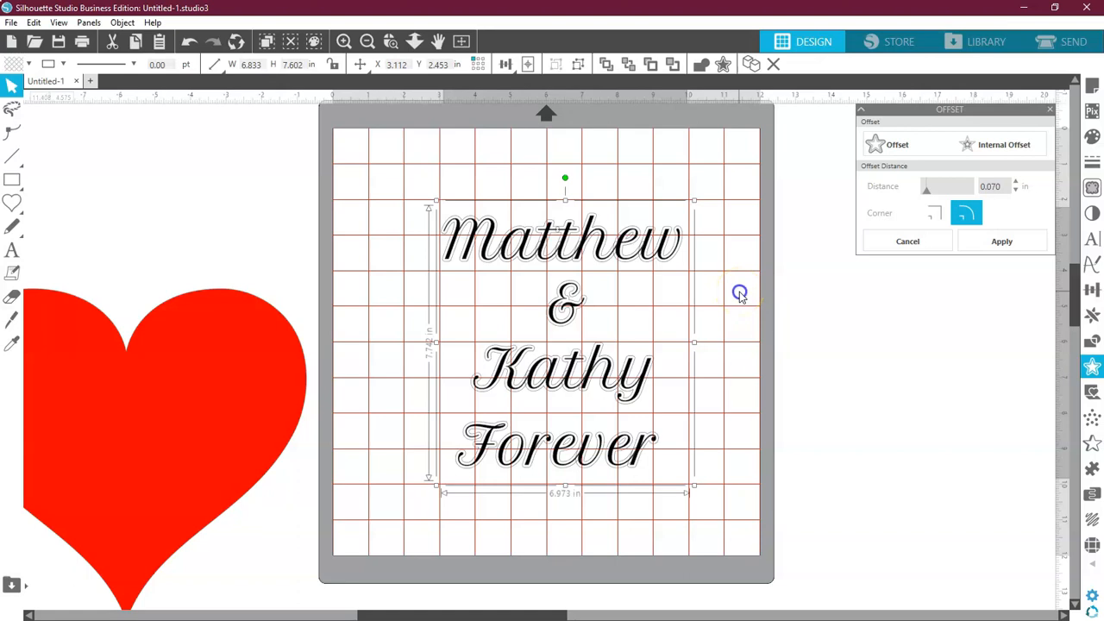
left_click(739, 294)
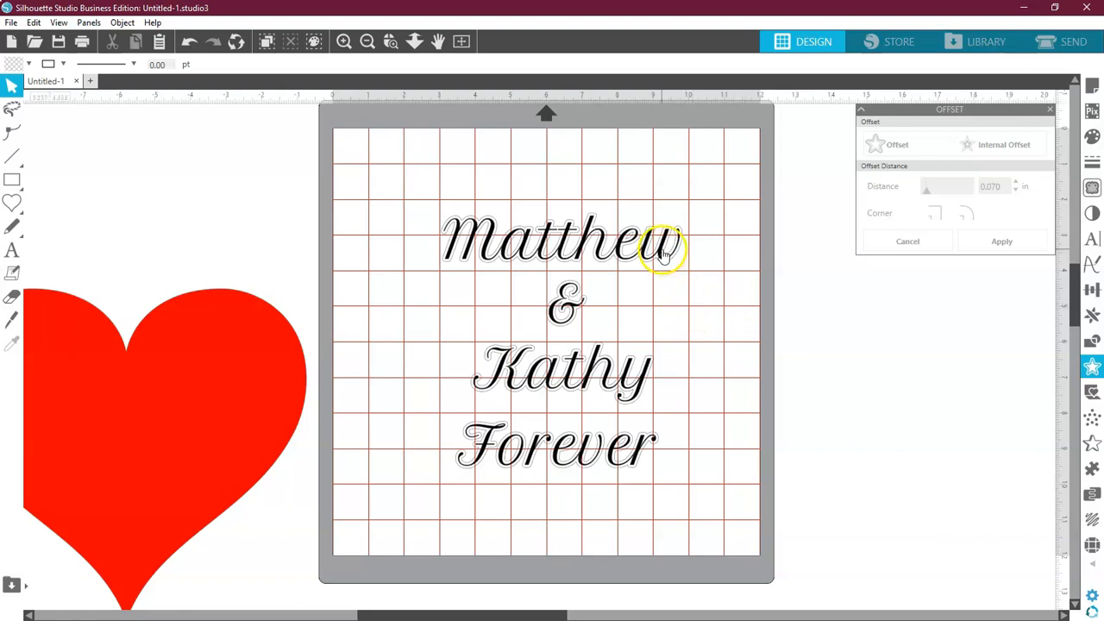
- Move the black names text off the mat, away from its offset, and overwrite letters in the first name with "sfsfs"
left_click_drag(662, 252, 960, 321)
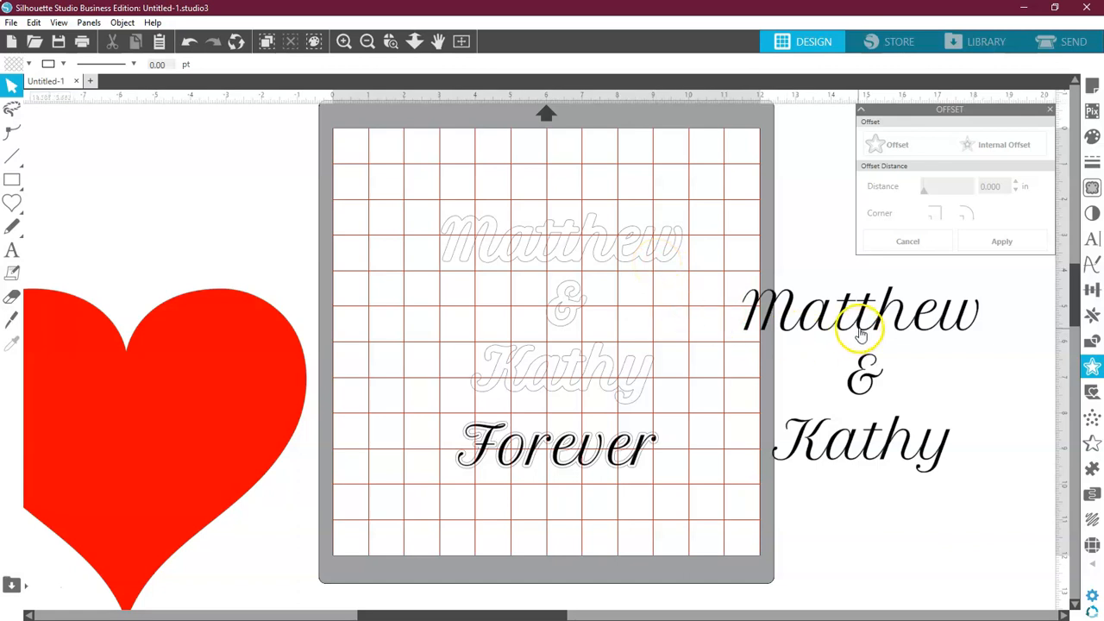
left_click_drag(860, 335, 875, 323)
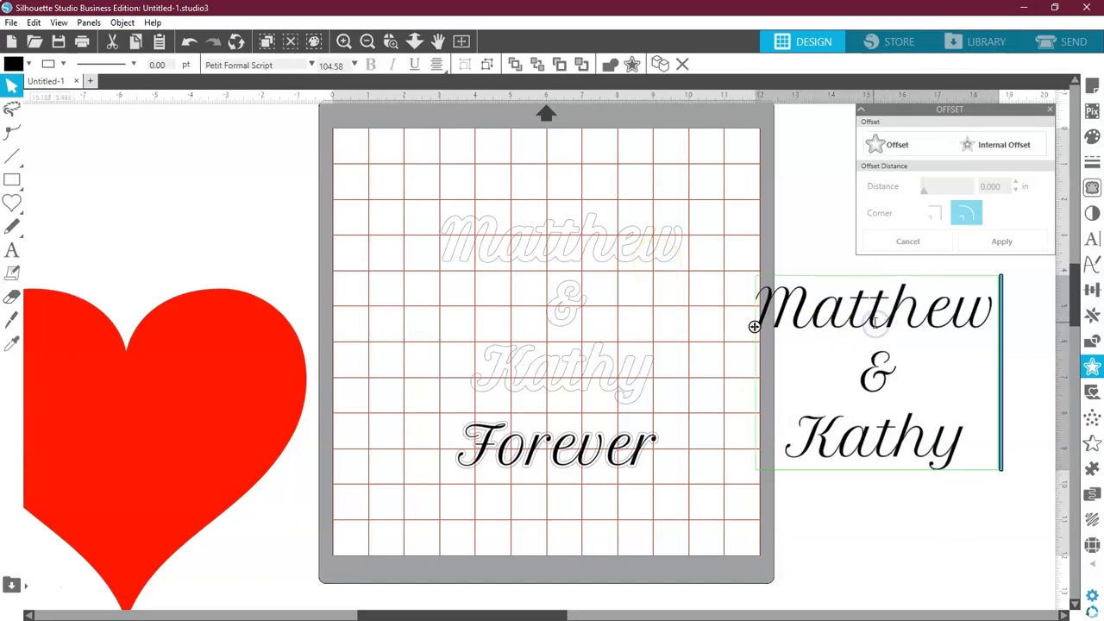
left_click_drag(871, 322, 815, 318)
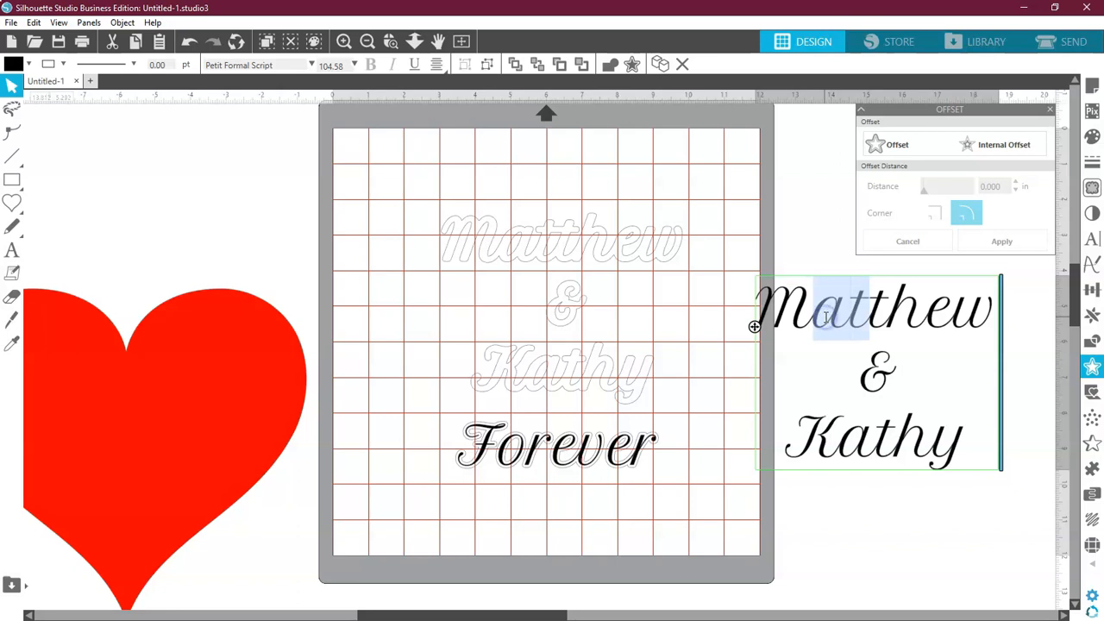
type("t")
type("sfsfs")
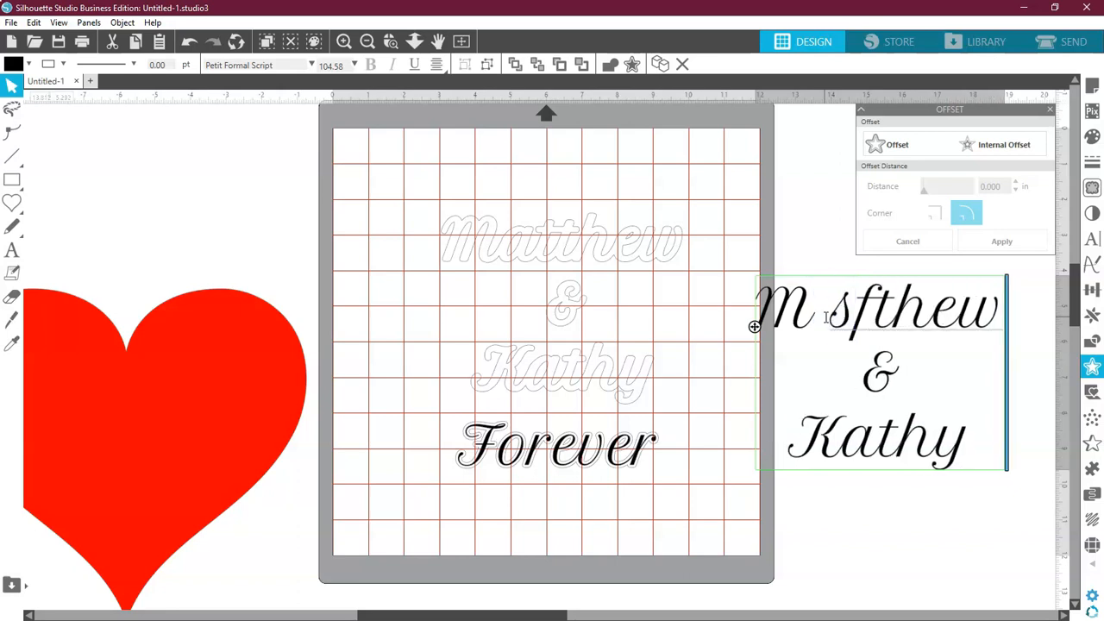
left_click(572, 250)
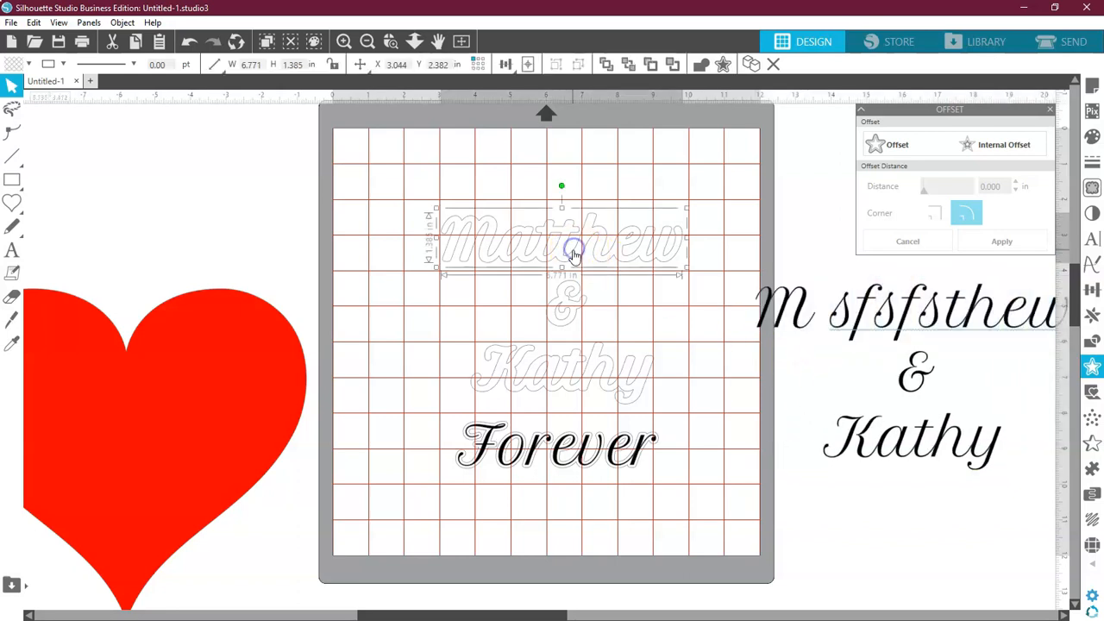
- Try moving several edit points on the first name's offset outline, and undo the changes
double_click(569, 261)
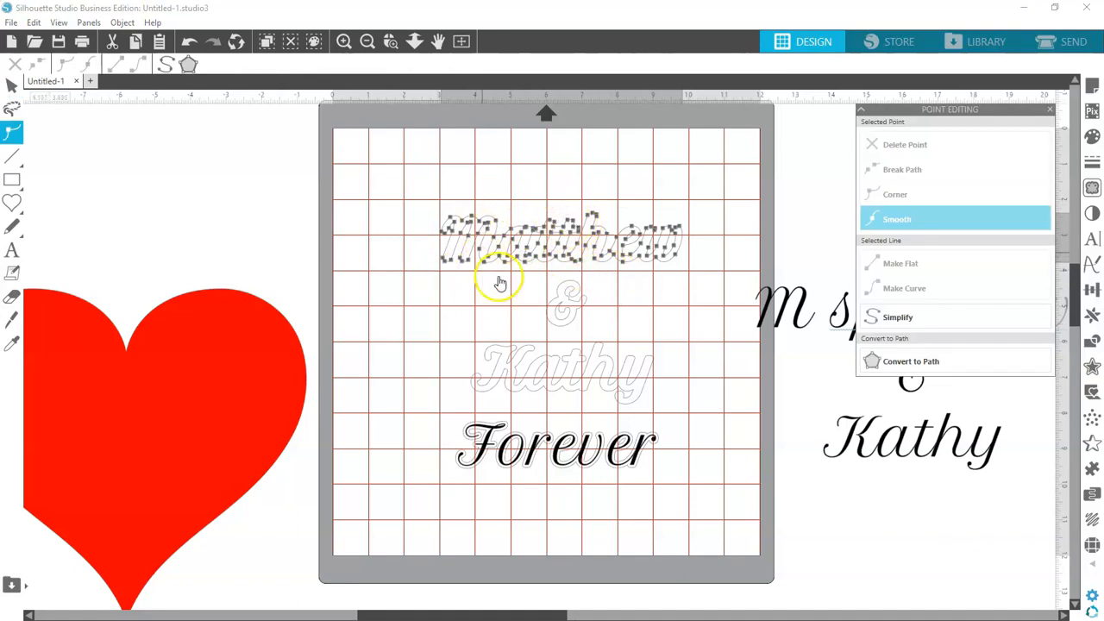
left_click_drag(524, 261, 461, 289)
left_click_drag(444, 260, 435, 261)
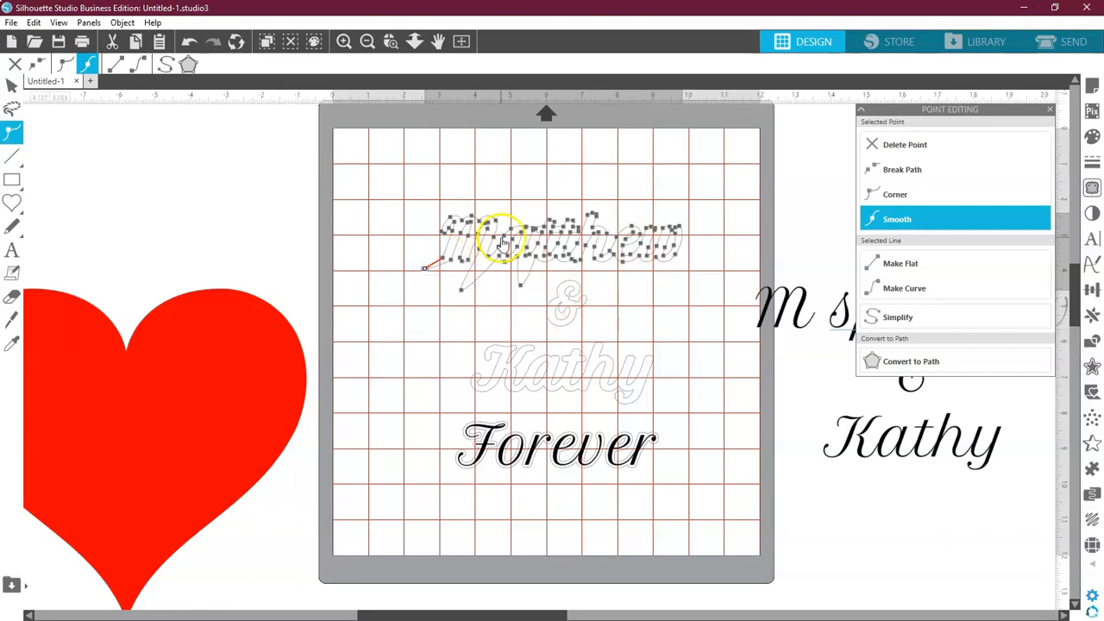
left_click(186, 45)
left_click(184, 45)
left_click(184, 44)
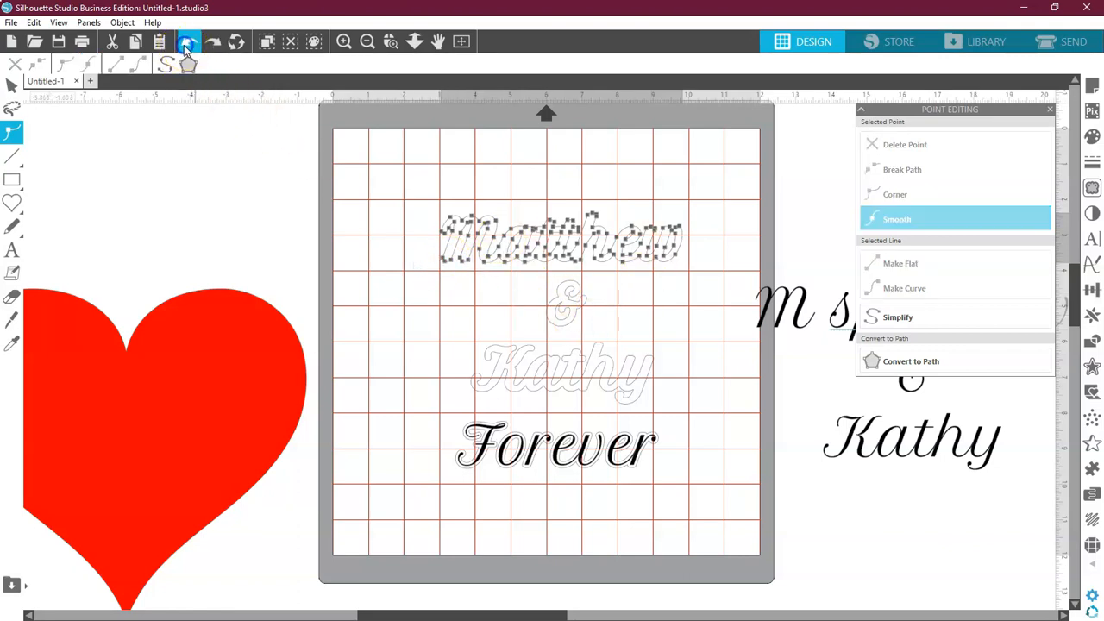
left_click(715, 360)
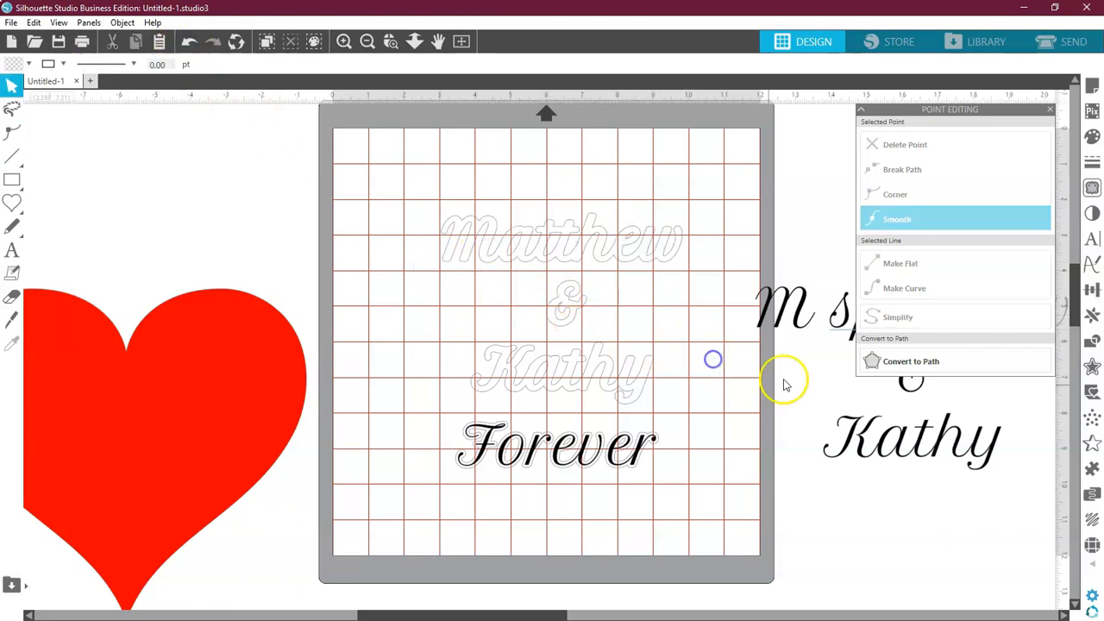
- Close the point editing options and delete the black names text and black "Forever" text, keeping only their offset outlines
left_click(1050, 110)
left_click_drag(755, 250, 998, 488)
key("Delete")
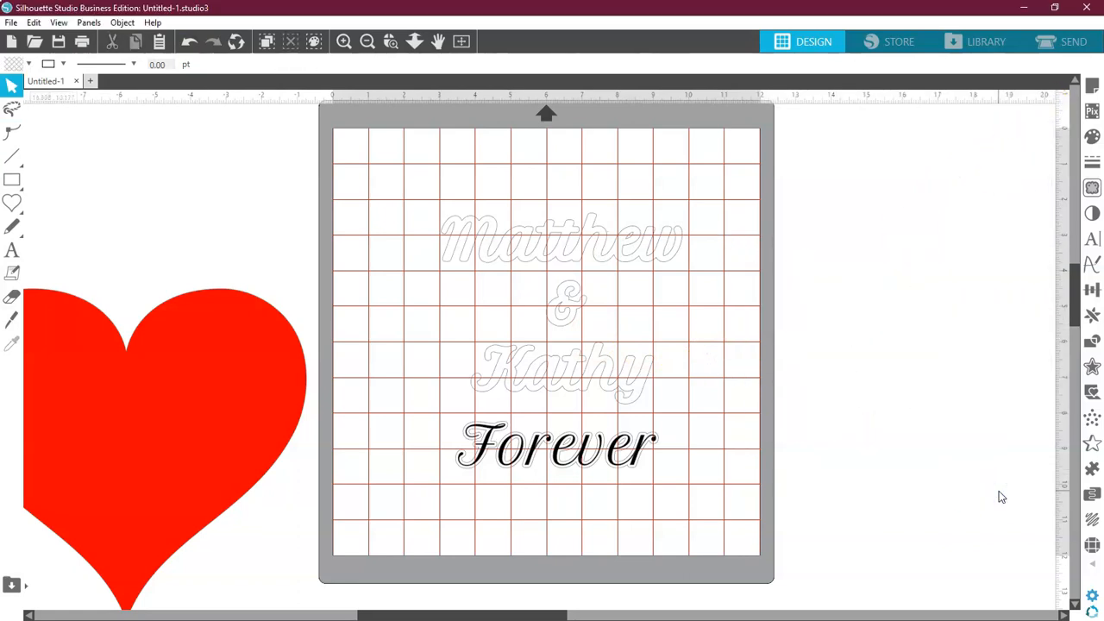
left_click_drag(616, 449, 950, 435)
key("Delete")
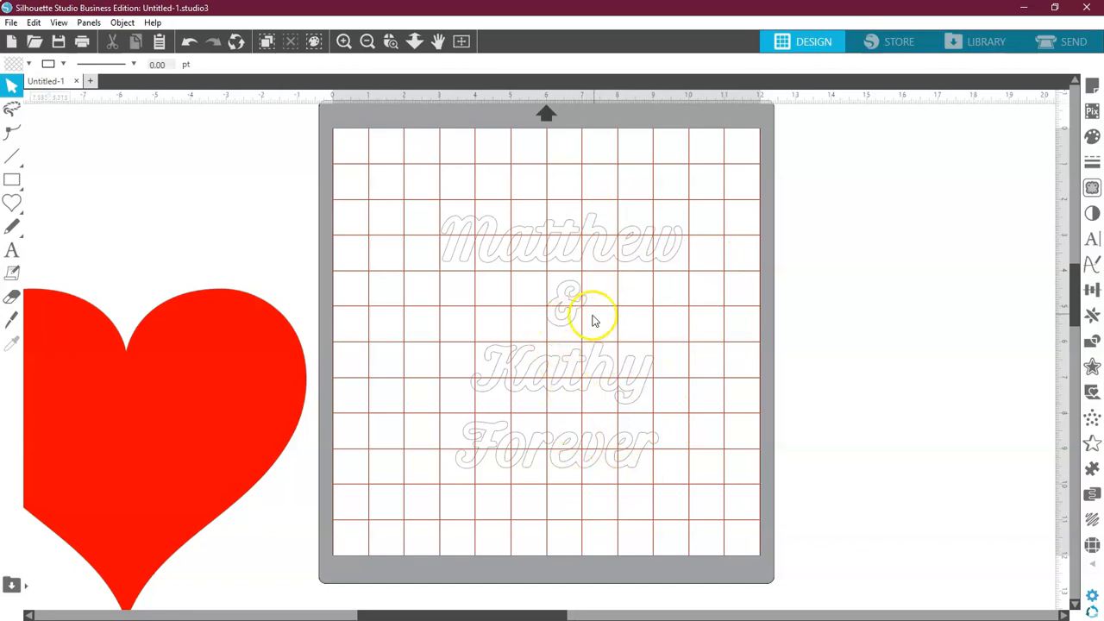
- Move the ampersand and second-name offset outlines slightly closer together
left_click_drag(595, 308, 569, 323)
left_click_drag(577, 382, 579, 381)
- Try moving individual letter outlines of "Forever" down separately, and undo the moves
left_click_drag(536, 456, 529, 524)
left_click_drag(592, 447, 587, 524)
left_click(188, 43)
left_click(188, 43)
left_click(187, 43)
- Group all the letter outlines of "Forever" into one object
left_click_drag(444, 501, 650, 428)
right_click(631, 455)
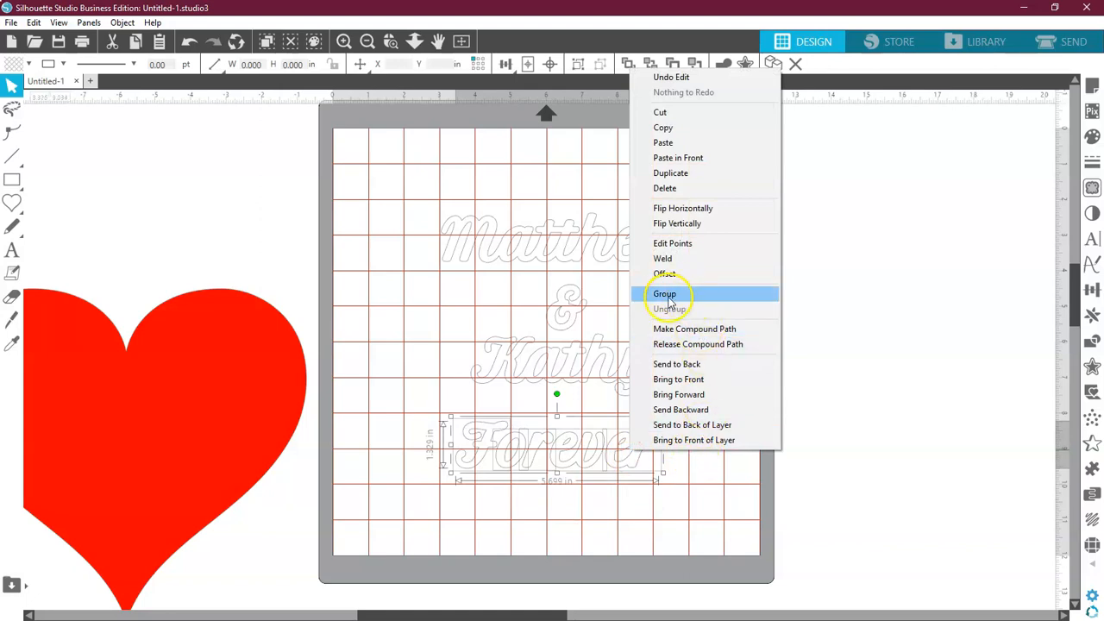
left_click(664, 294)
left_click(710, 419)
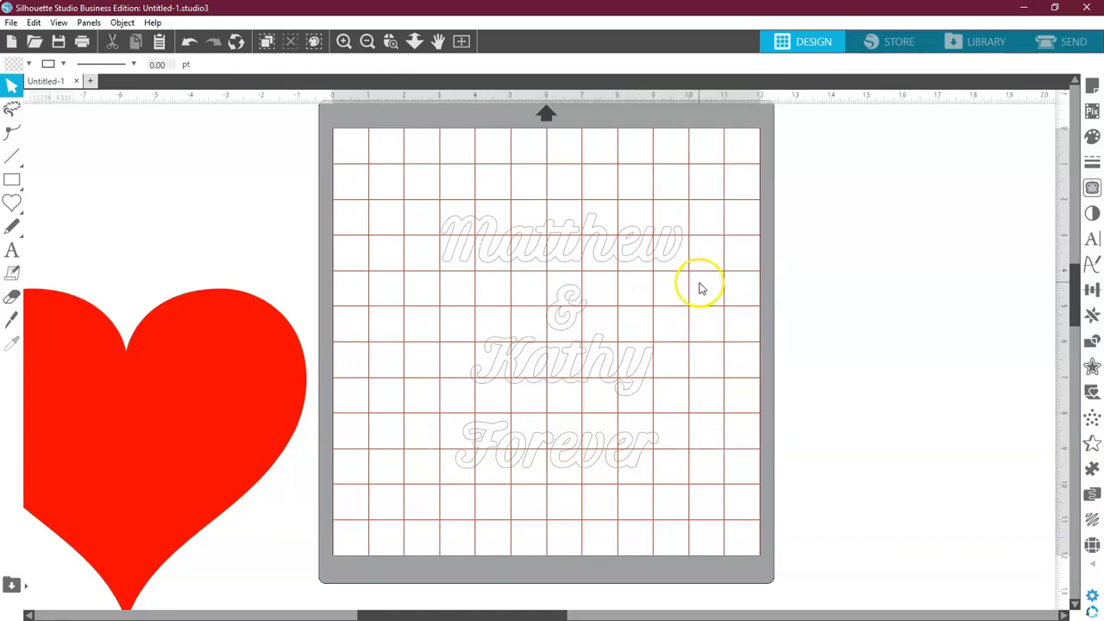
- Move the ampersand and second-name outlines up beneath the first name, undoing the height changes made to the second name
left_click_drag(568, 319, 564, 305)
left_click_drag(561, 365, 558, 301)
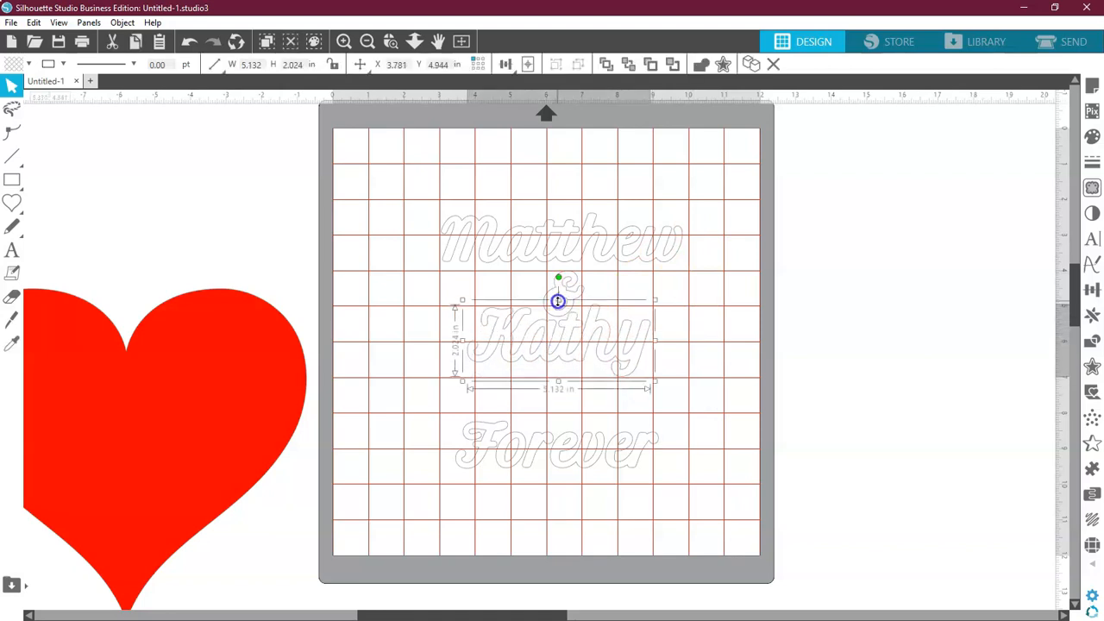
left_click(189, 41)
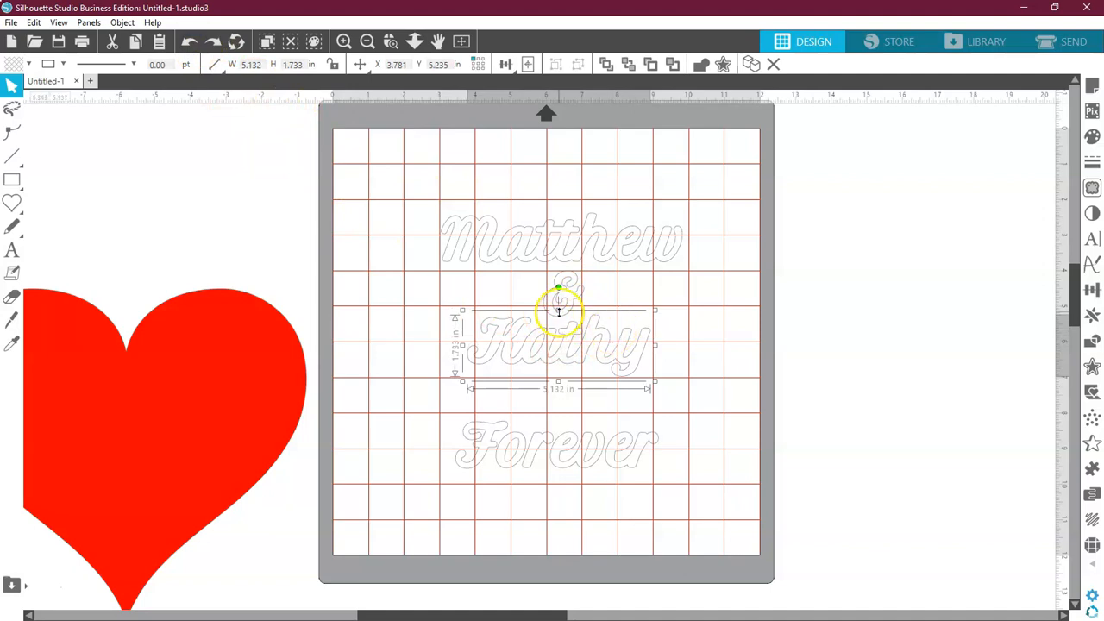
mouse_move(558, 312)
left_mouse_down()
mouse_move(559, 213)
mouse_move(539, 372)
mouse_move(547, 204)
mouse_move(546, 319)
left_mouse_up()
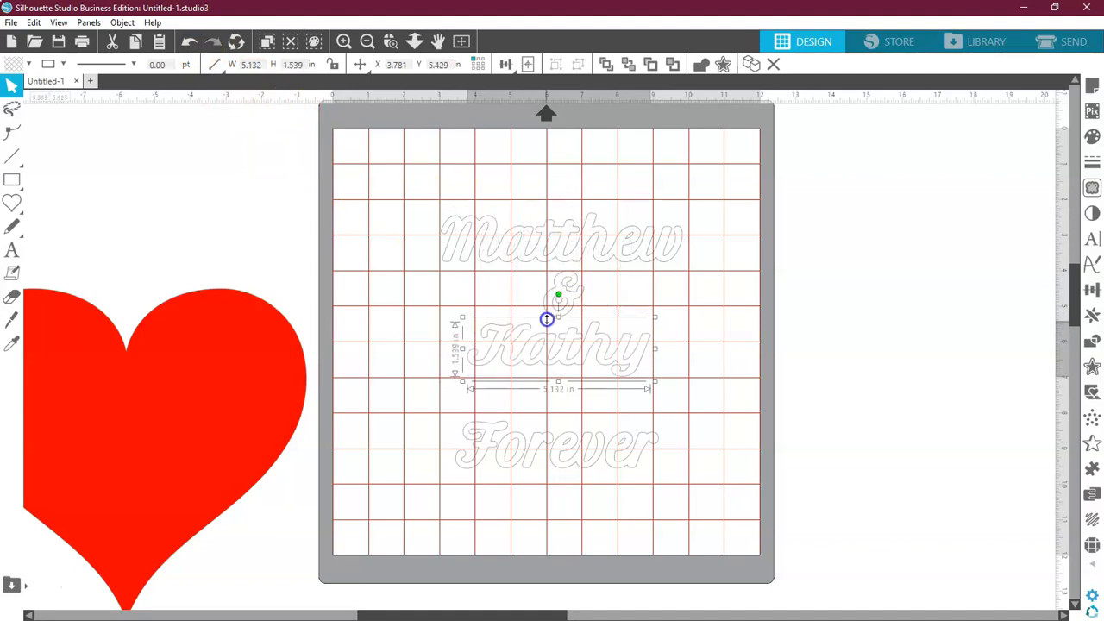
left_click(189, 42)
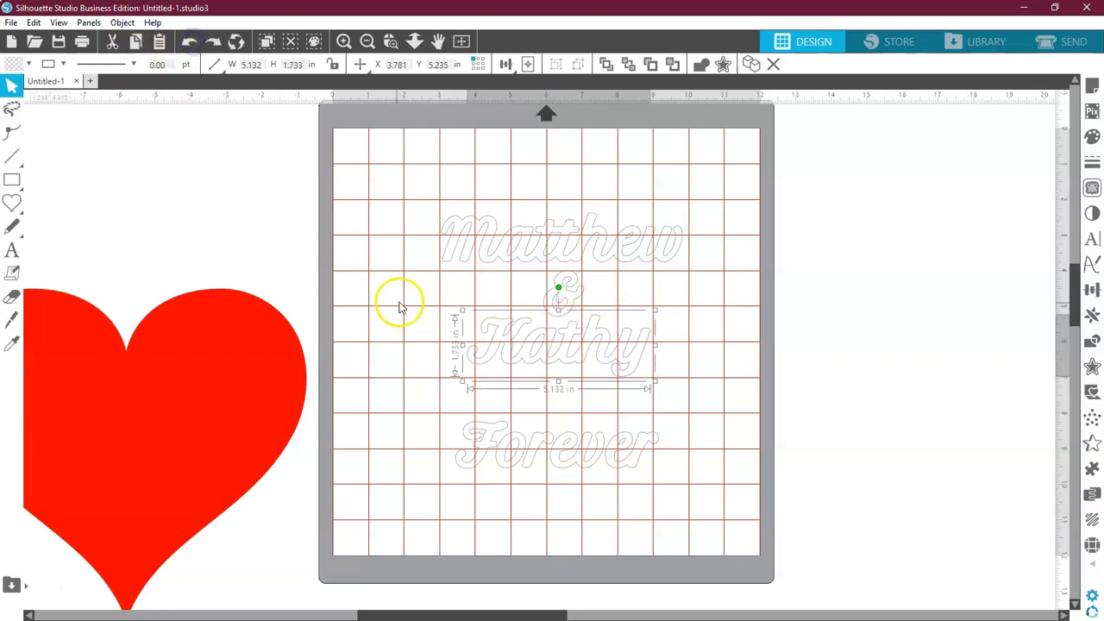
left_click(604, 274)
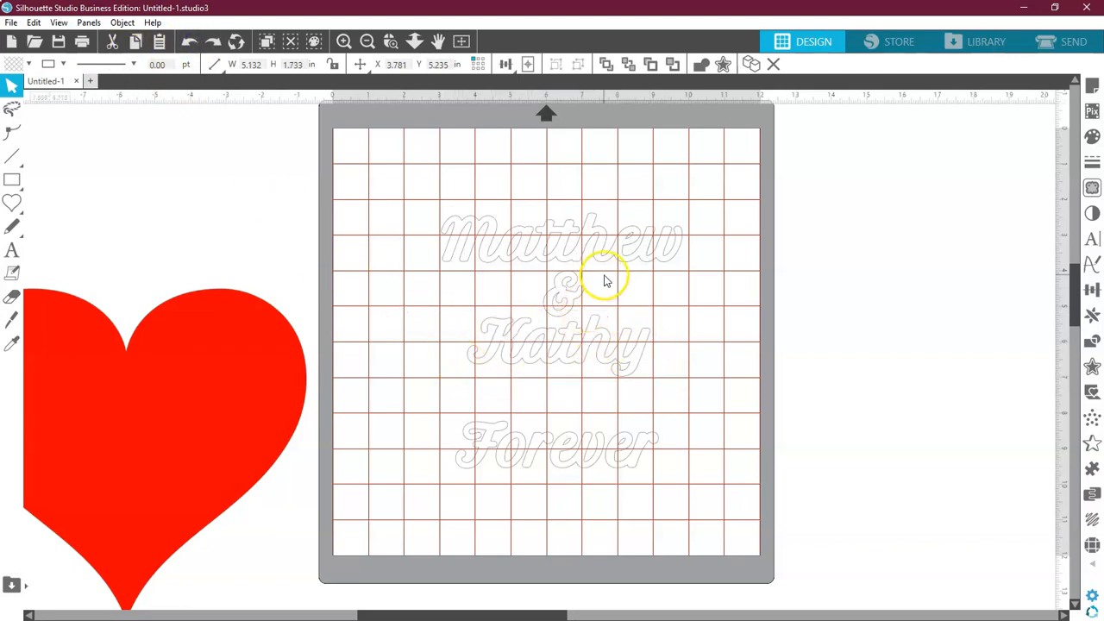
- Align the first name, ampersand and second name on their horizontal centers using the Transform align options
left_click_drag(557, 394, 564, 206)
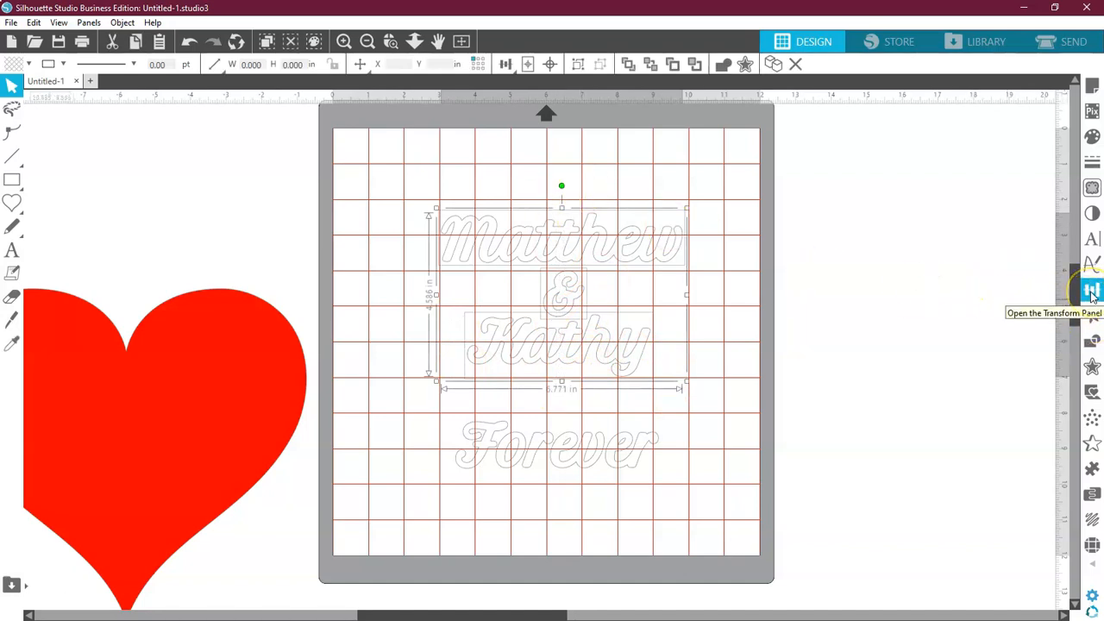
left_click(1091, 293)
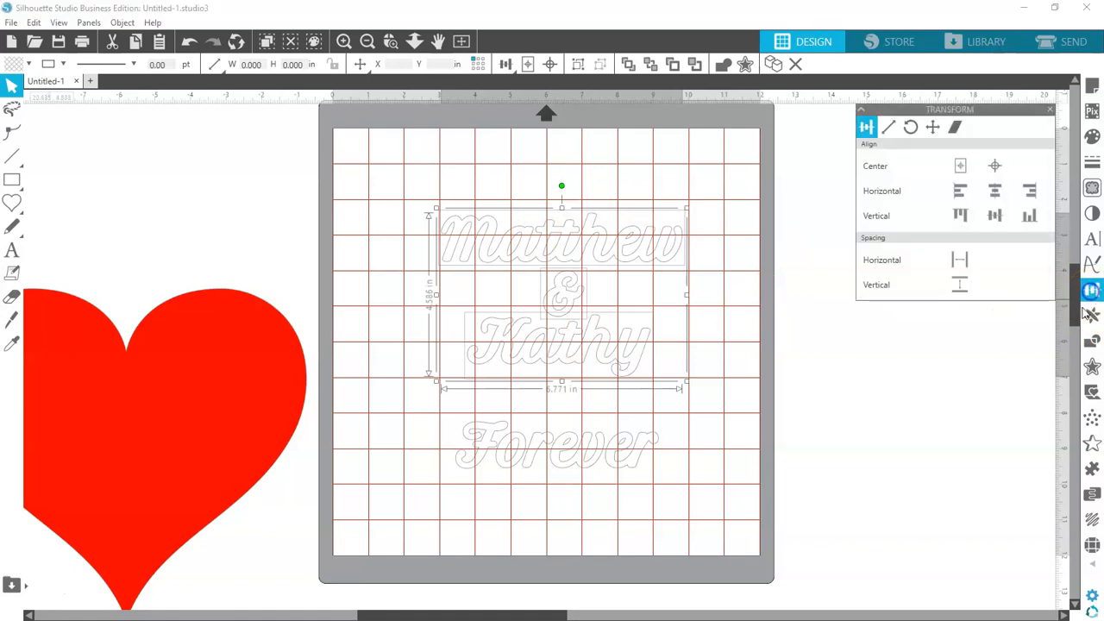
left_click(996, 191)
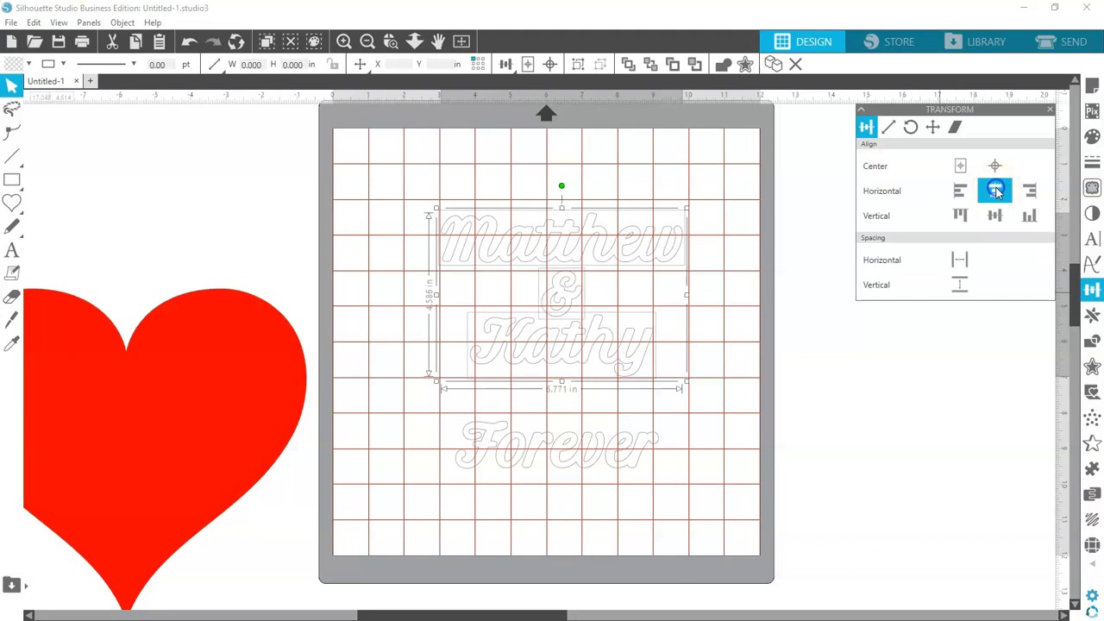
- Reposition the names and ampersand higher on the mat, and realign their horizontal centers after undoing a vertical center alignment
mouse_move(552, 283)
left_mouse_down()
mouse_move(564, 305)
mouse_move(609, 310)
mouse_move(529, 276)
mouse_move(552, 267)
left_mouse_up()
left_click(702, 276)
left_click_drag(559, 169, 549, 353)
left_click(994, 216)
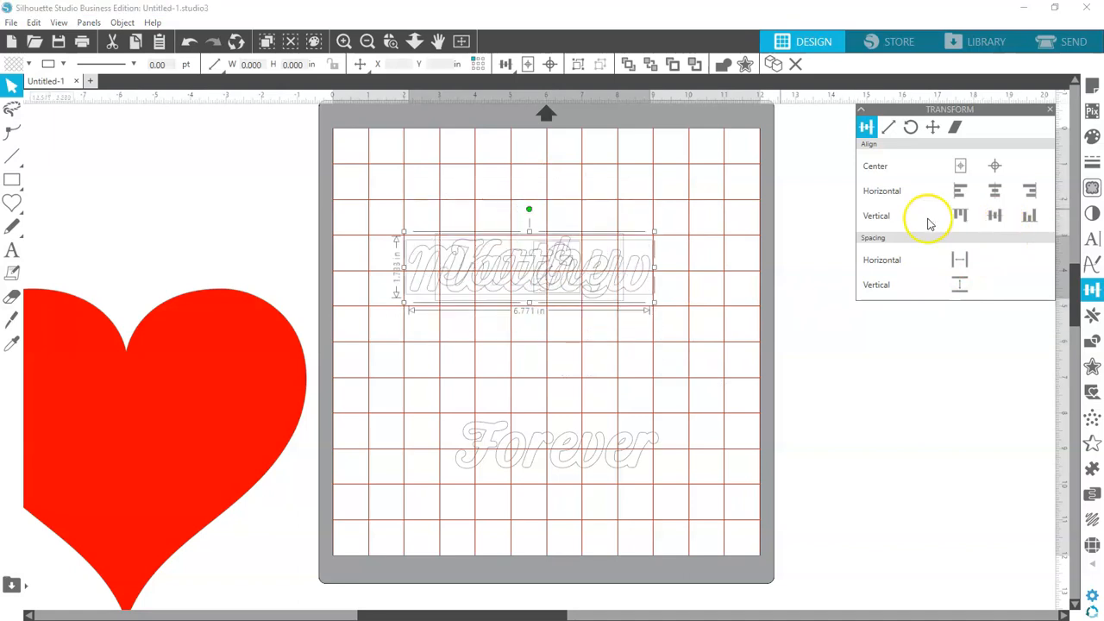
left_click(190, 41)
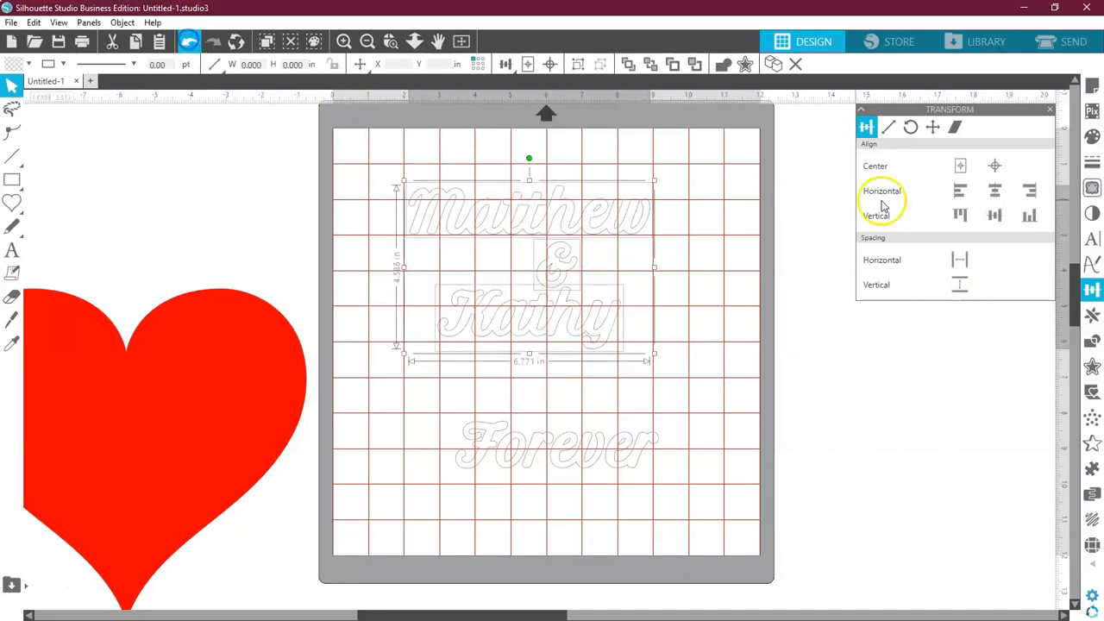
left_click(994, 191)
left_click(771, 254)
- Try grouping the name outlines and enlarging them to about 7.849 in wide, and undo both changes
left_click_drag(697, 181, 676, 231)
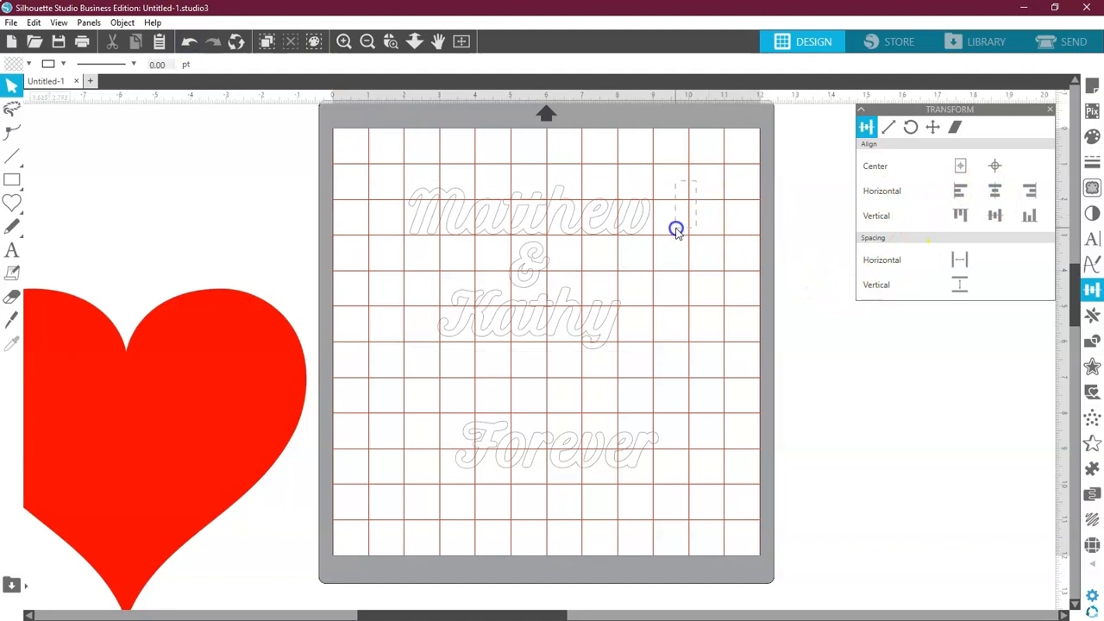
left_click_drag(655, 294, 560, 360)
right_click(567, 327)
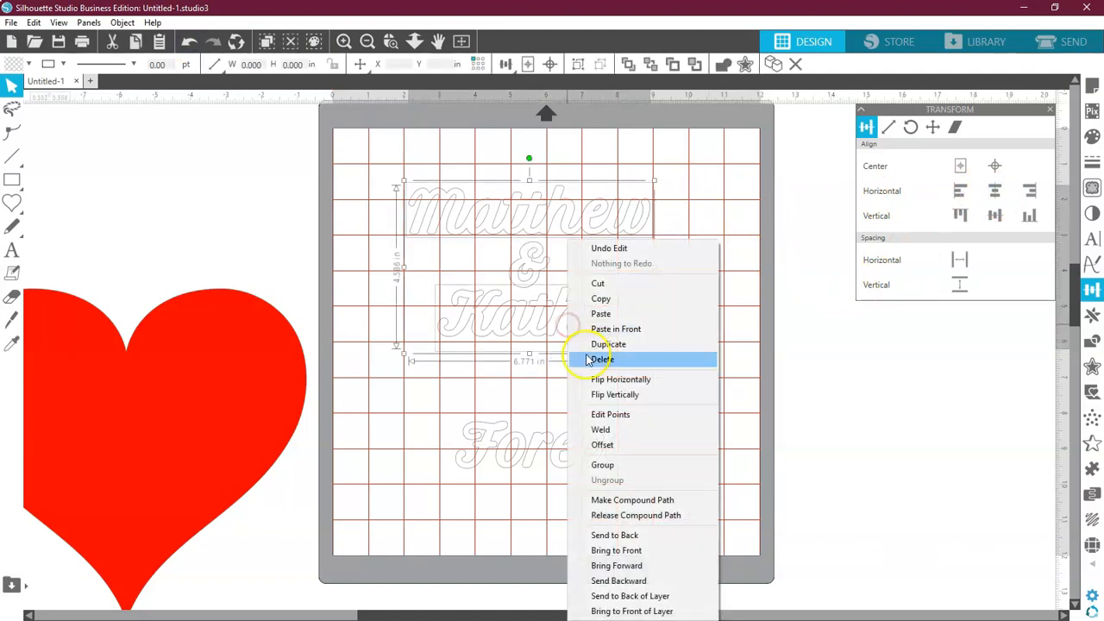
left_click(610, 461)
left_click_drag(653, 354, 692, 379)
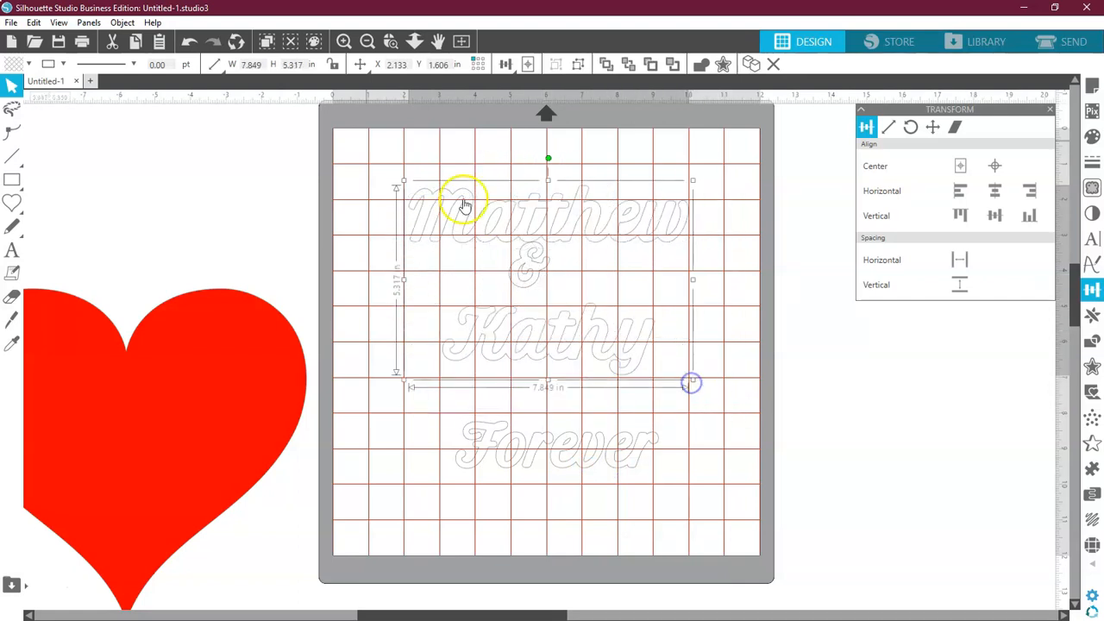
left_click(190, 43)
left_click(189, 43)
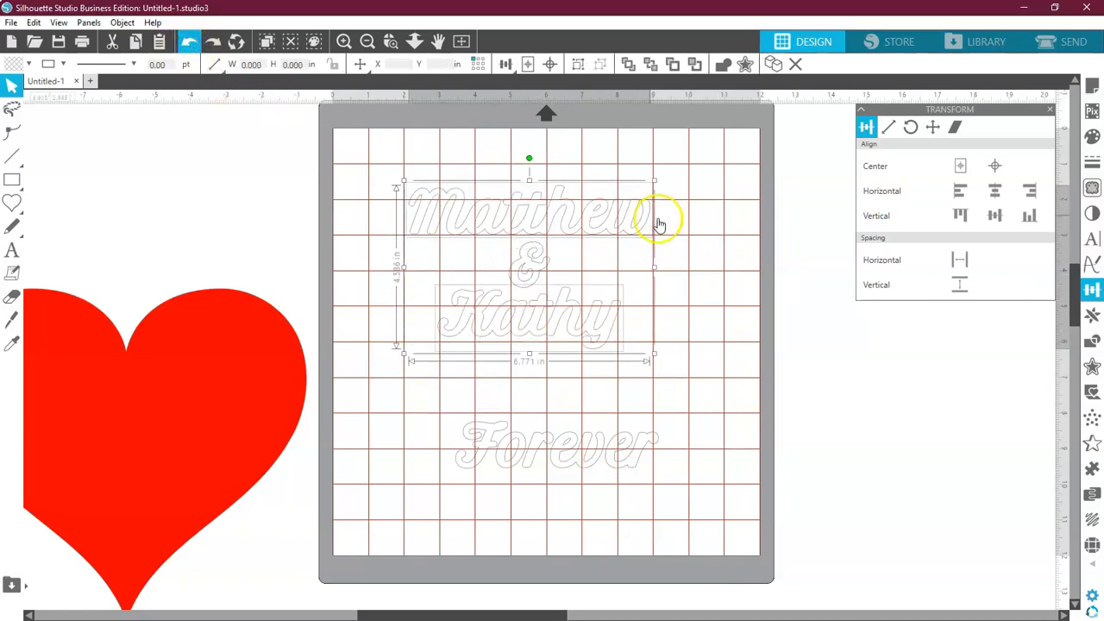
- Group the first name, ampersand and second name outlines together as one object
left_click(696, 207)
left_click_drag(686, 183, 491, 357)
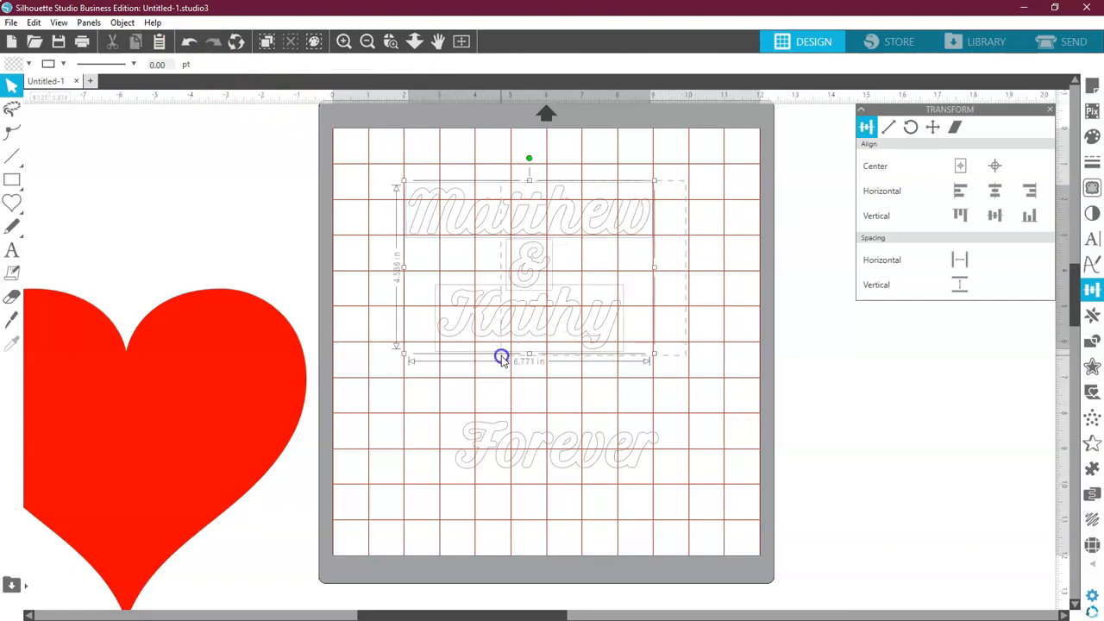
right_click(577, 336)
left_click(611, 465)
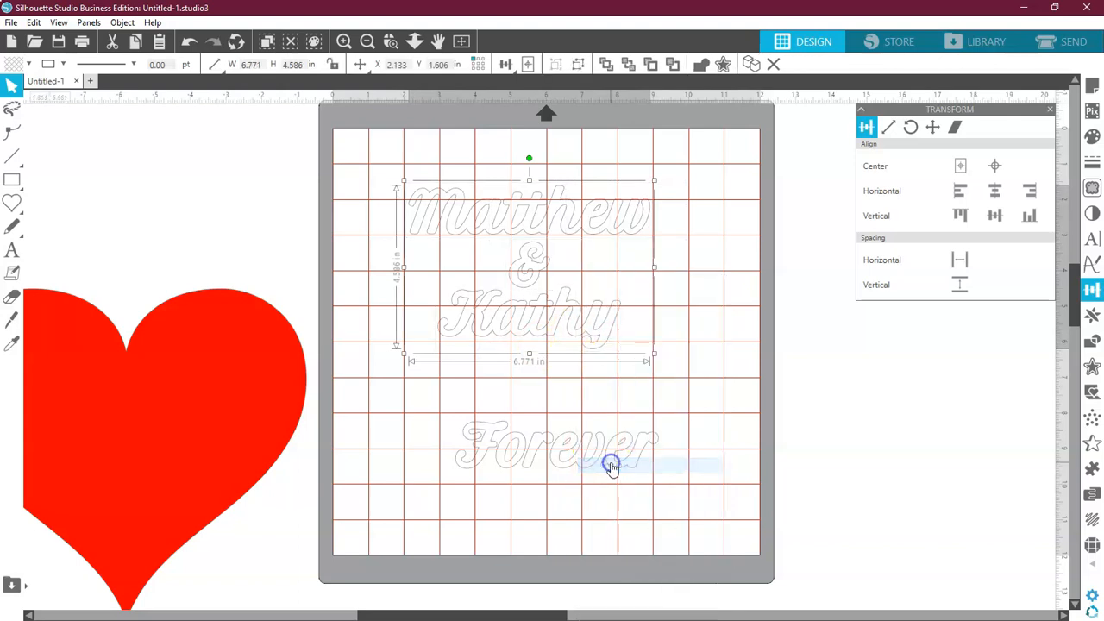
- Move "Forever" down near the mat's lower edge and shrink the names group to about 3.734 in wide
left_click_drag(598, 333, 576, 332)
left_click_drag(566, 442, 566, 514)
left_click_drag(554, 345, 581, 374)
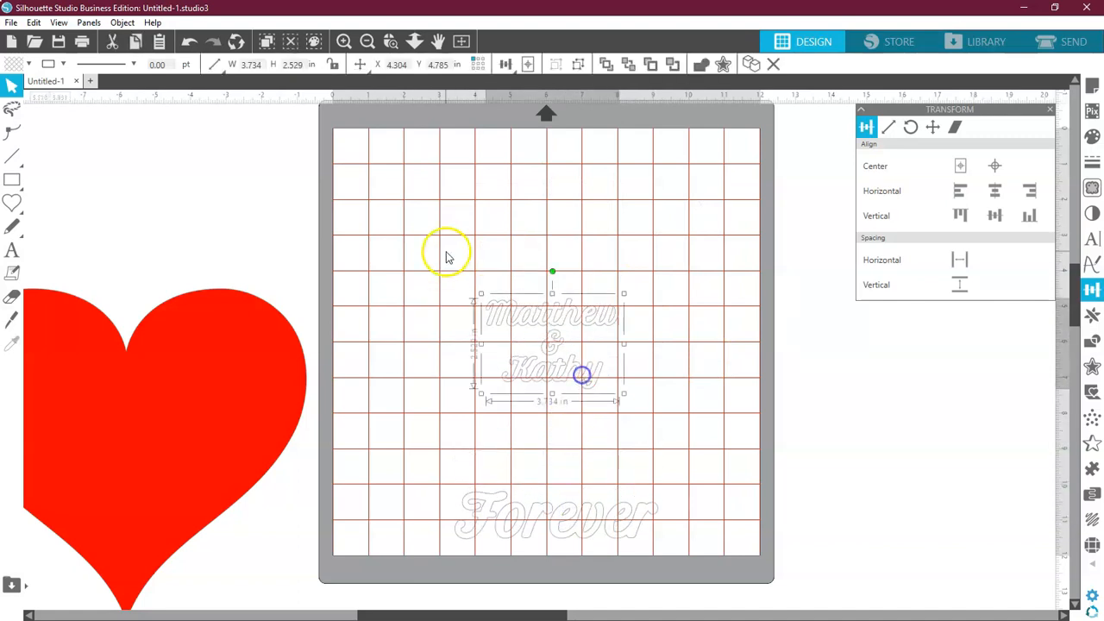
- Fill the grouped names with turquoise and move the red heart onto the mat
left_click(29, 63)
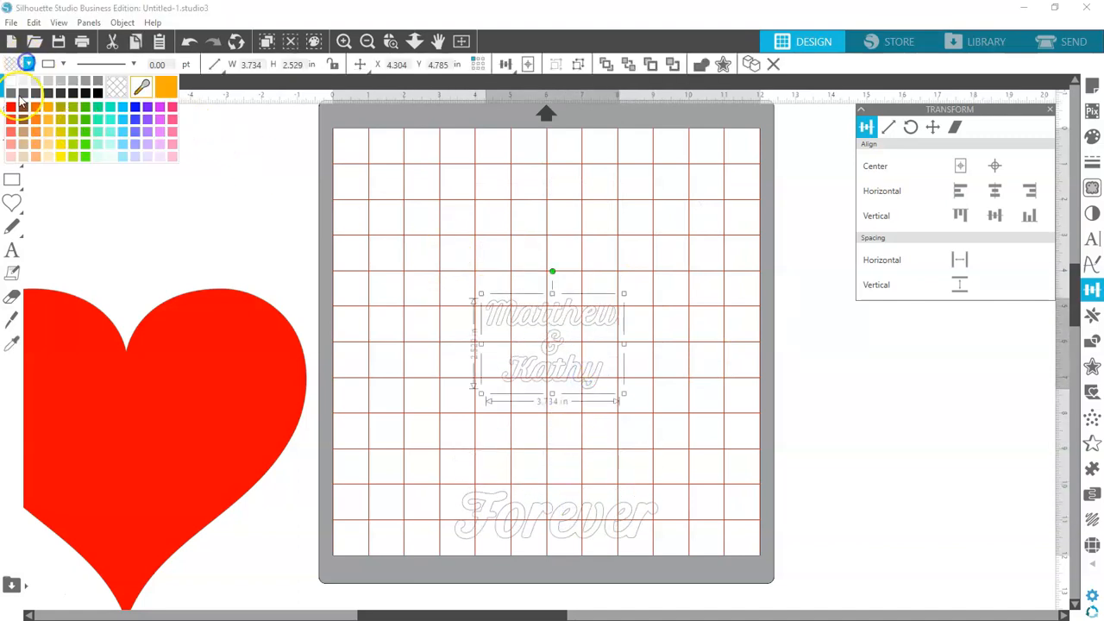
left_click(102, 113)
left_click_drag(92, 380, 546, 269)
- Place the names group over the upper heart, enlarged to about 5.874 in wide and rotated to slope upward to the right
left_click_drag(560, 326, 543, 276)
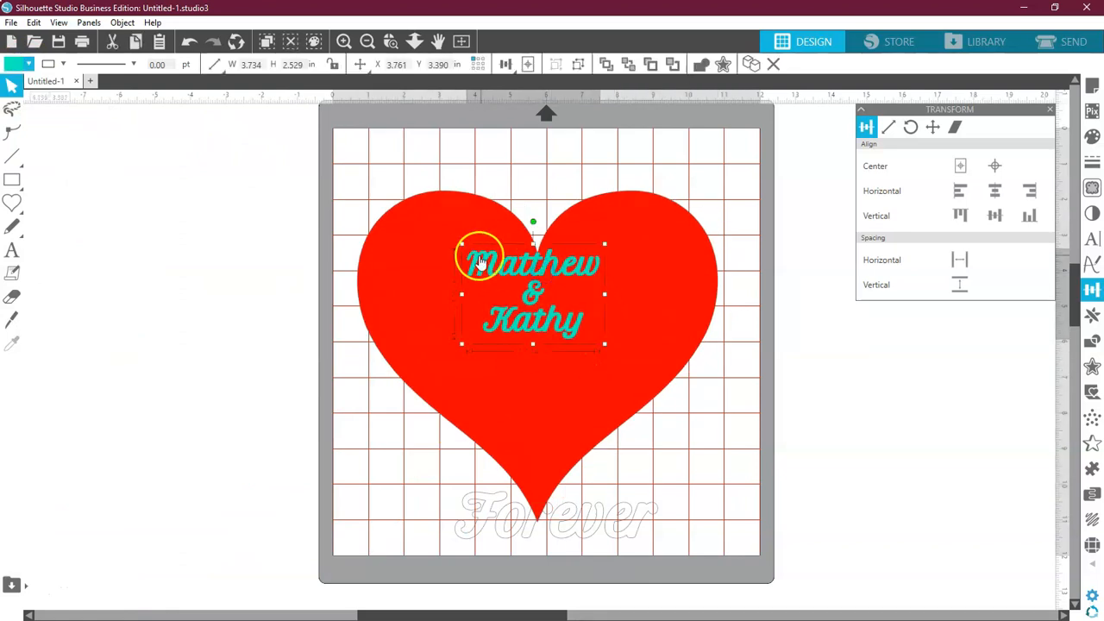
left_click_drag(460, 245, 445, 175)
left_click_drag(518, 220, 569, 218)
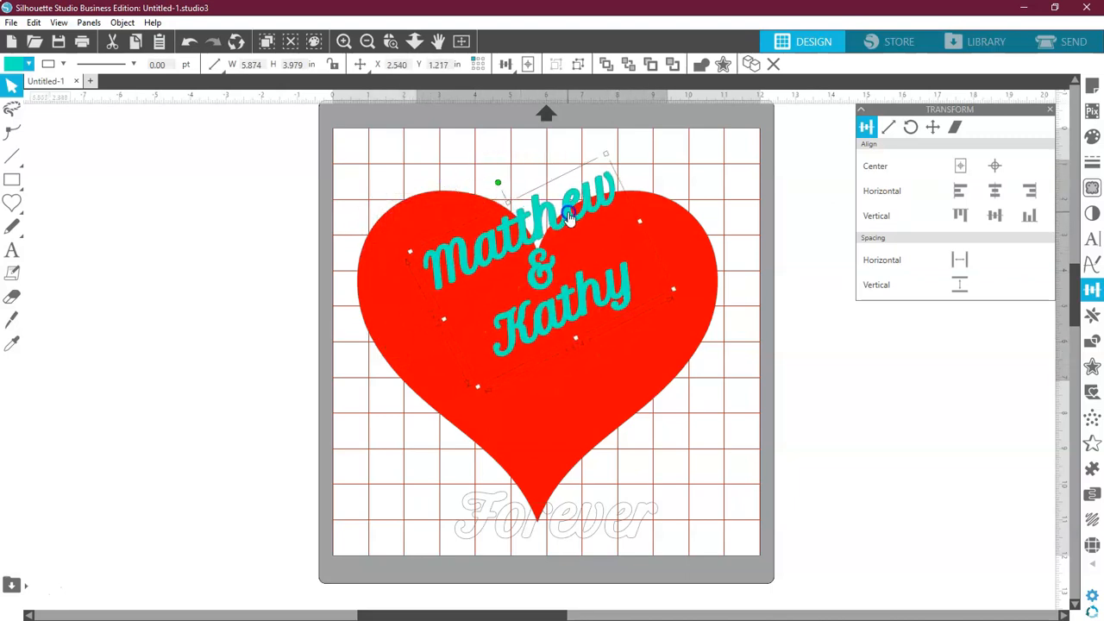
- Fill the grouped "Forever" outline with green
left_click(633, 529)
left_click(29, 65)
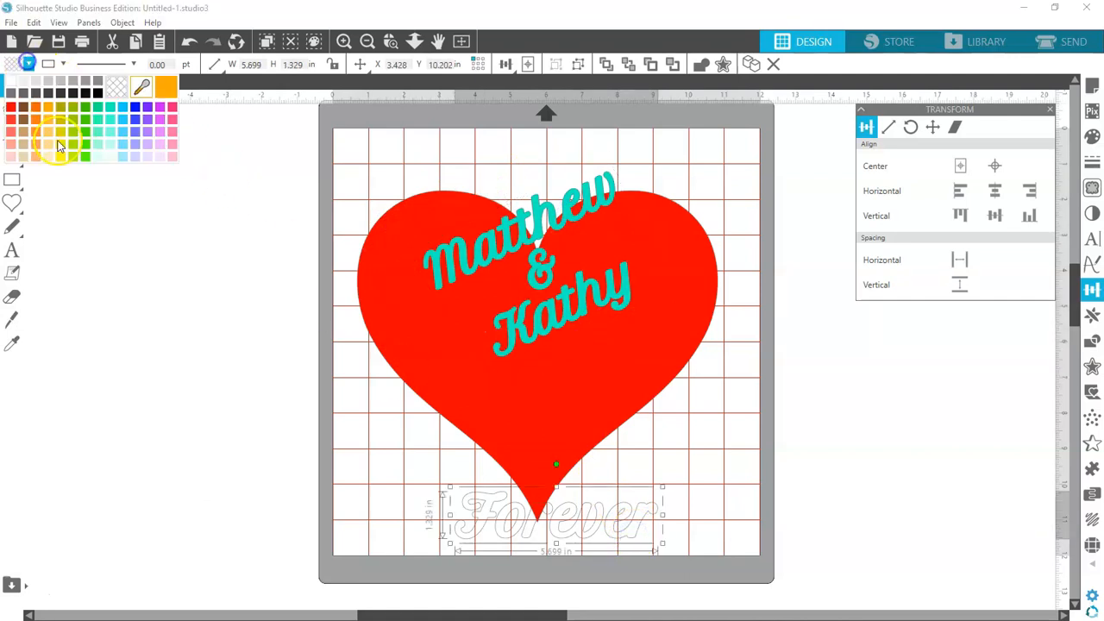
left_click(85, 112)
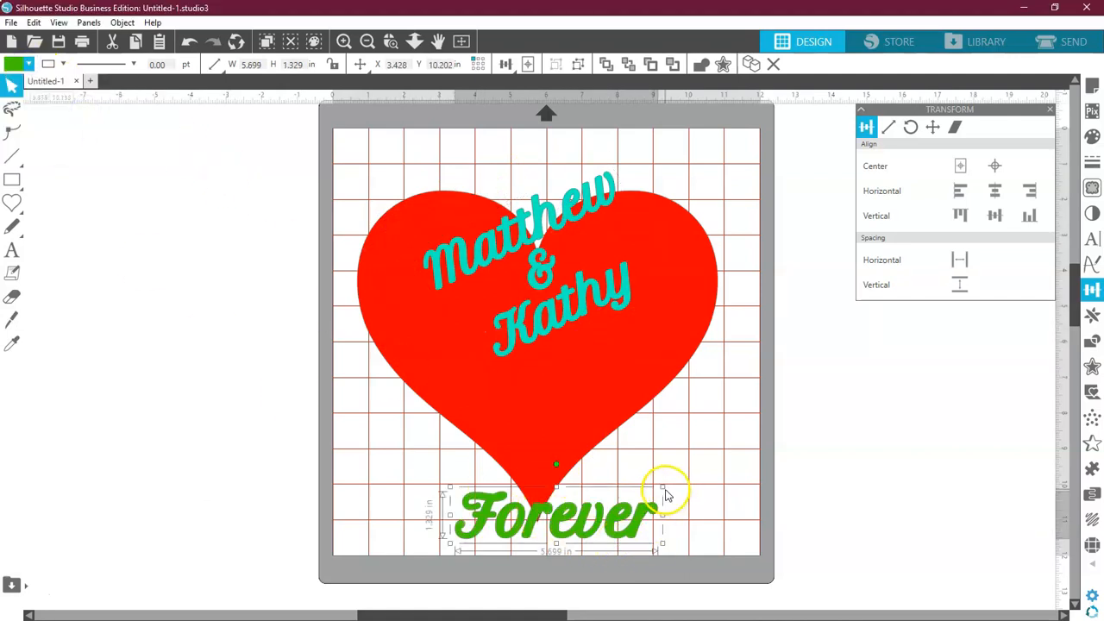
- Enlarge "Forever" and place it across the lower part of the heart, shifting the names group slightly down above it
left_click_drag(663, 488, 717, 431)
left_click_drag(693, 517, 651, 435)
left_click_drag(582, 301, 583, 319)
left_click_drag(641, 449, 639, 434)
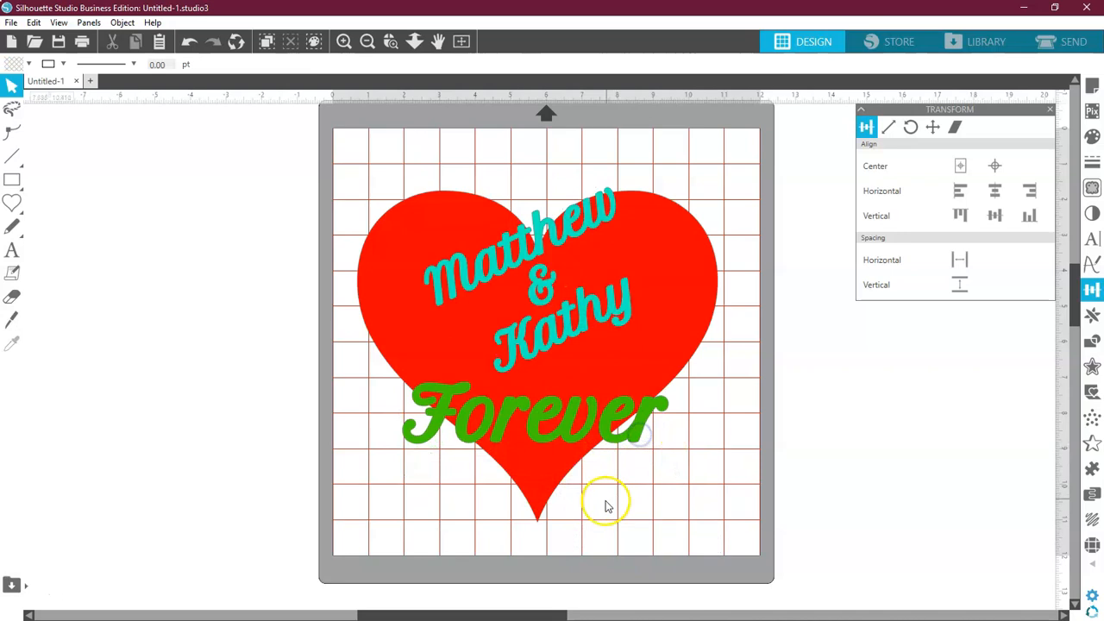
- Align "Forever" and the red heart on their horizontal centers
left_click_drag(582, 475, 565, 416)
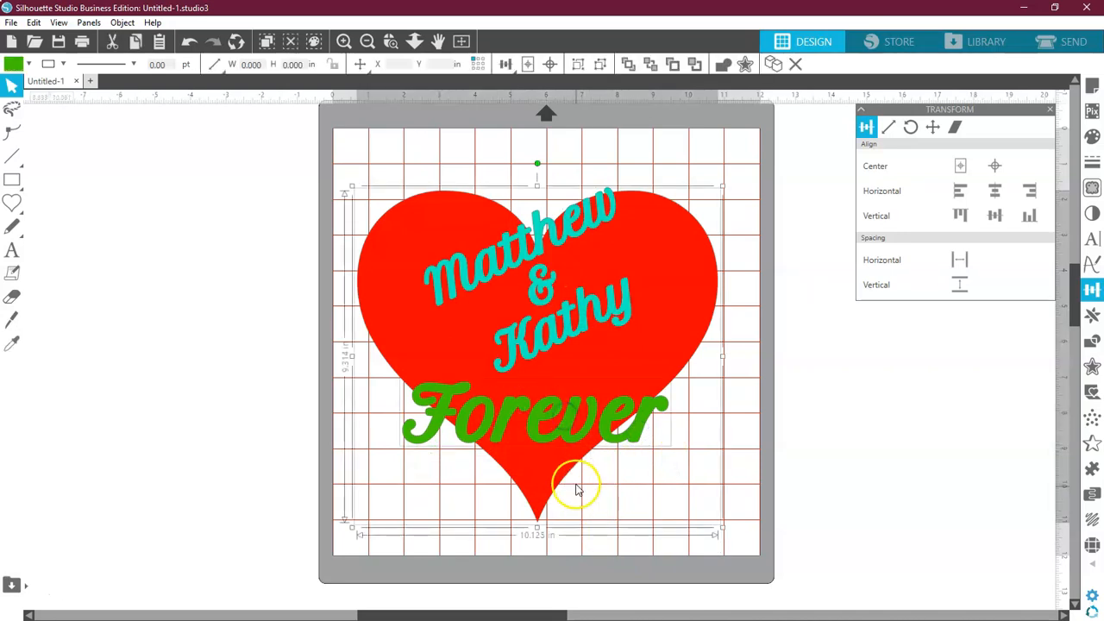
left_click(828, 464)
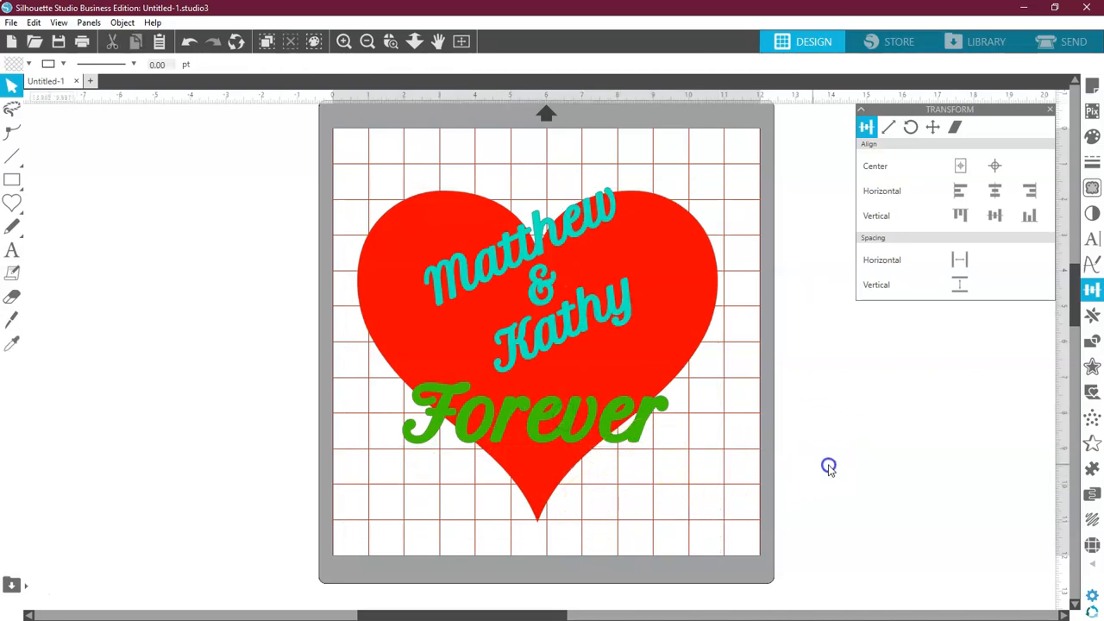
left_click_drag(622, 480, 607, 431)
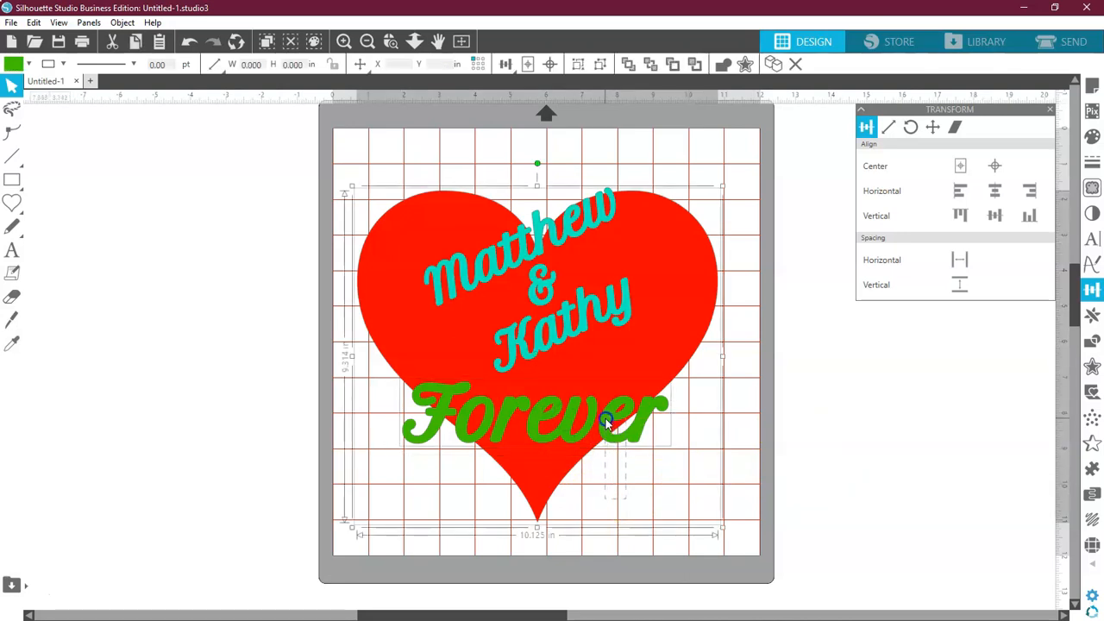
left_click(991, 190)
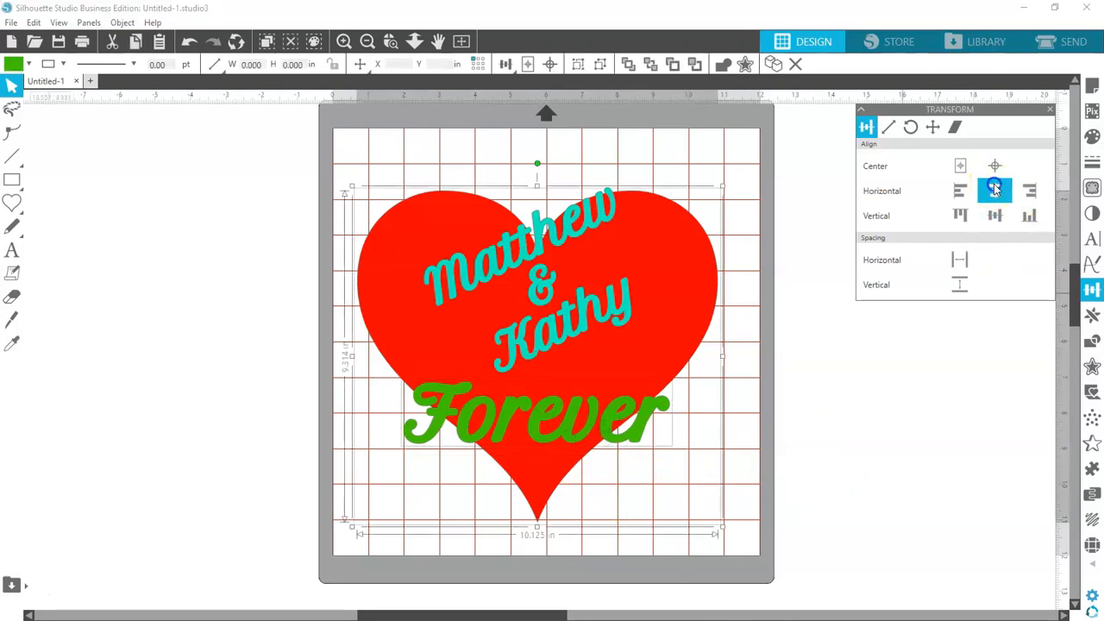
- Enlarge the sloped names group on the upper heart to about 6.131 in wide
left_click(495, 146)
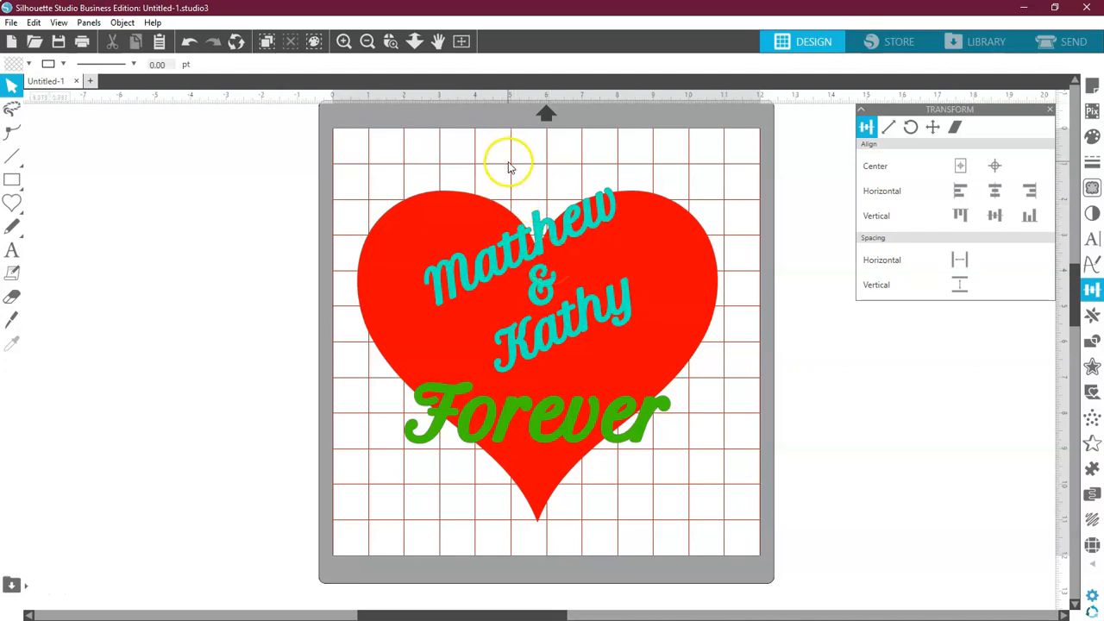
left_click(536, 246)
- Try to align the names group and the red heart on their horizontal centers
left_click_drag(517, 185, 488, 249)
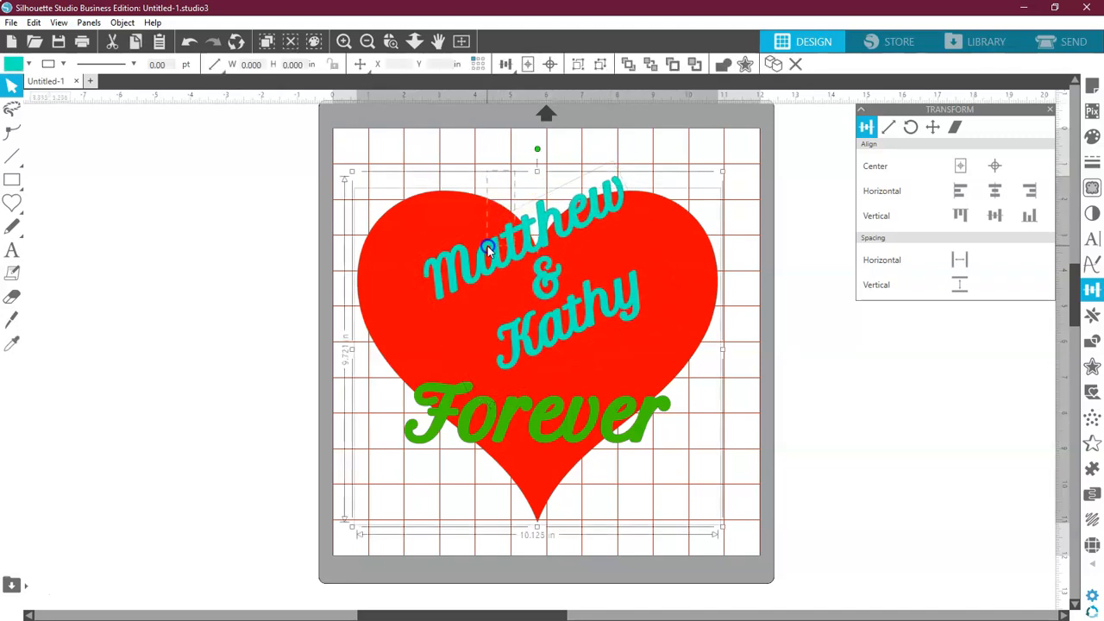
left_click(994, 190)
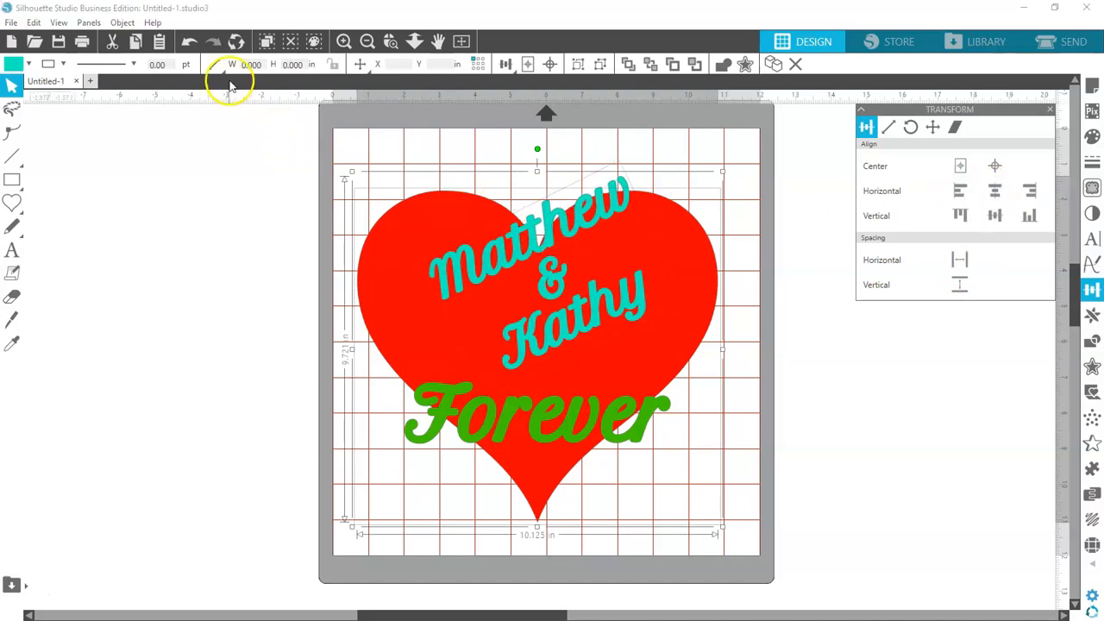
left_click(189, 42)
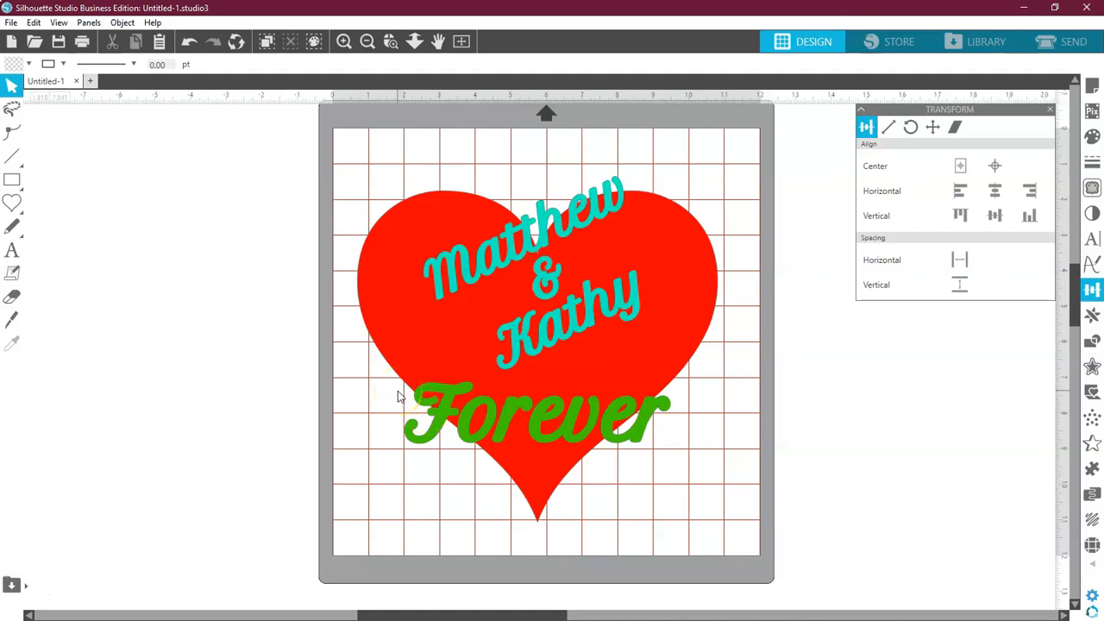
- Enlarge the names group to about 6.269 in wide and 4.716 in tall, and place it at about X 2.393, Y 1.017 in
left_click(535, 240)
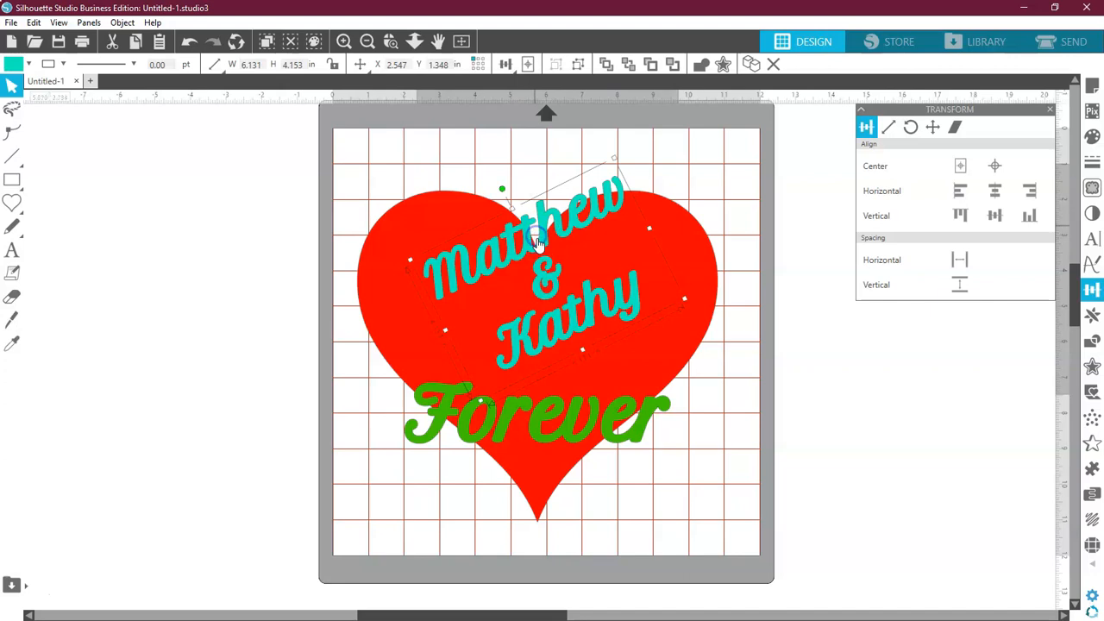
left_click_drag(511, 205, 502, 192)
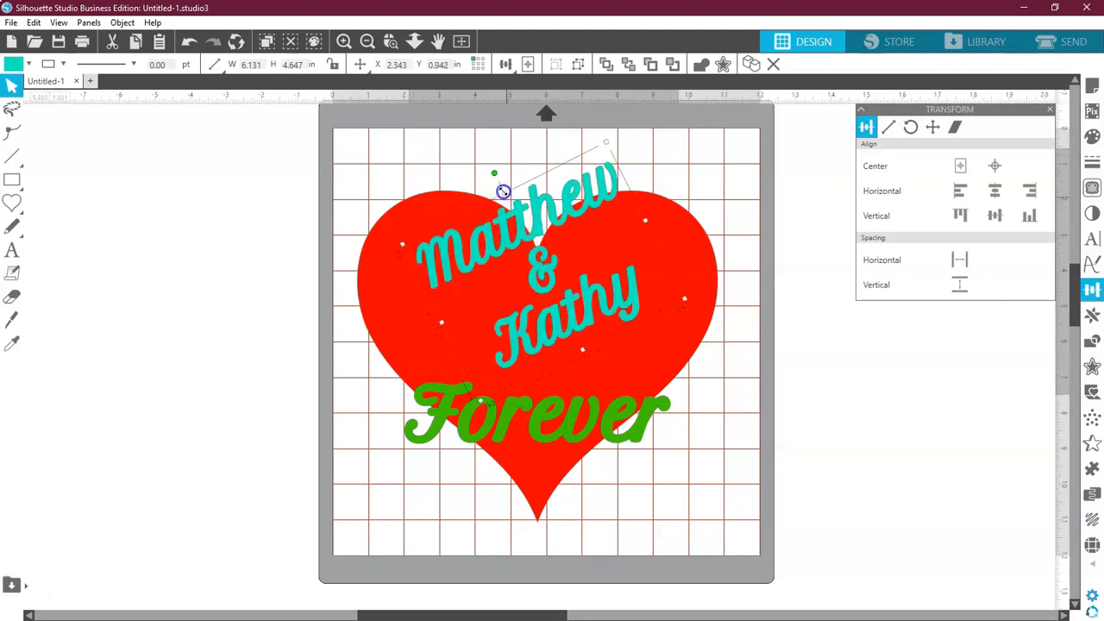
left_click_drag(607, 144, 613, 136)
left_click_drag(609, 138, 611, 141)
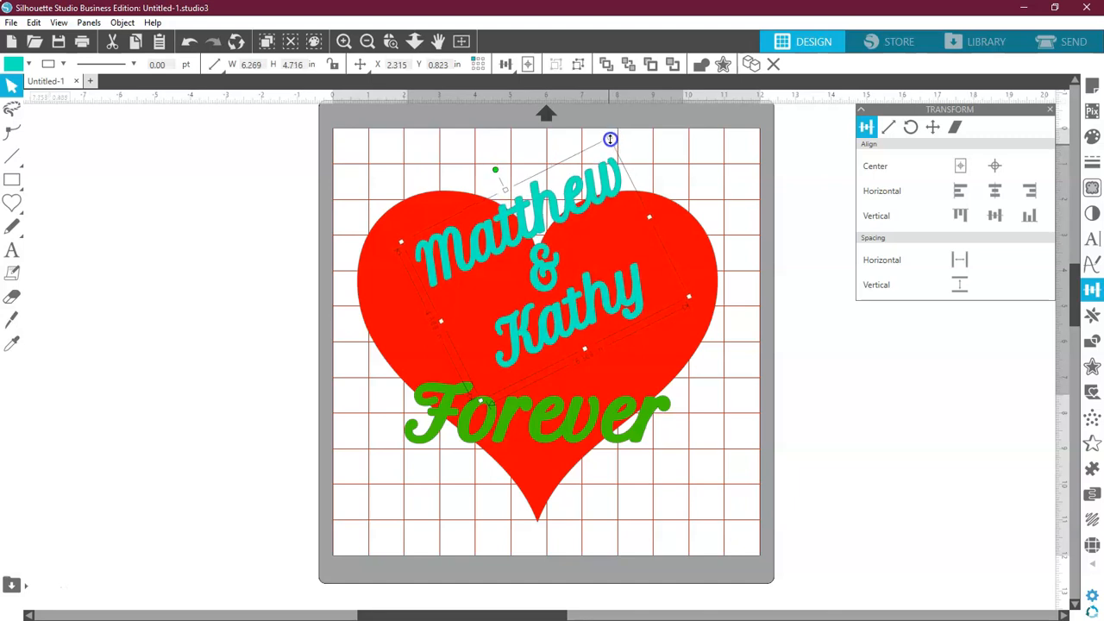
left_click(468, 162)
left_click(547, 204)
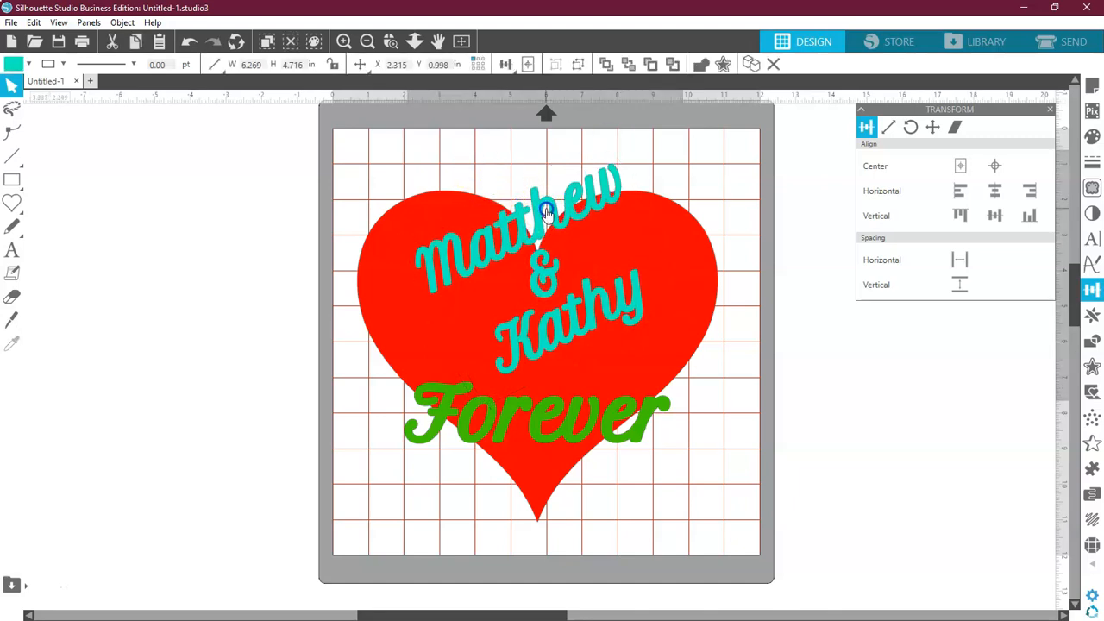
left_click_drag(547, 204, 553, 209)
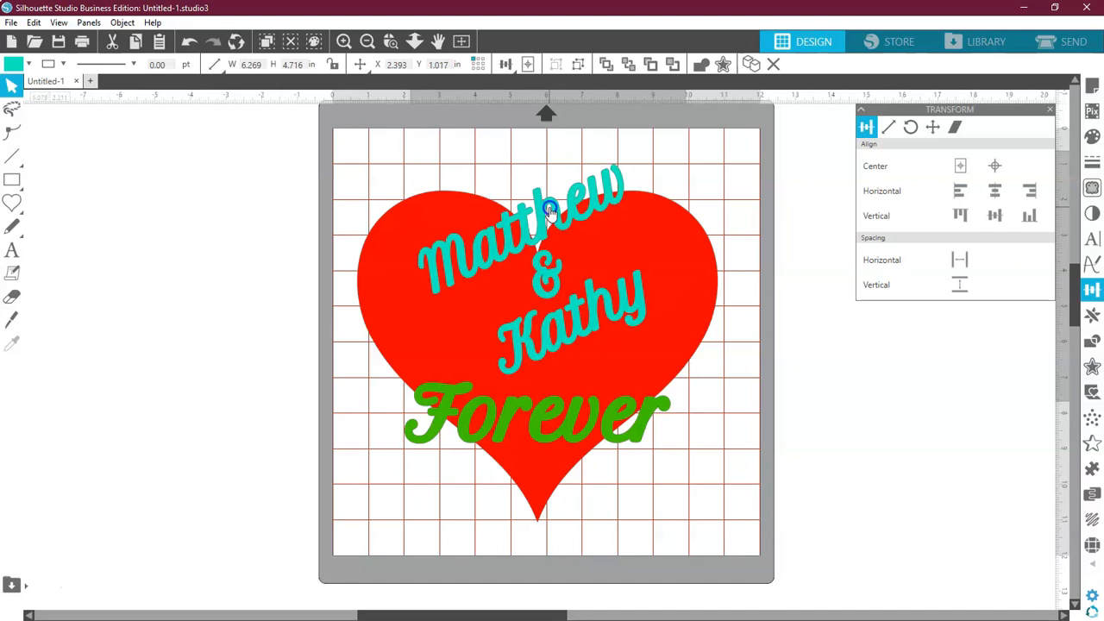
left_click(507, 503)
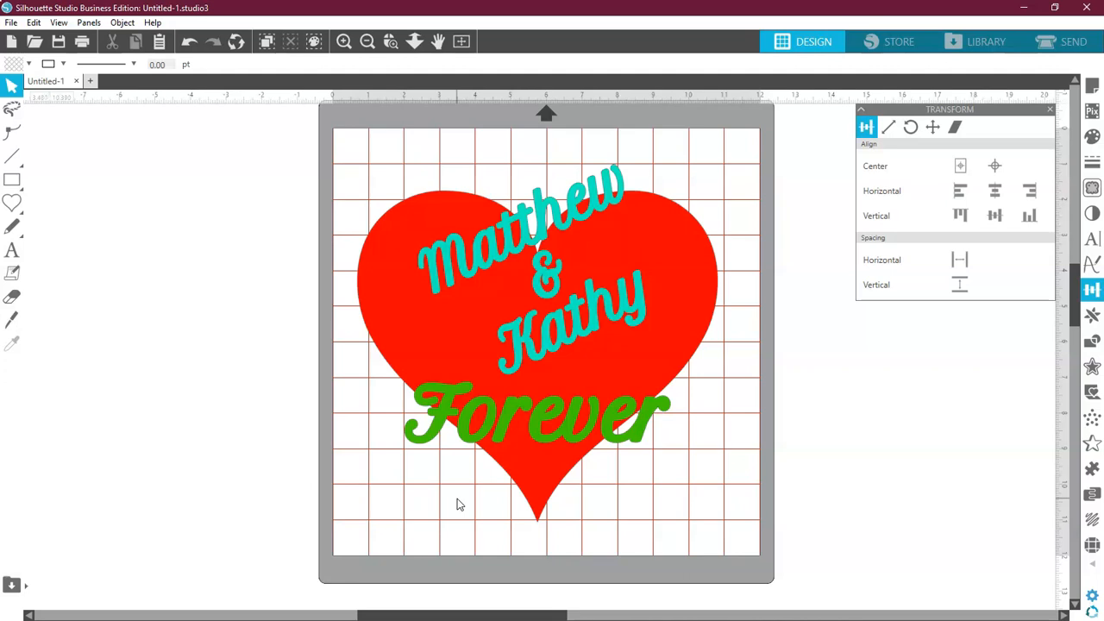
- Group the red heart, the names and "Forever" into one object
left_click_drag(338, 171, 760, 516)
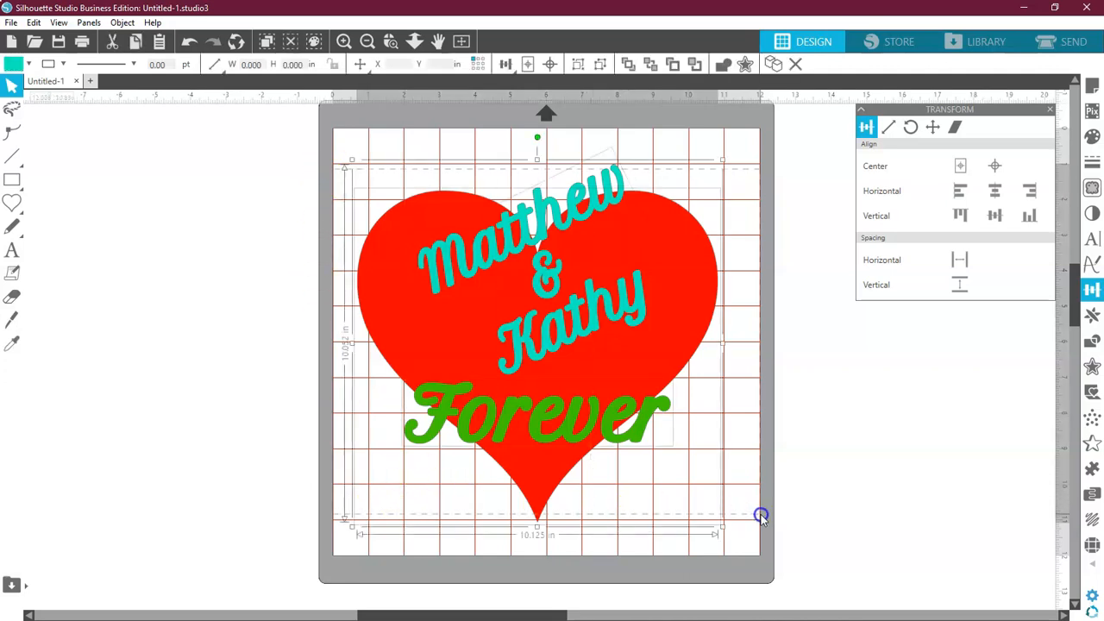
right_click(633, 414)
left_click(671, 245)
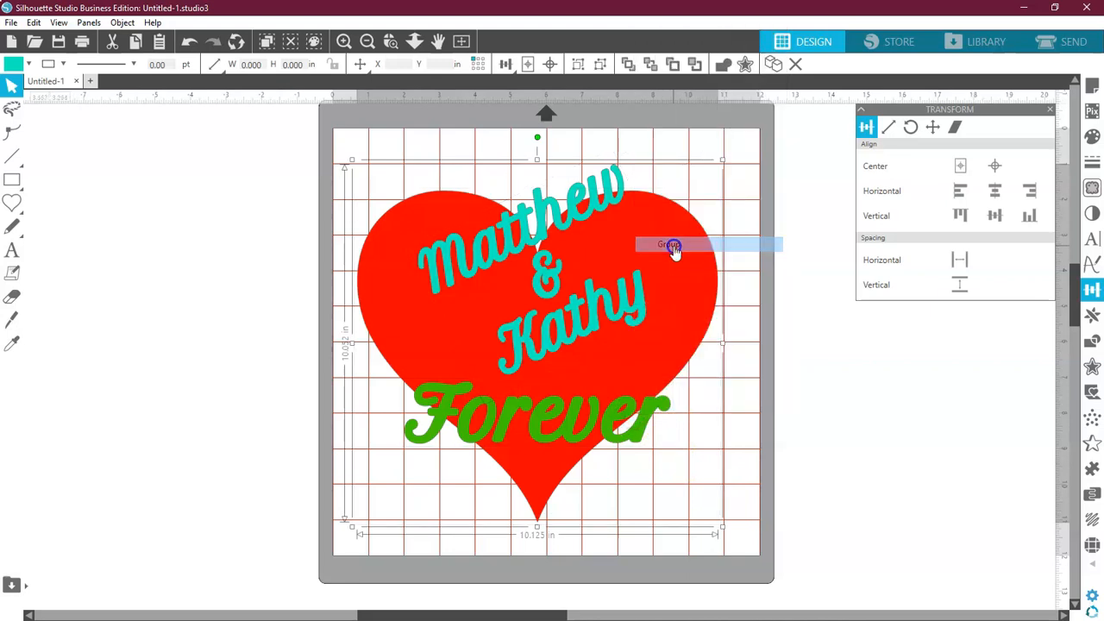
- Duplicate the grouped heart design and place the copy off the mat, to its left
right_click(640, 315)
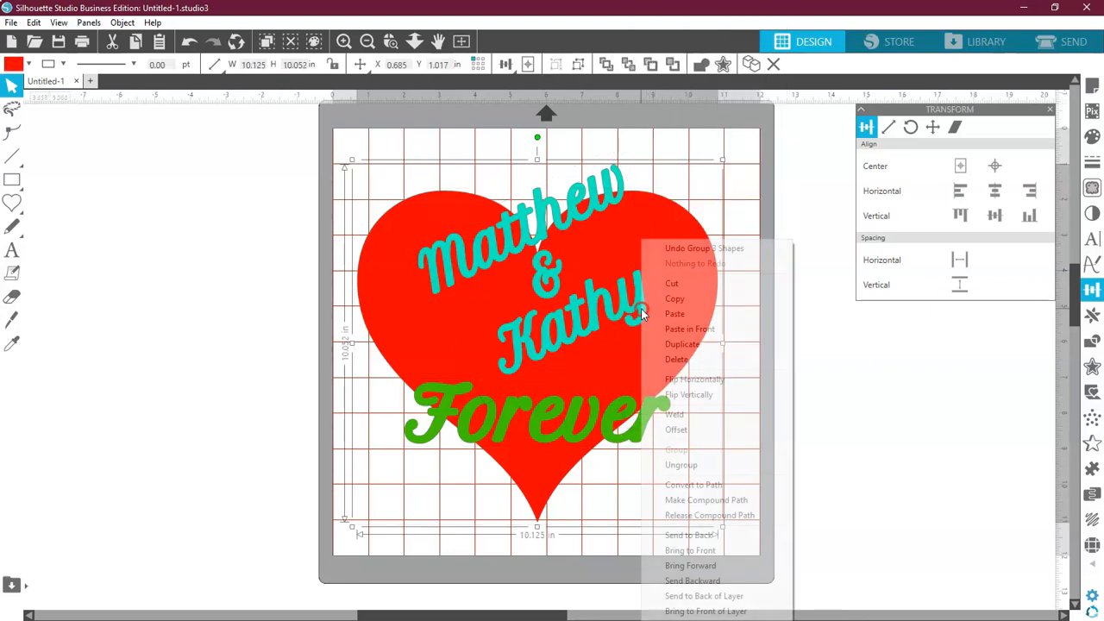
left_click(696, 343)
left_click_drag(674, 330, 213, 300)
left_click(515, 349)
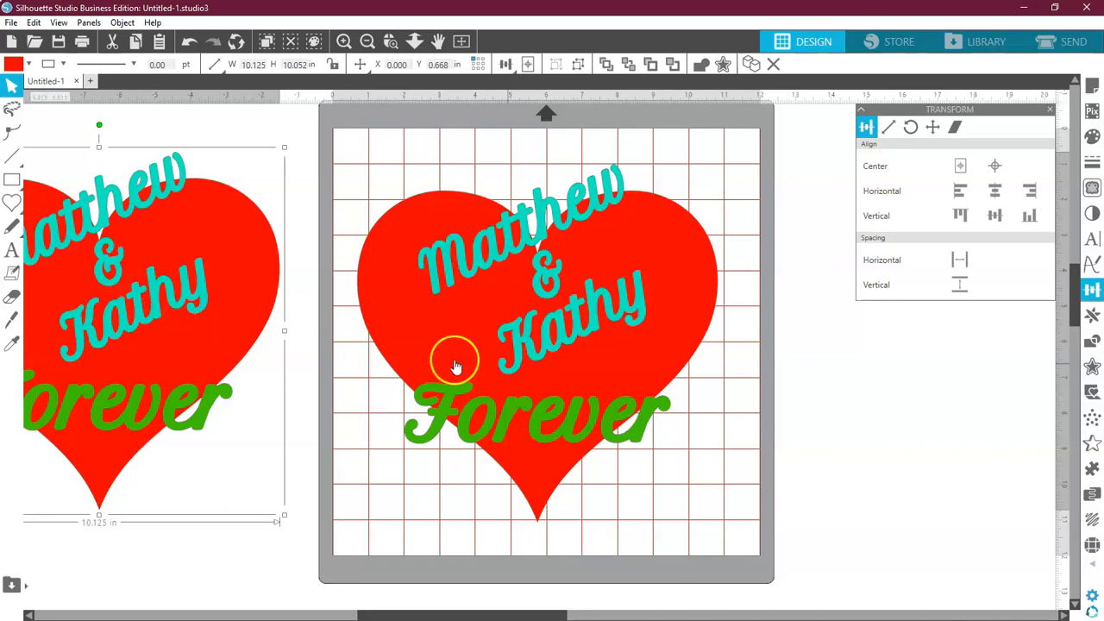
left_click(778, 370)
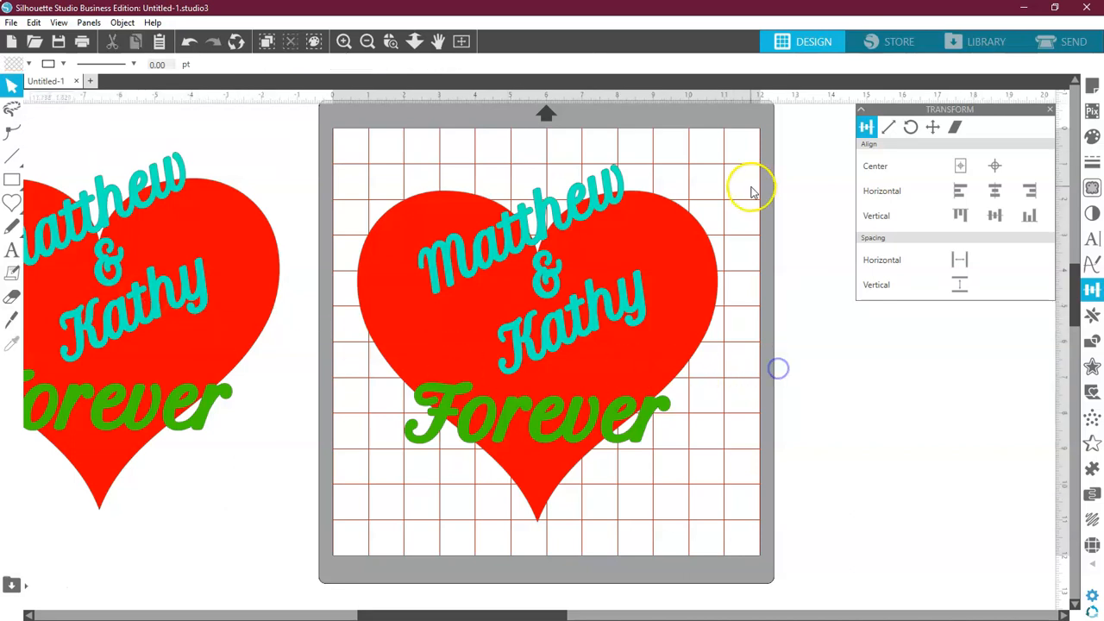
- Ungroup the heart design that lies on the cutting mat
right_click(624, 176)
left_click(681, 401)
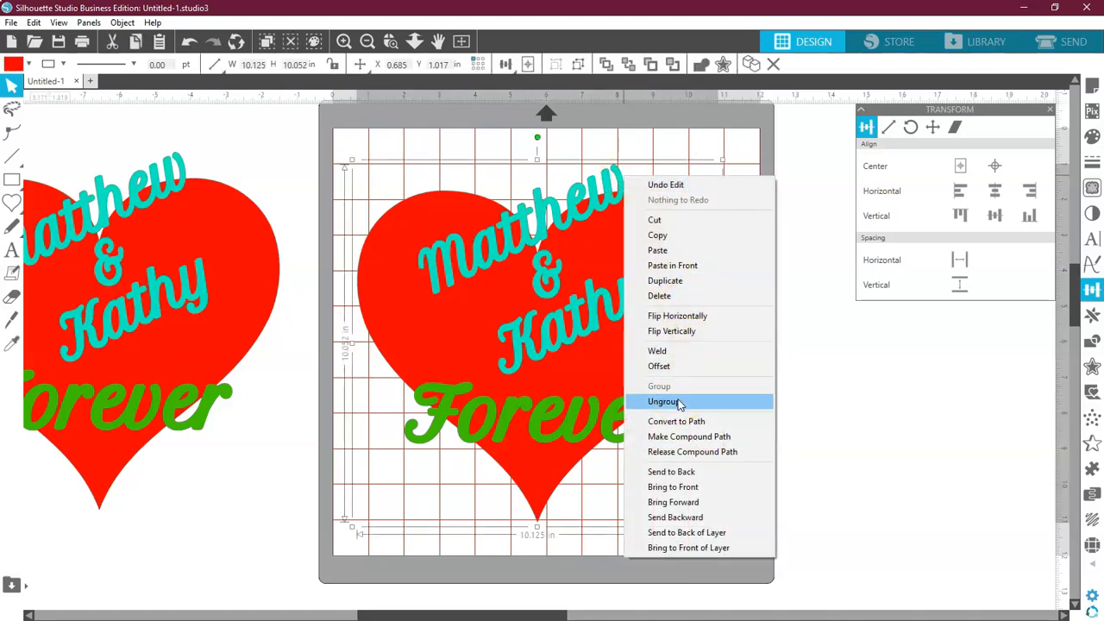
left_click(751, 300)
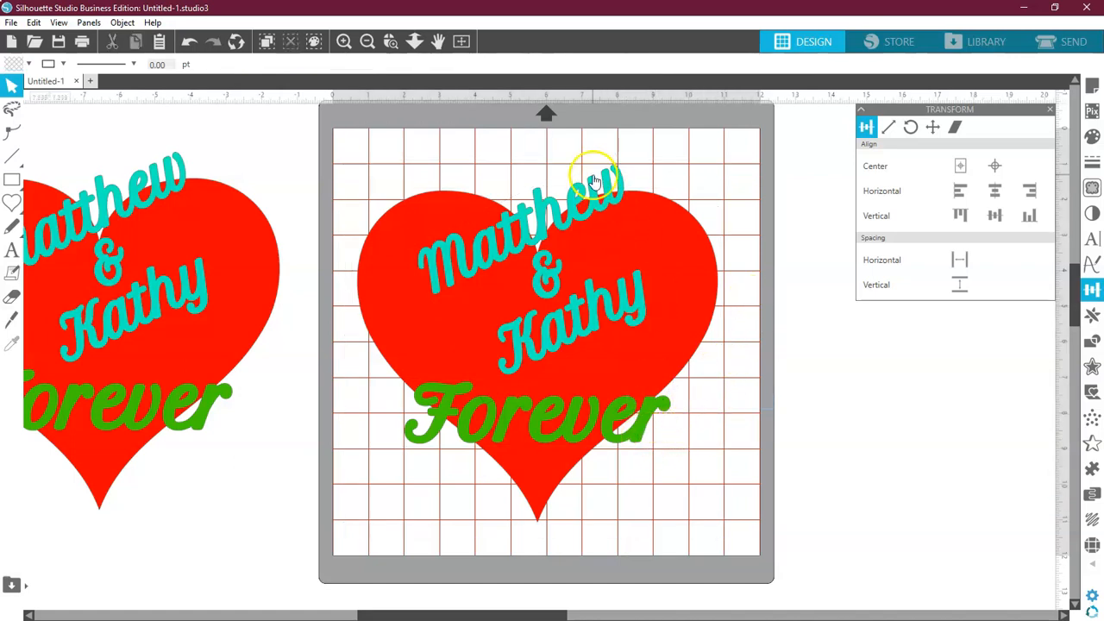
- Create an outer offset of 0.125 in with rounded corners around the teal names group on the mat
left_click(621, 179)
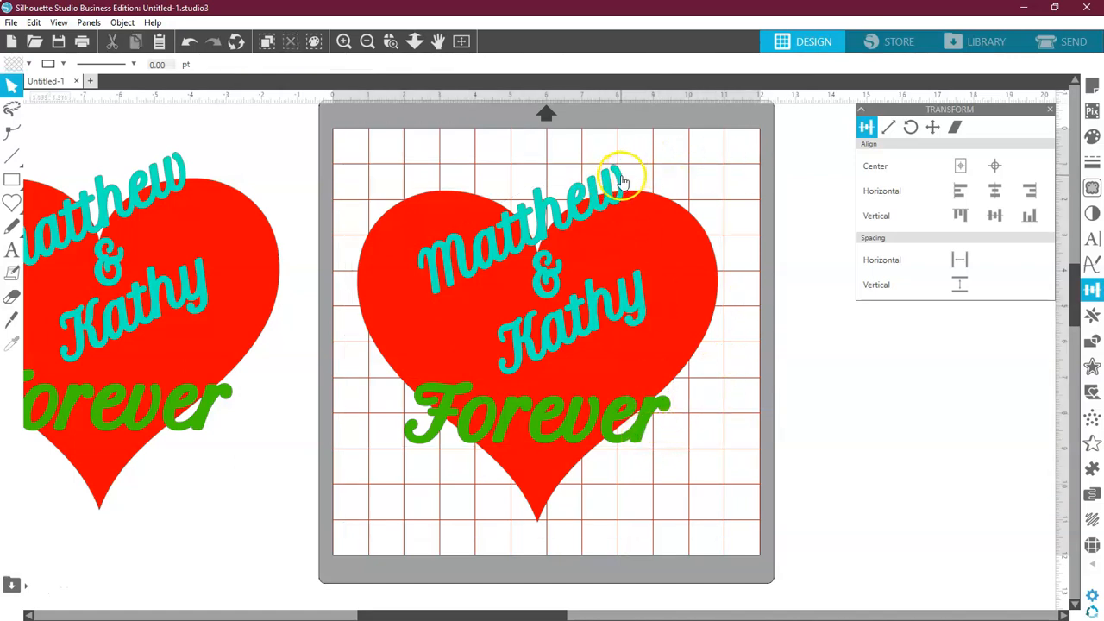
left_click(621, 179)
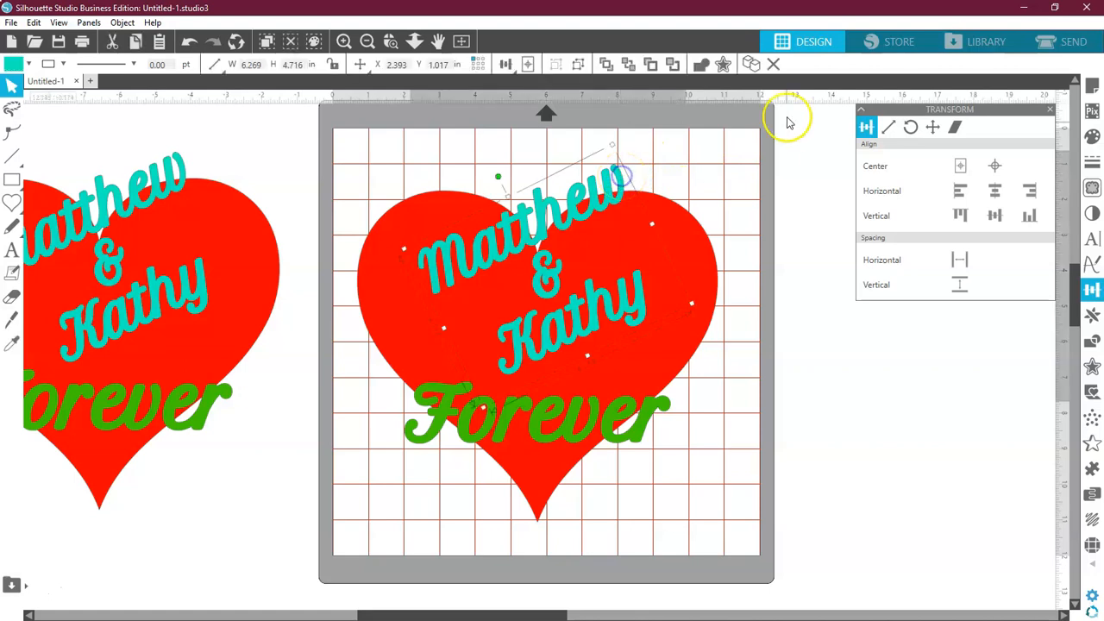
left_click(722, 66)
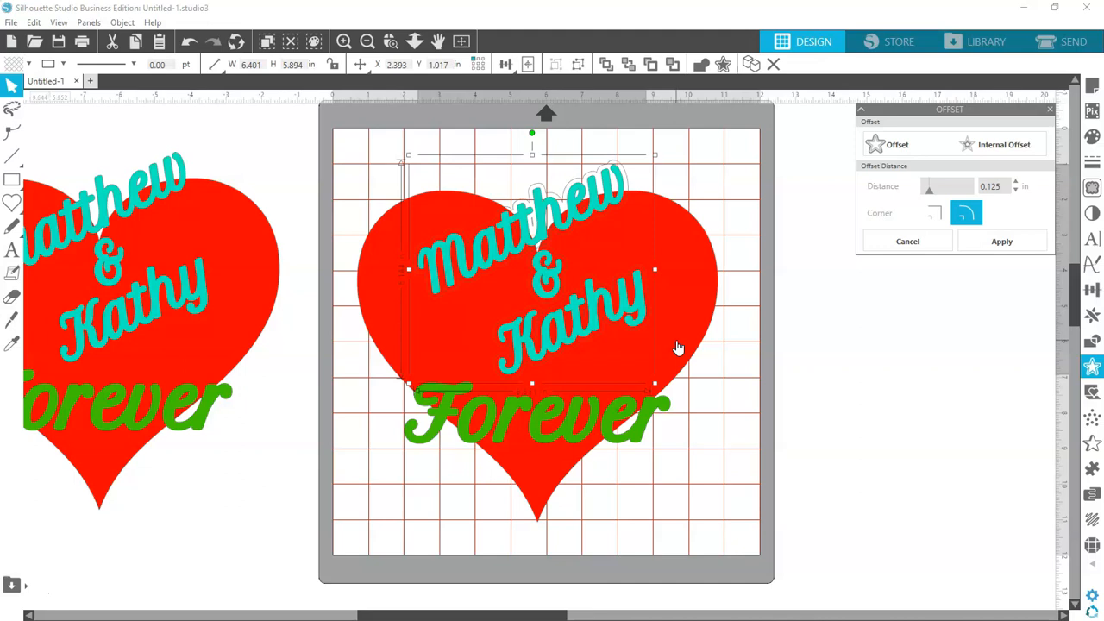
left_click(653, 337)
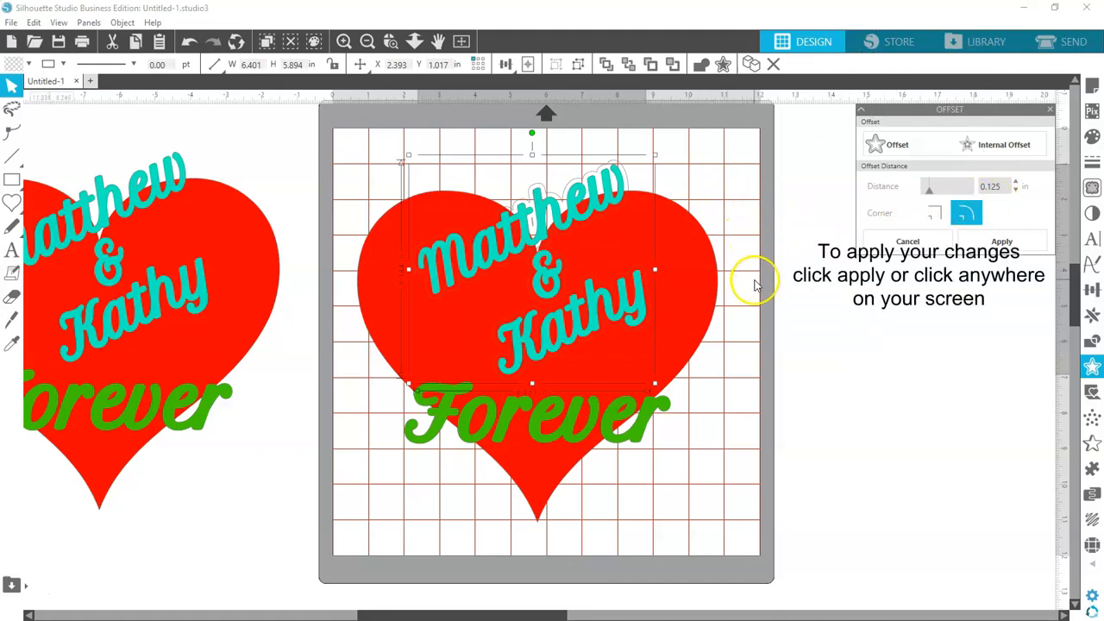
left_click(798, 358)
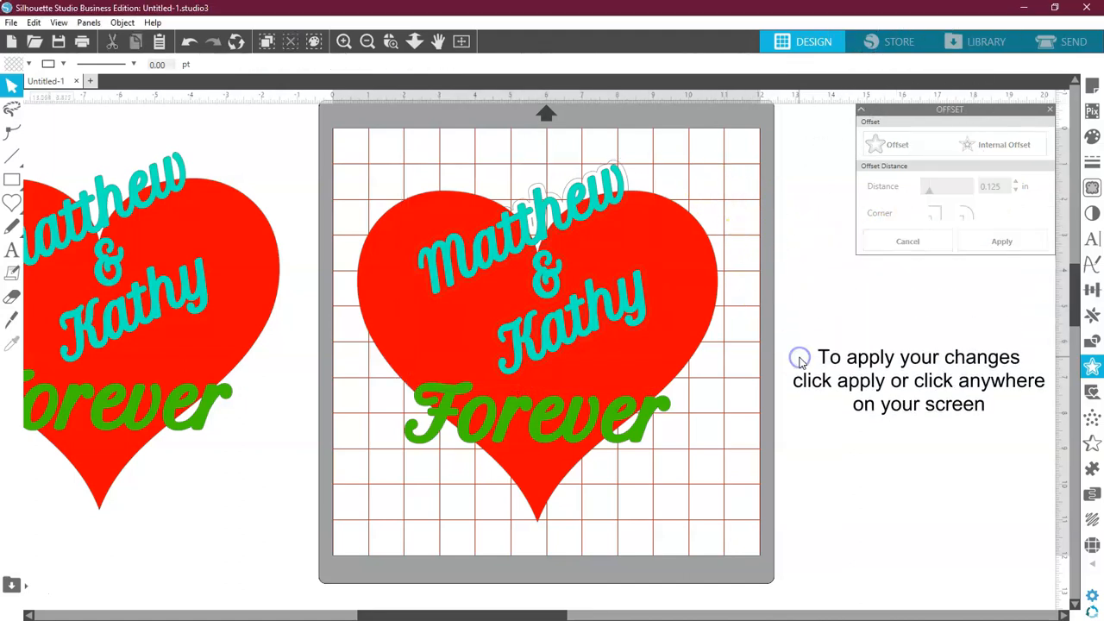
- Create an outer offset of 0.125 in with rounded corners around the green "Forever" on the mat
left_click(637, 440)
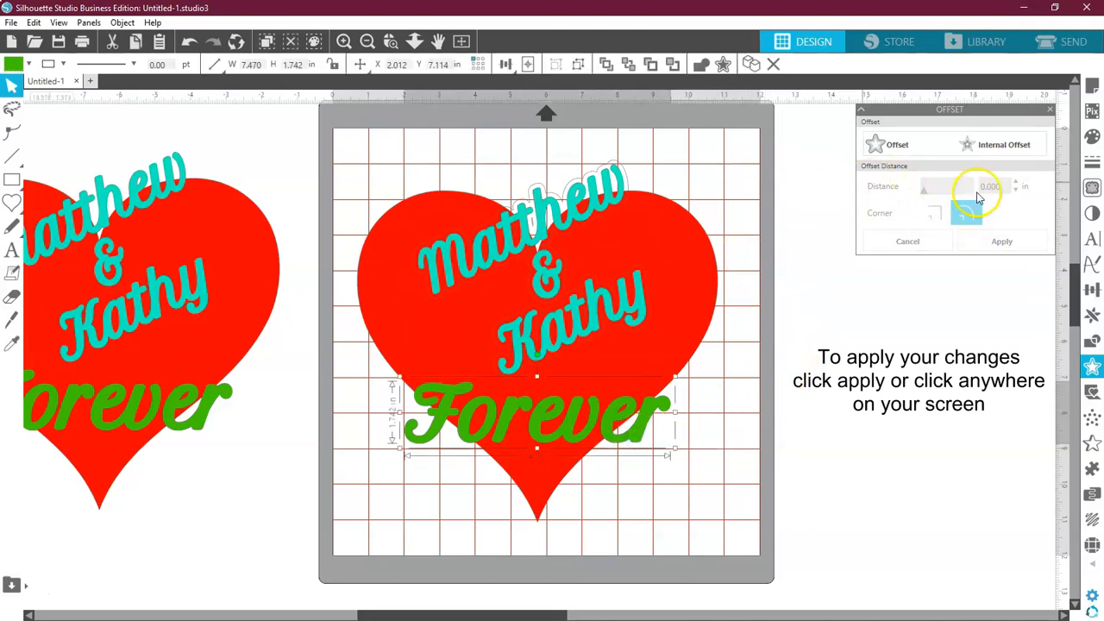
left_click(896, 145)
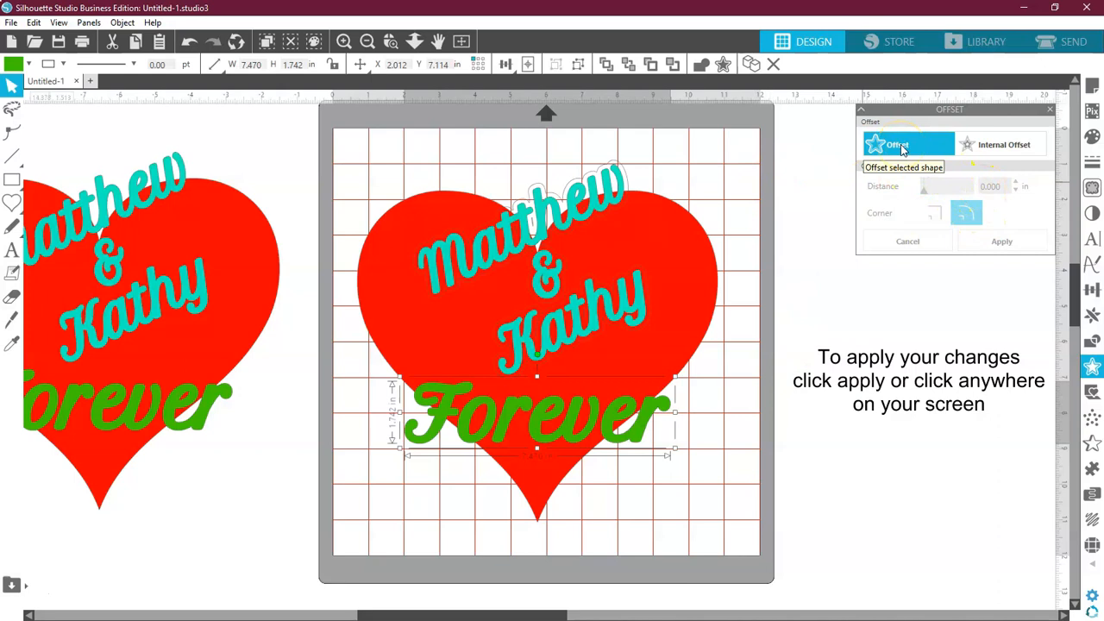
left_click(725, 421)
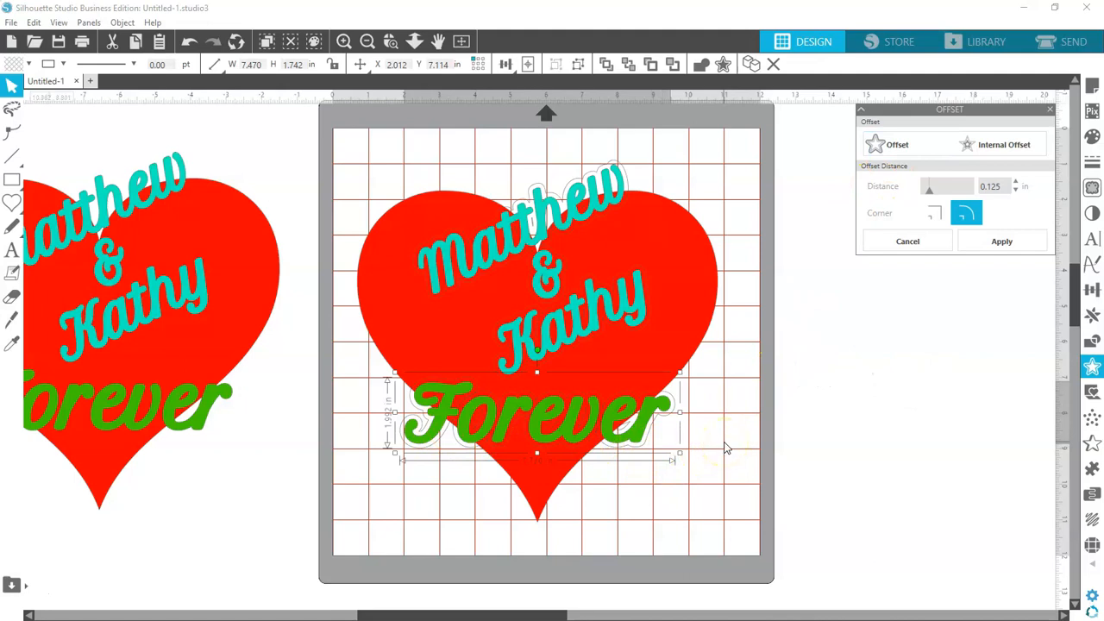
left_click(724, 444)
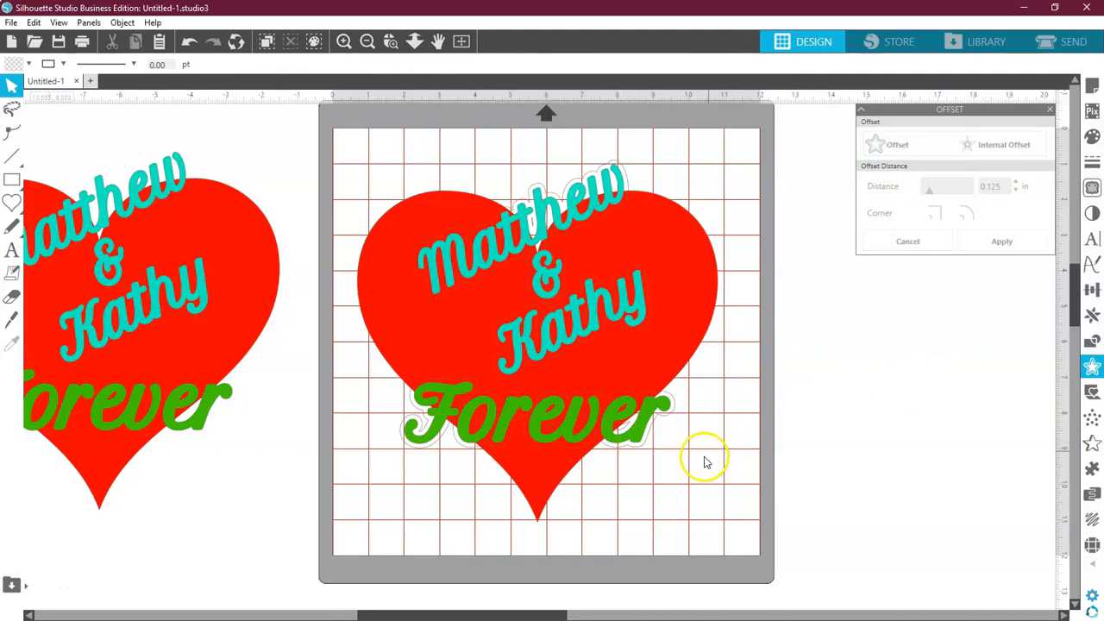
- Move the teal names group and the green "Forever" off the mat to its right, leaving their offset outlines on the heart
left_click(601, 213)
left_click_drag(601, 214, 962, 334)
left_click(837, 394)
left_click_drag(636, 440, 1017, 551)
left_click(1017, 551)
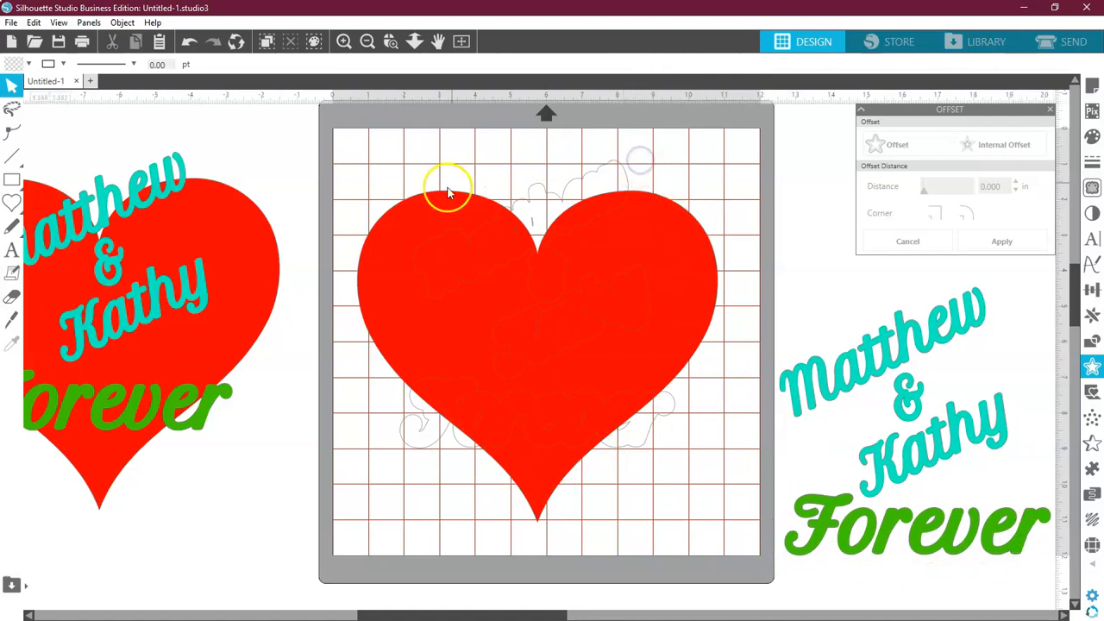
- Fill the offset outline of "Forever" on the heart with purple
left_click(637, 451)
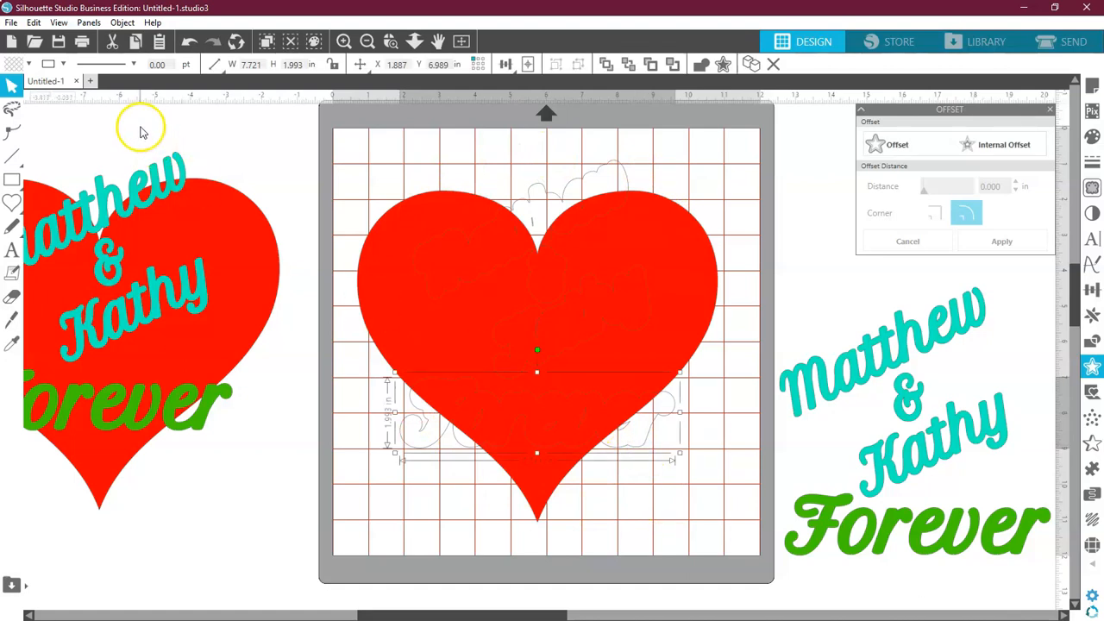
left_click(28, 64)
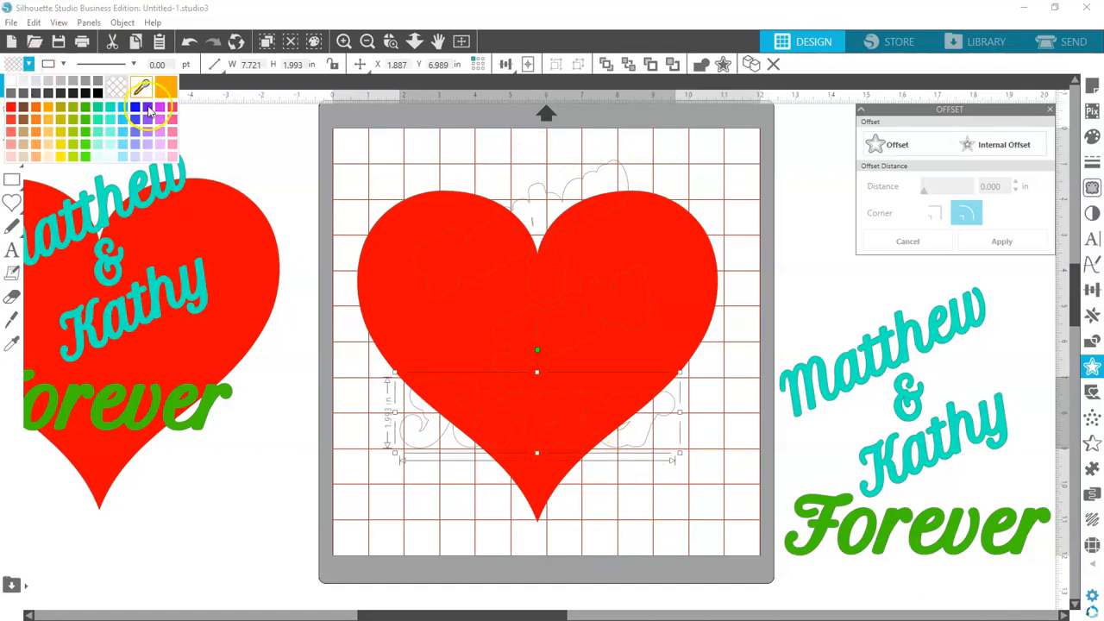
left_click(146, 107)
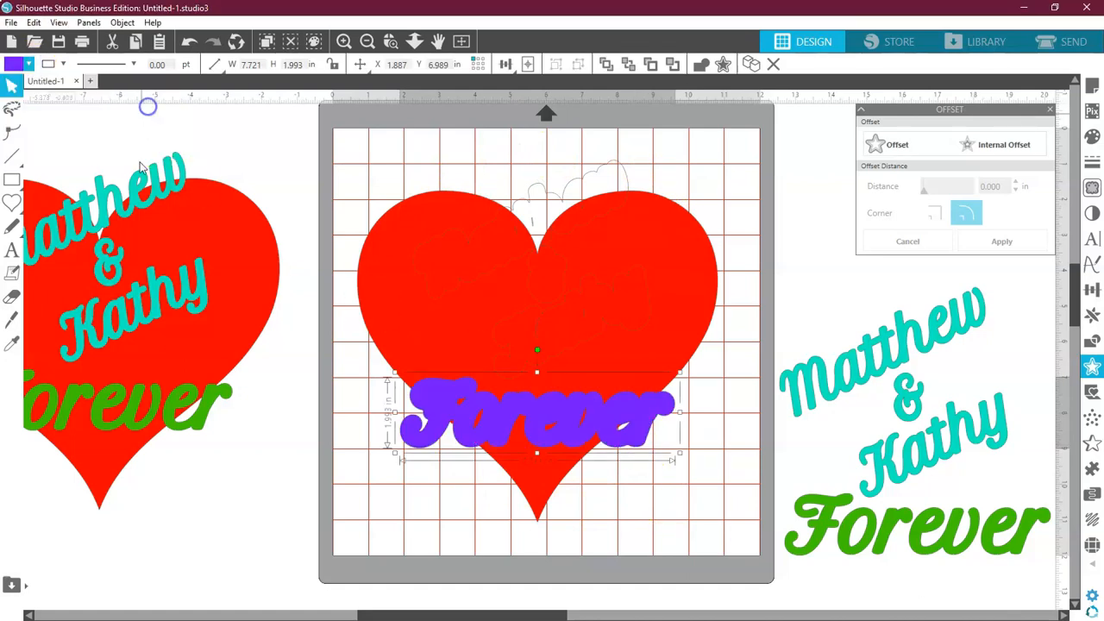
- Fill the offset outlines of the upper name and the ampersand with blue
left_click(593, 178)
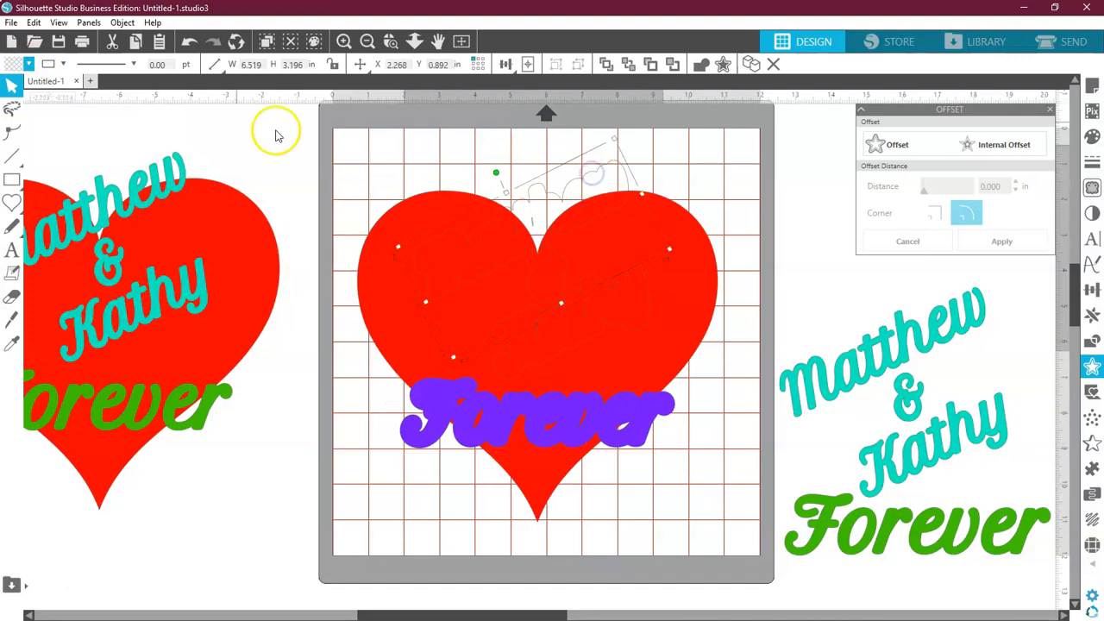
left_click(28, 63)
left_click(135, 105)
left_click(546, 205)
- Fill the offset outline of the lower name with the same blue
left_click(536, 354)
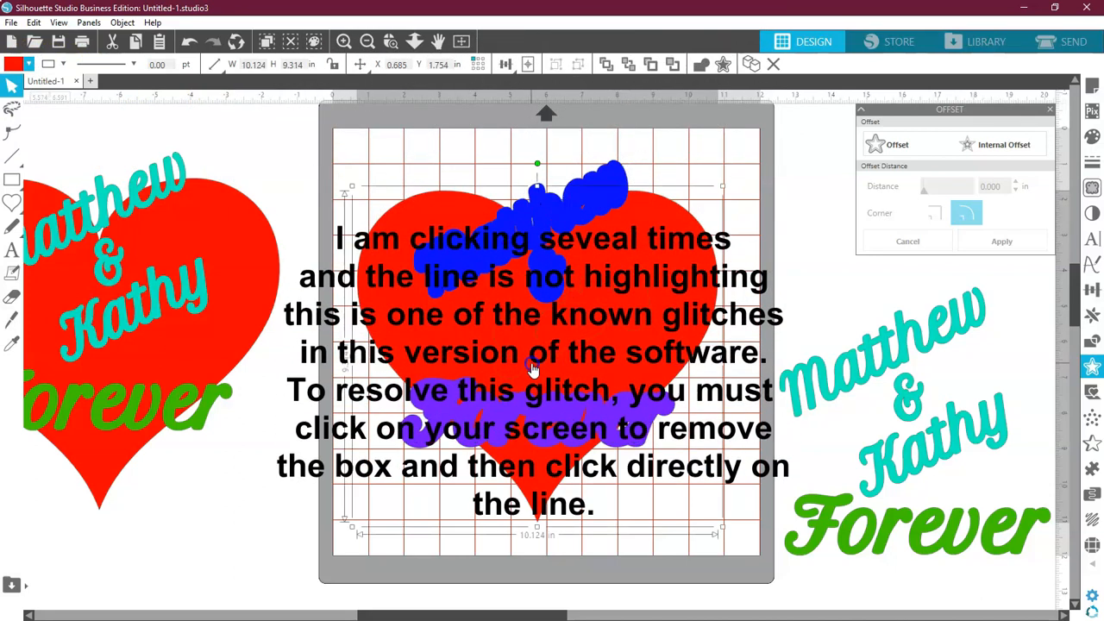
left_click_drag(523, 366, 526, 366)
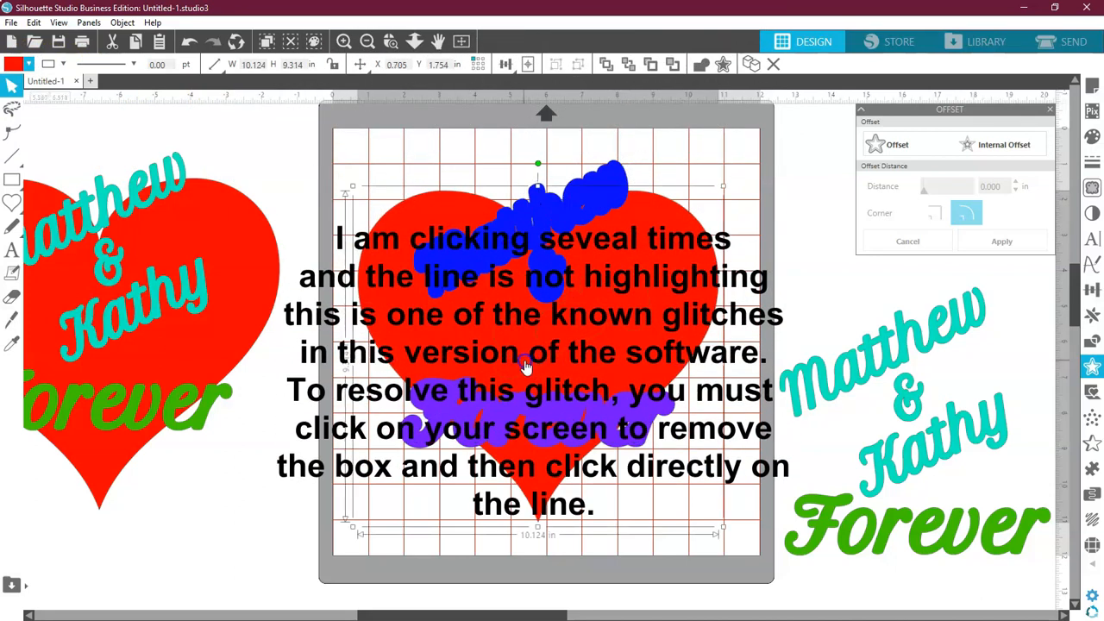
left_click(788, 239)
left_click(621, 284)
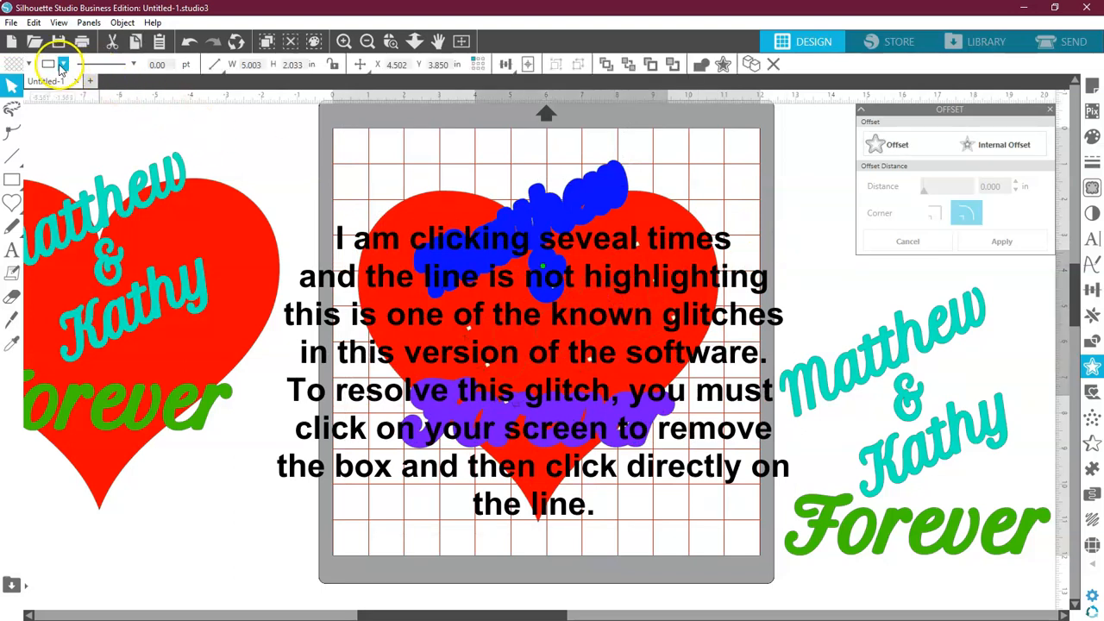
left_click(27, 64)
left_click(135, 107)
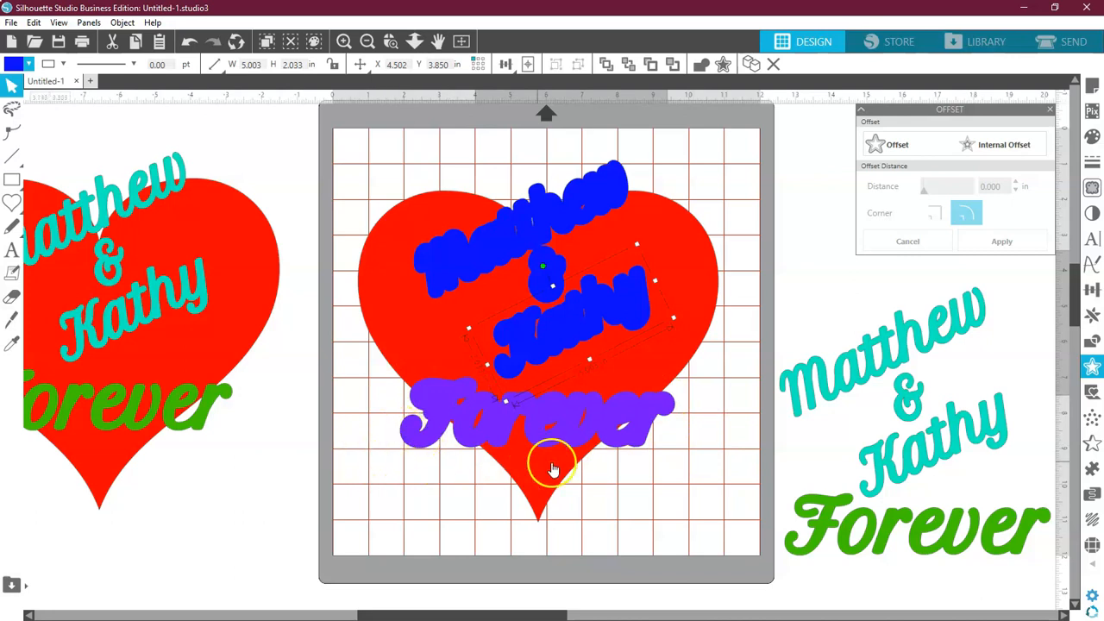
- Subtract the blue and purple offset shapes from the red heart on the mat
left_click(620, 466)
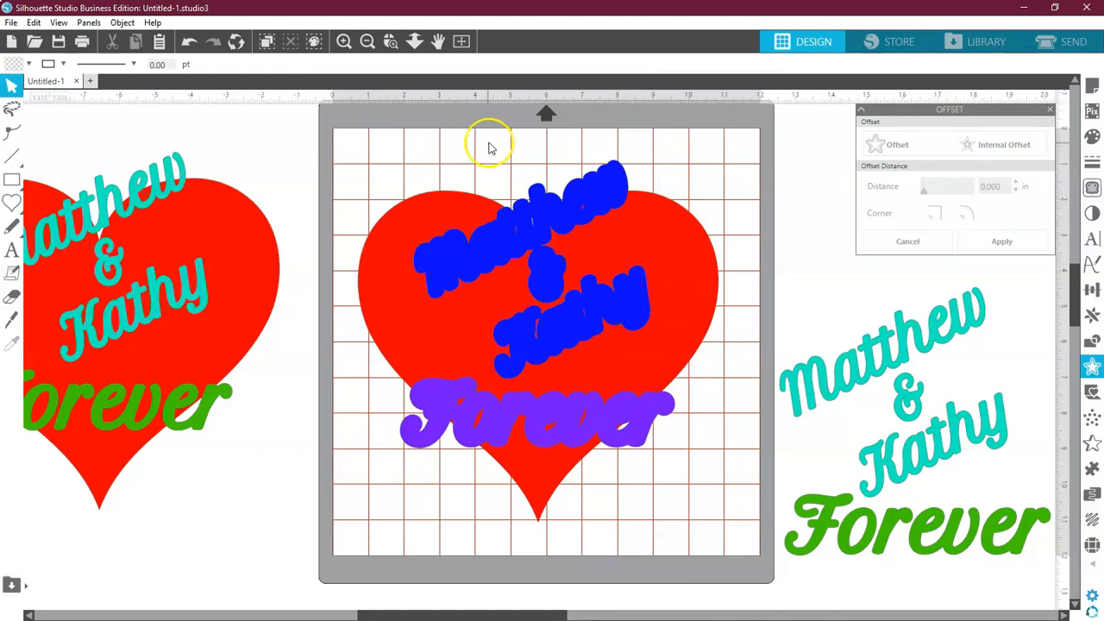
left_click_drag(439, 152, 582, 446)
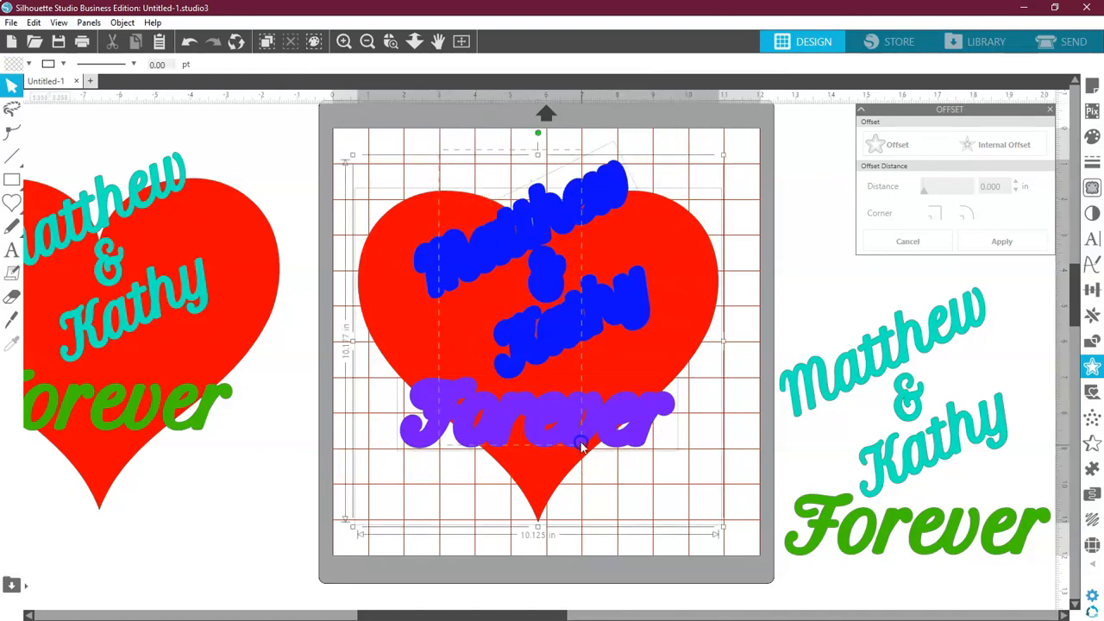
left_click_drag(614, 510, 624, 525)
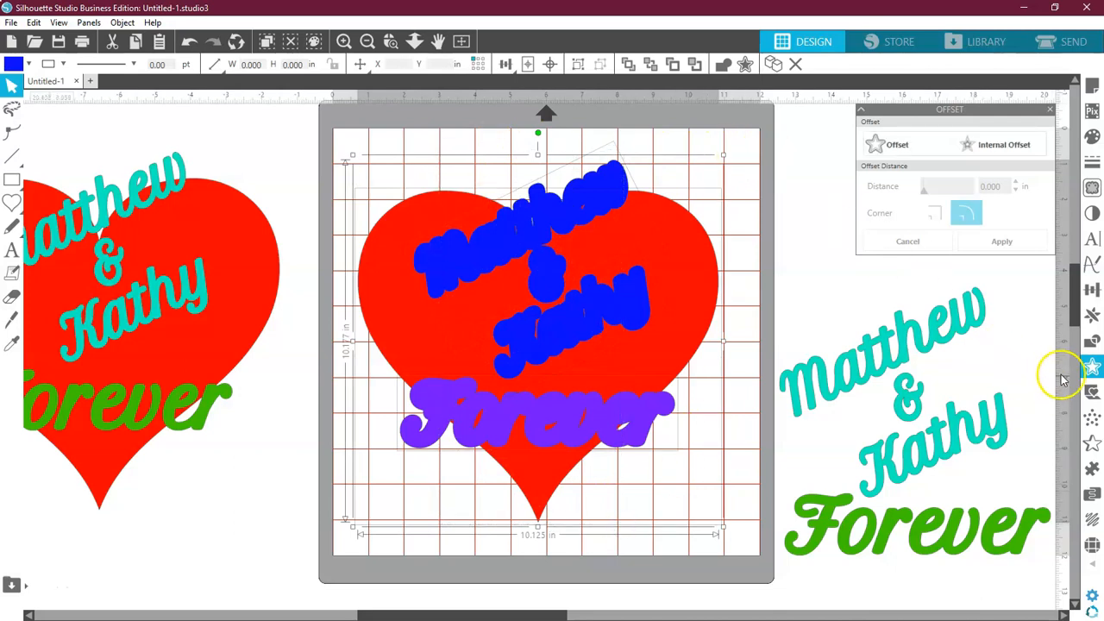
left_click(1091, 341)
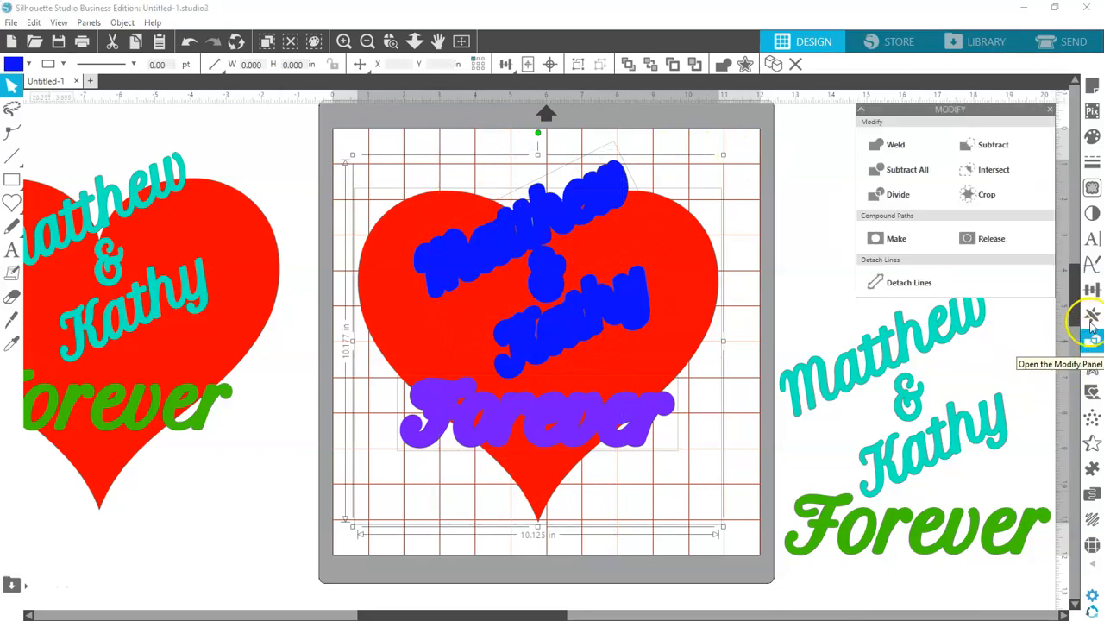
left_click(1002, 146)
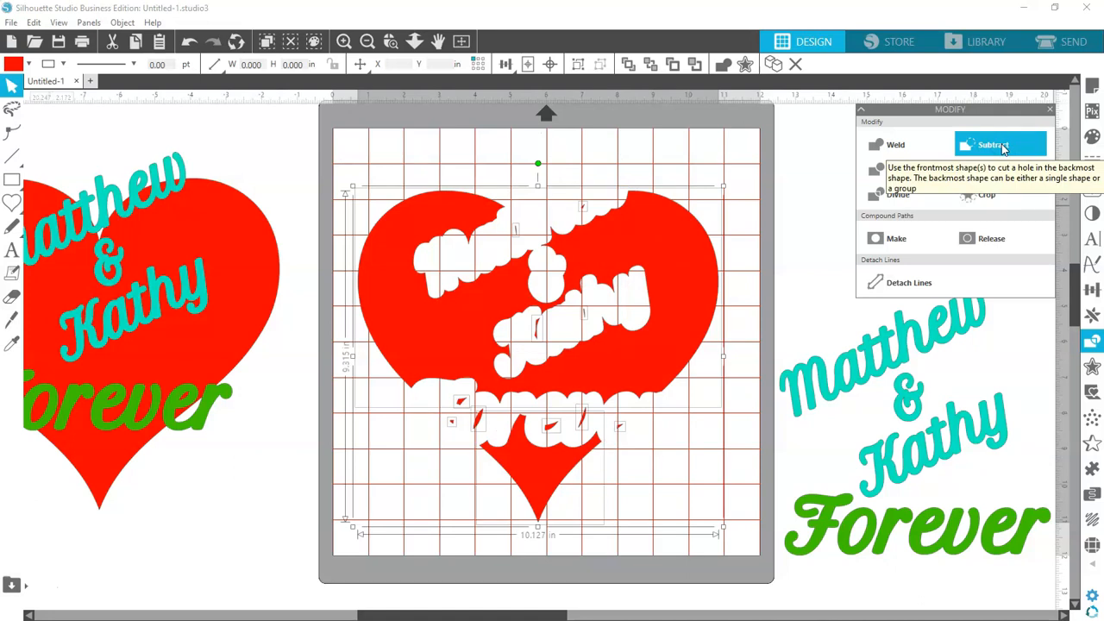
left_click(775, 173)
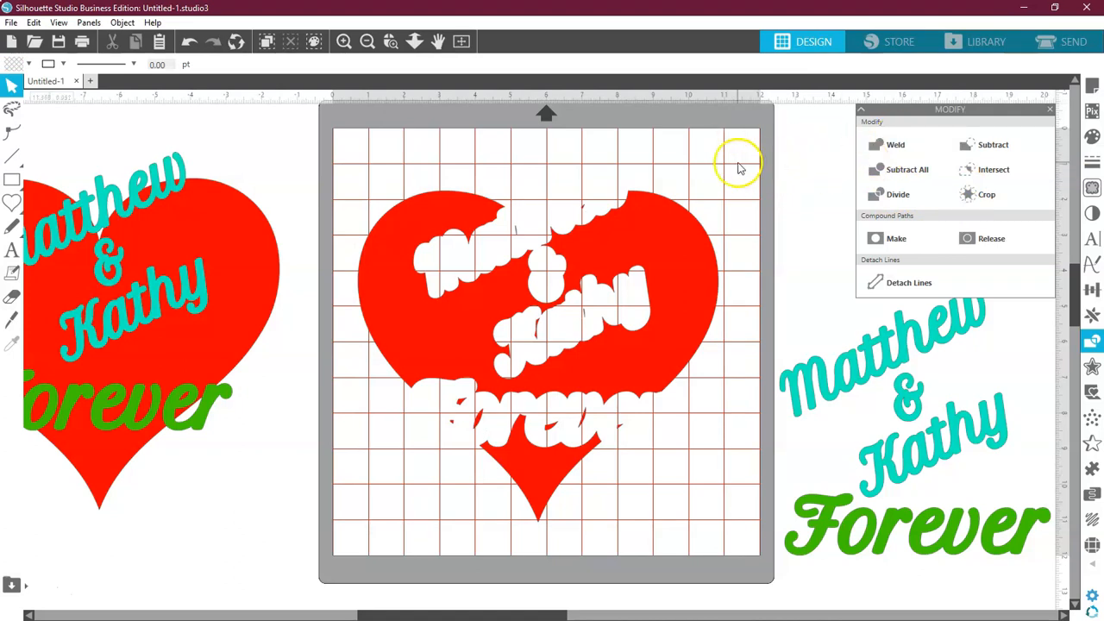
- Hide the grid on the cutting mat in the page setup
left_click(1090, 85)
left_click(889, 129)
left_click(870, 162)
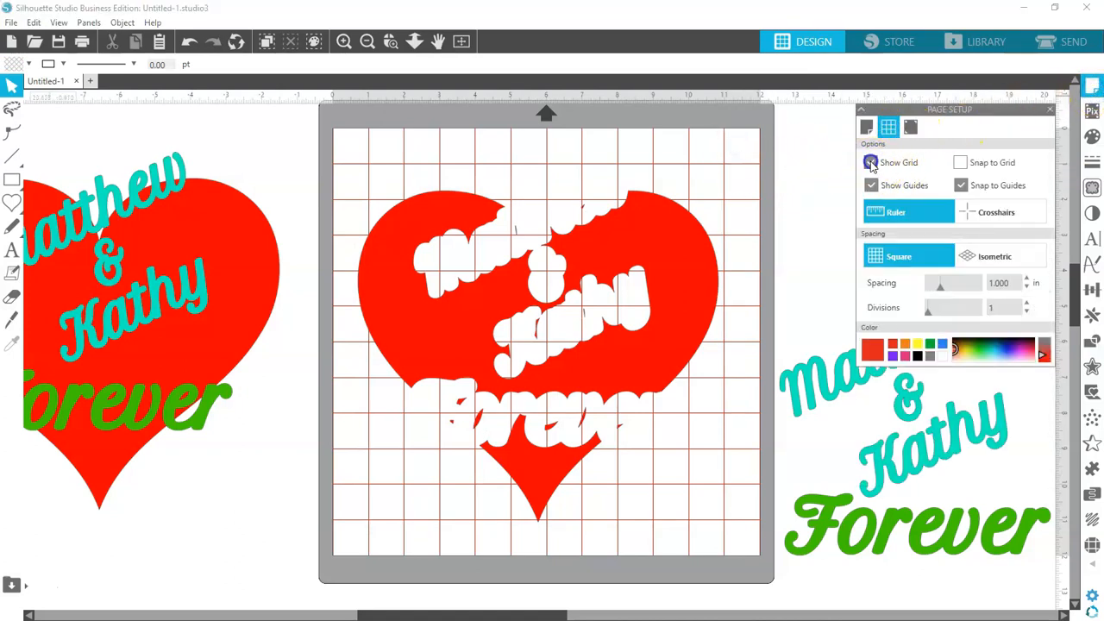
left_click(1049, 111)
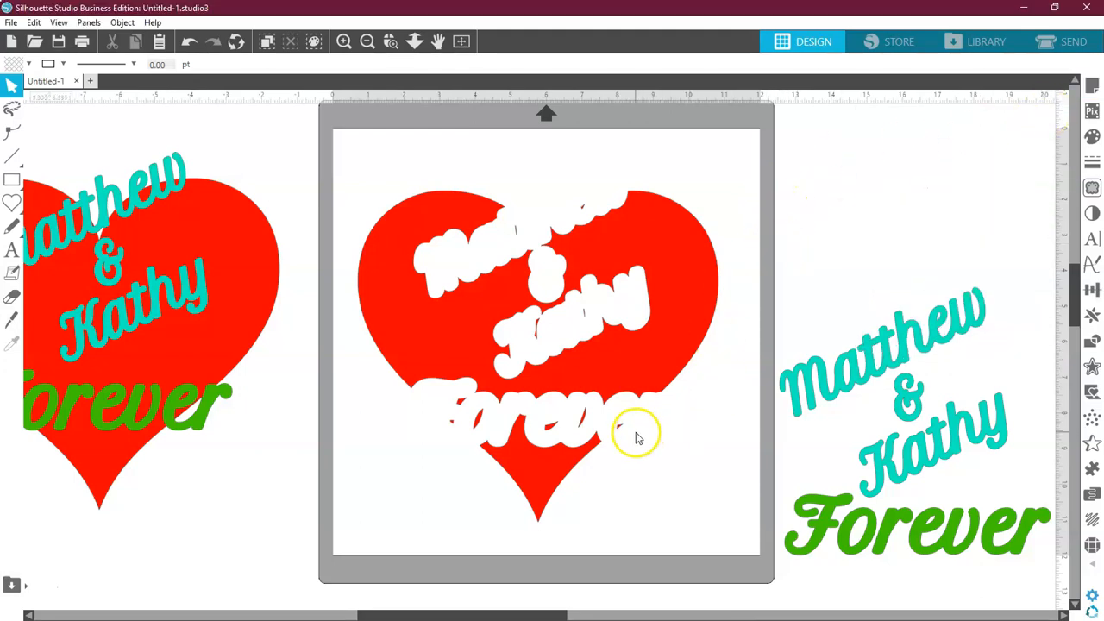
- Try the green "Forever" in its cutout on the heart and return it beside the mat
left_click_drag(869, 544, 488, 429)
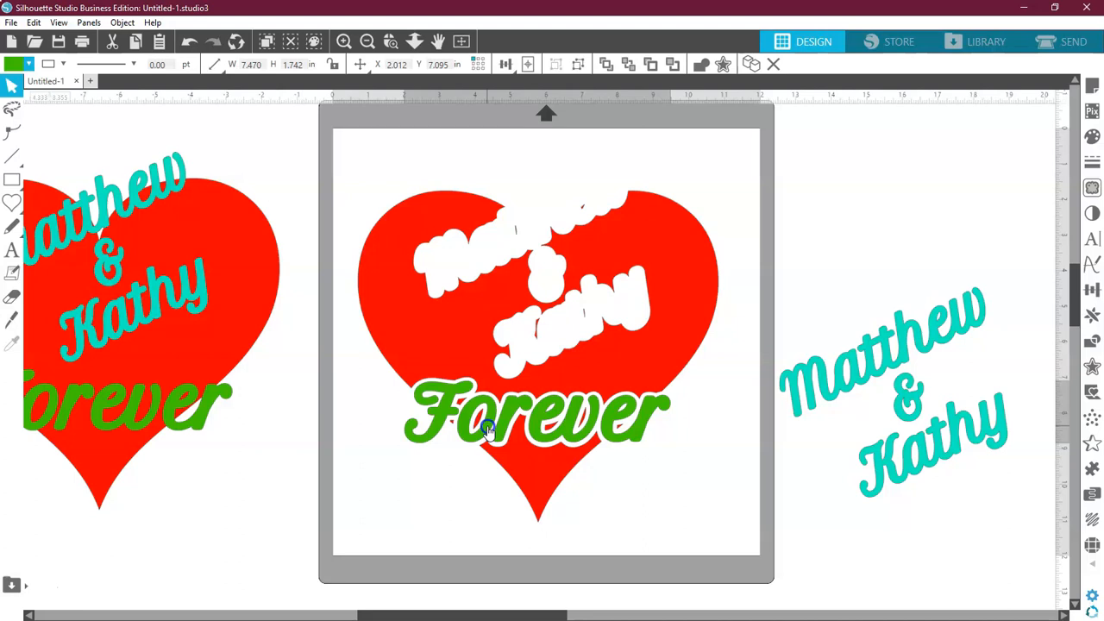
left_click_drag(487, 429, 832, 518)
left_click(613, 477)
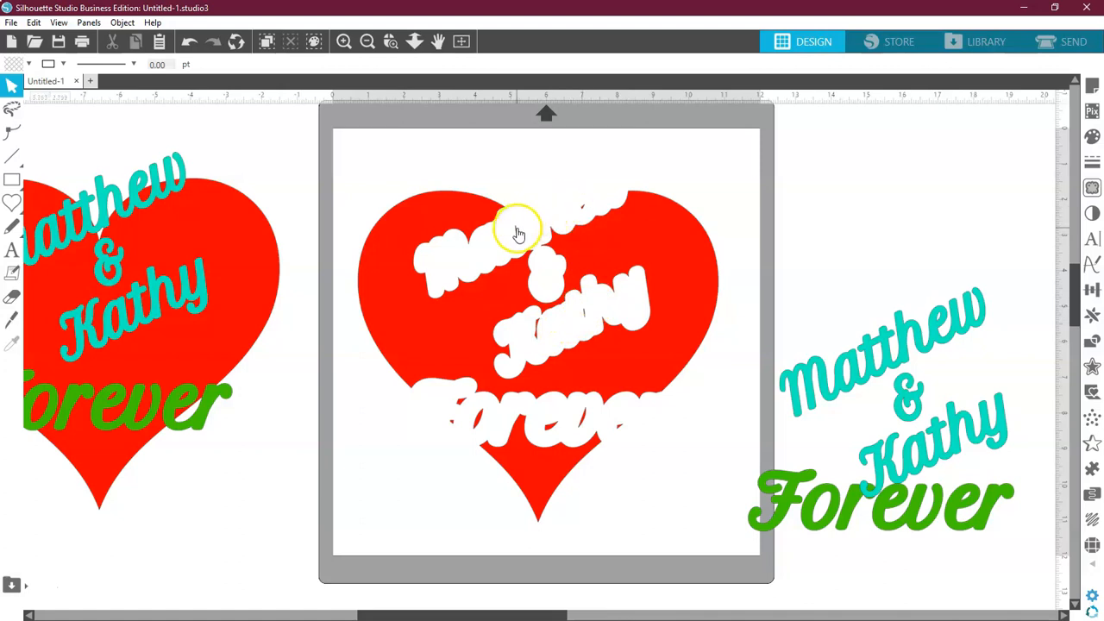
- Move the teal names group higher beside the mat and pull leftover red slivers out of the "Forever" cutout to the mat's lower-left area
left_click_drag(850, 382, 875, 263)
left_click(543, 349)
left_click(587, 315)
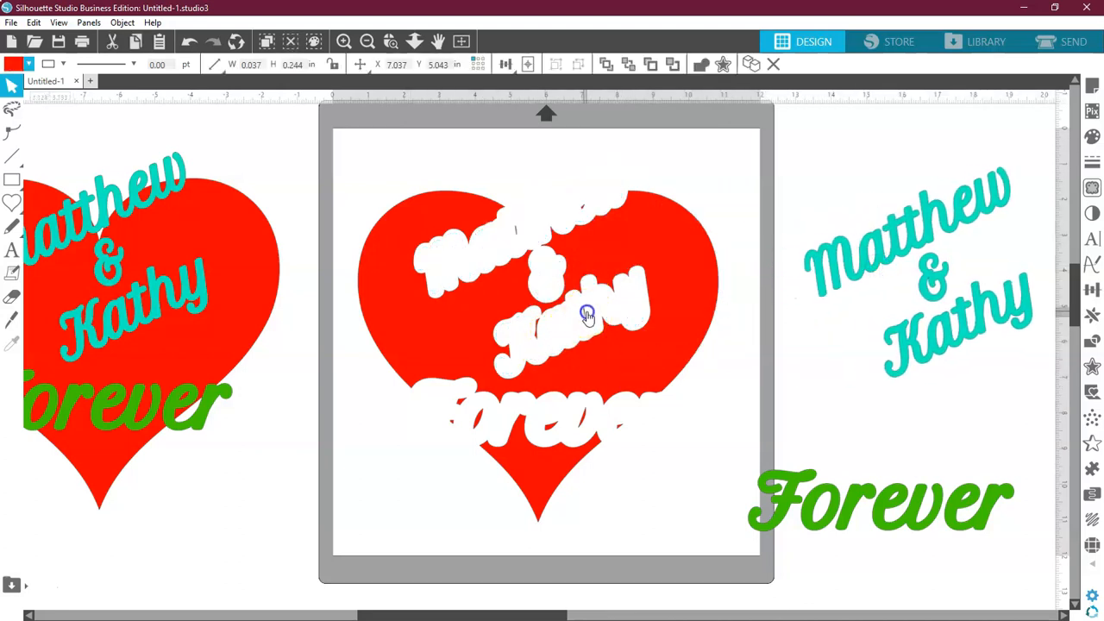
left_click_drag(373, 472, 367, 485)
left_click_drag(451, 421, 377, 496)
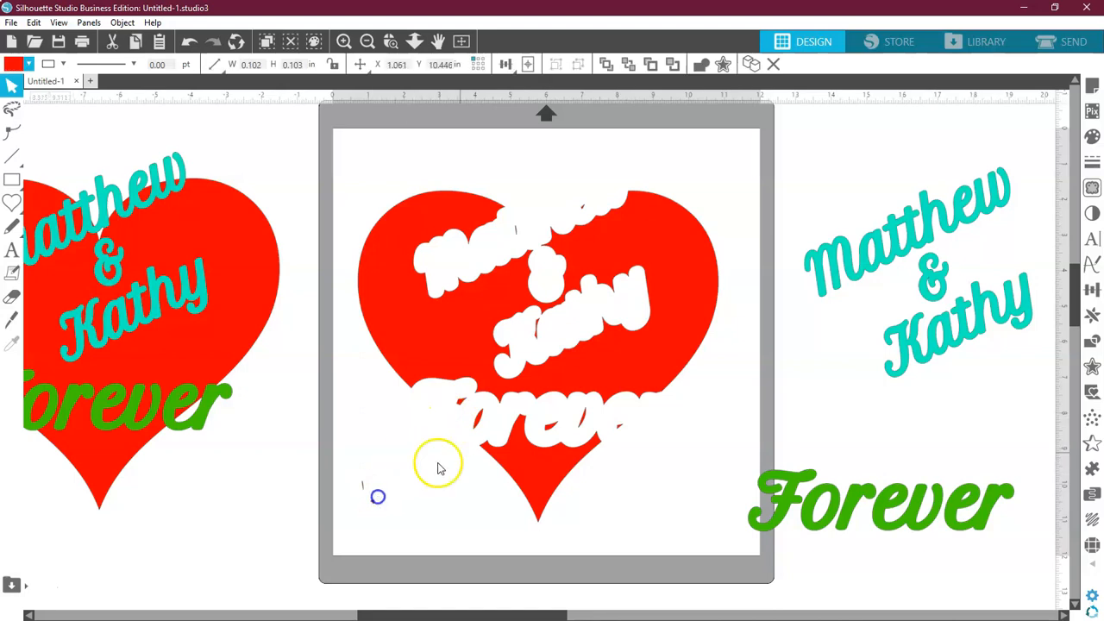
left_click_drag(480, 421, 370, 491)
left_click(451, 402)
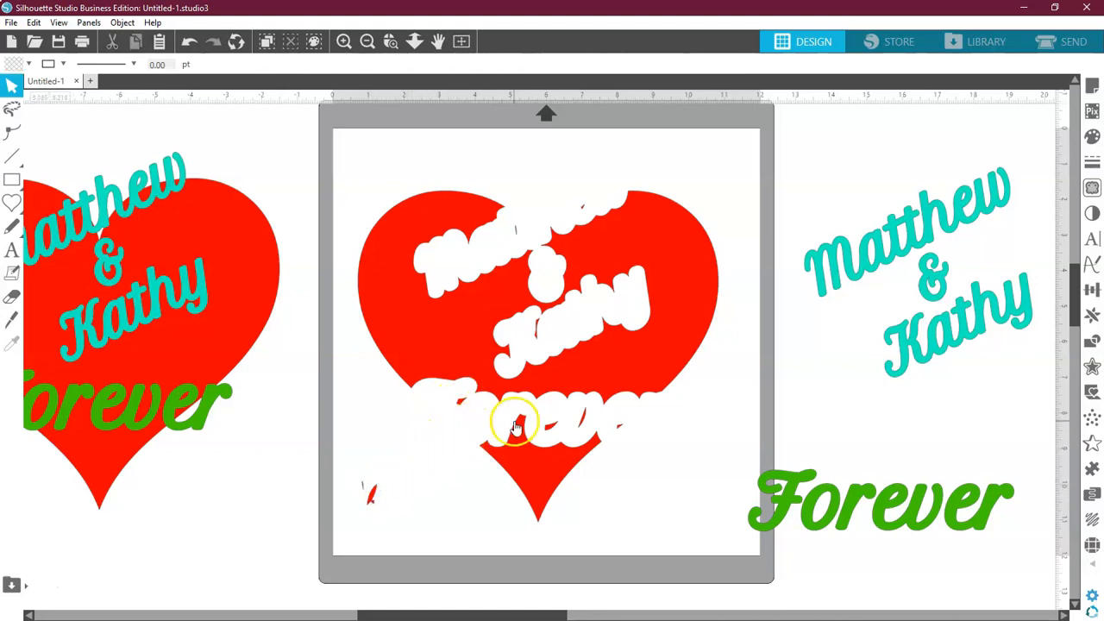
left_click_drag(463, 409, 367, 491)
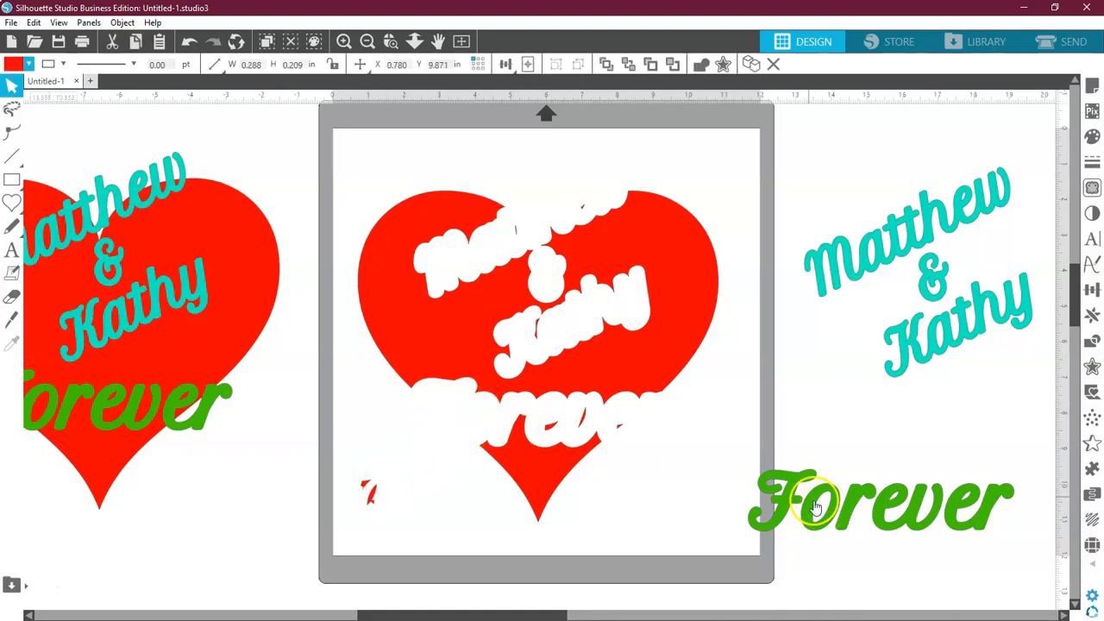
- Try the green "Forever" in its cutout, and undo its placement and the preceding sliver move
left_click(552, 428)
left_click_drag(768, 517, 431, 423)
left_click(432, 423)
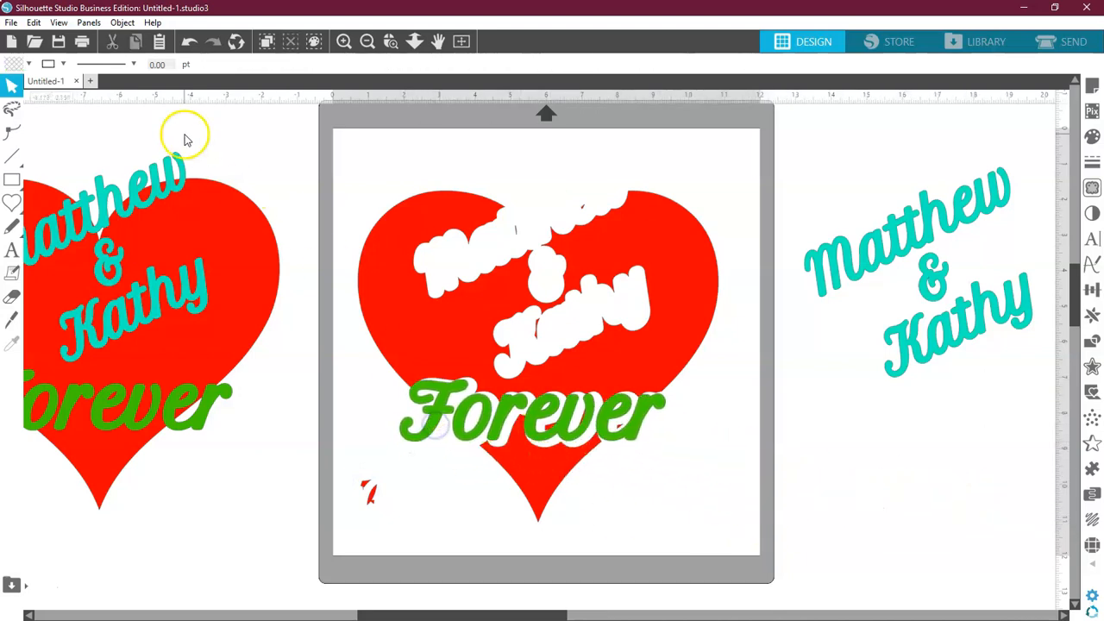
left_click(186, 41)
left_click(185, 41)
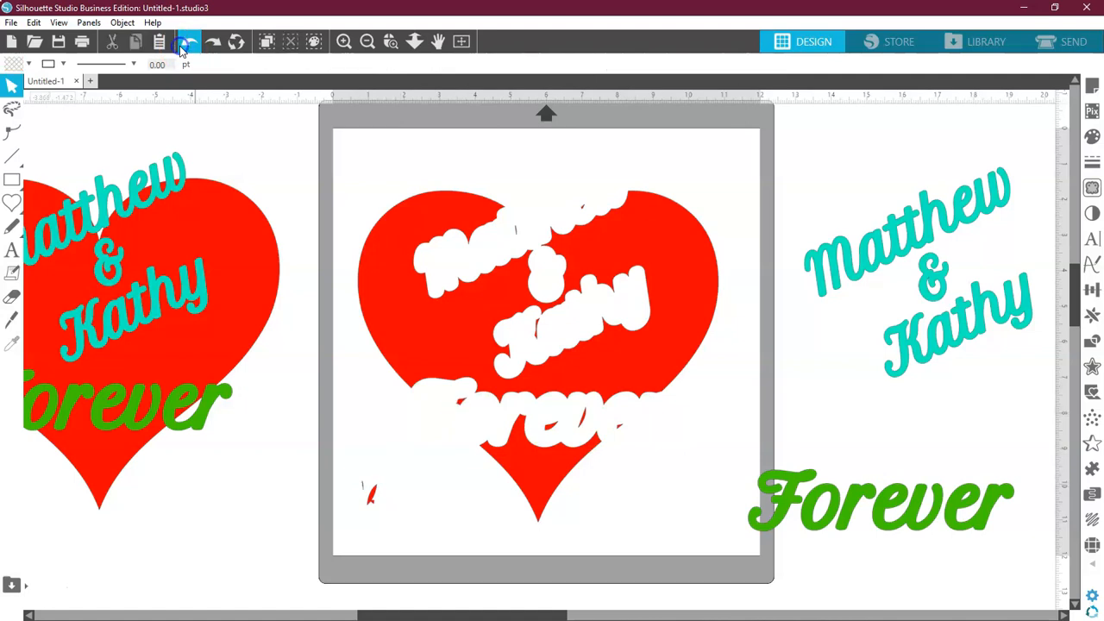
- Move the green "Forever" farther off the mat and gather the remaining red slivers from its cutout in the mat's lower-left area
left_click_drag(785, 519, 853, 484)
left_click_drag(619, 425, 331, 483)
left_click_drag(480, 417, 363, 480)
left_click_drag(465, 399, 357, 483)
left_click_drag(564, 430, 382, 463)
left_click_drag(587, 423, 336, 489)
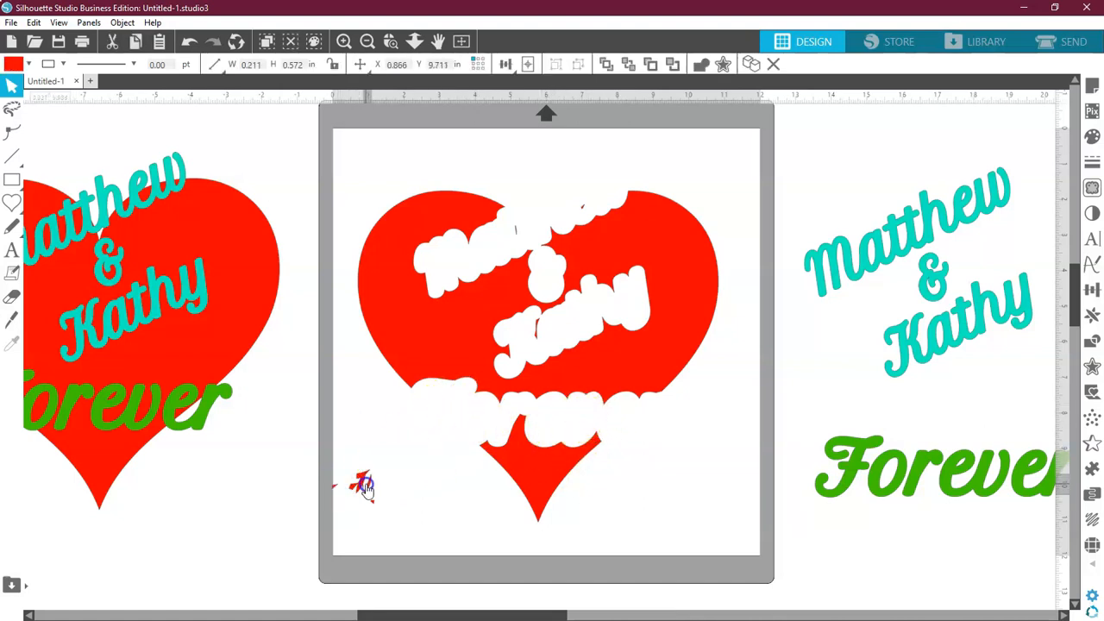
- Move the leftover red slivers out of the two name cutouts to the other gathered slivers
left_click_drag(525, 347, 368, 484)
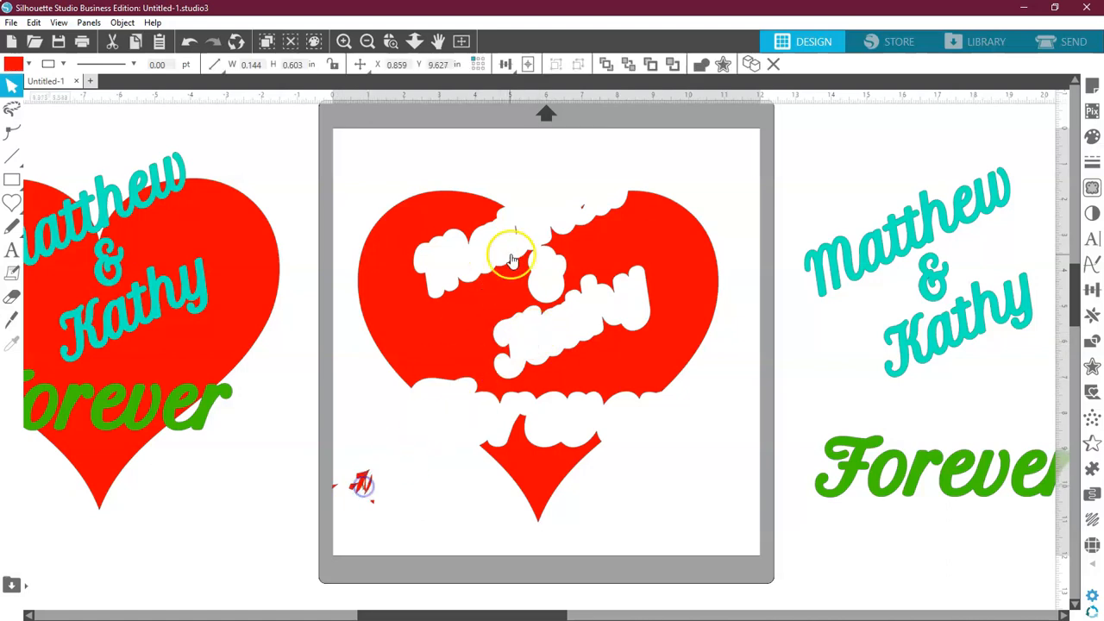
left_click_drag(512, 232, 367, 467)
left_click_drag(591, 204, 418, 399)
left_click_drag(379, 483, 379, 481)
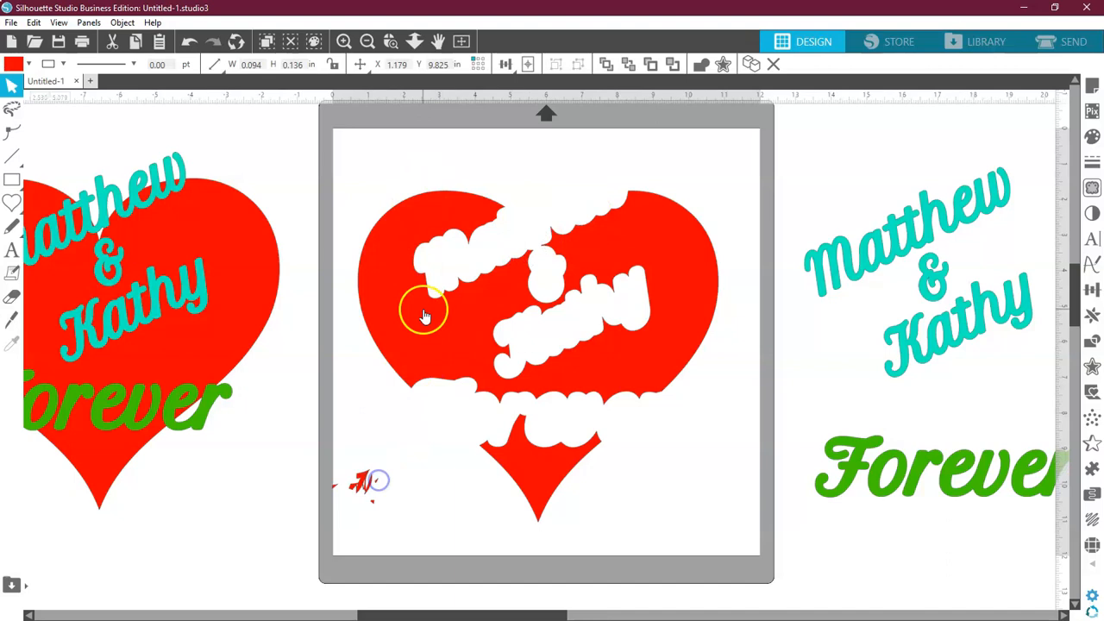
- Delete the gathered red slivers and the grouped design copy beside the mat
left_click(428, 455)
left_click_drag(309, 446, 429, 551)
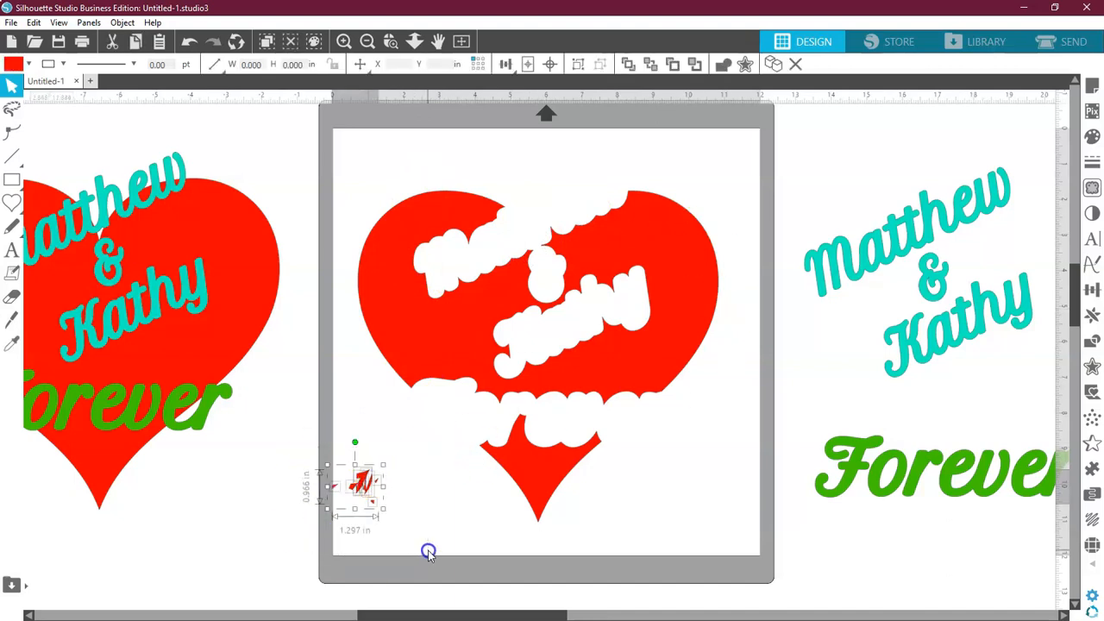
key("Delete")
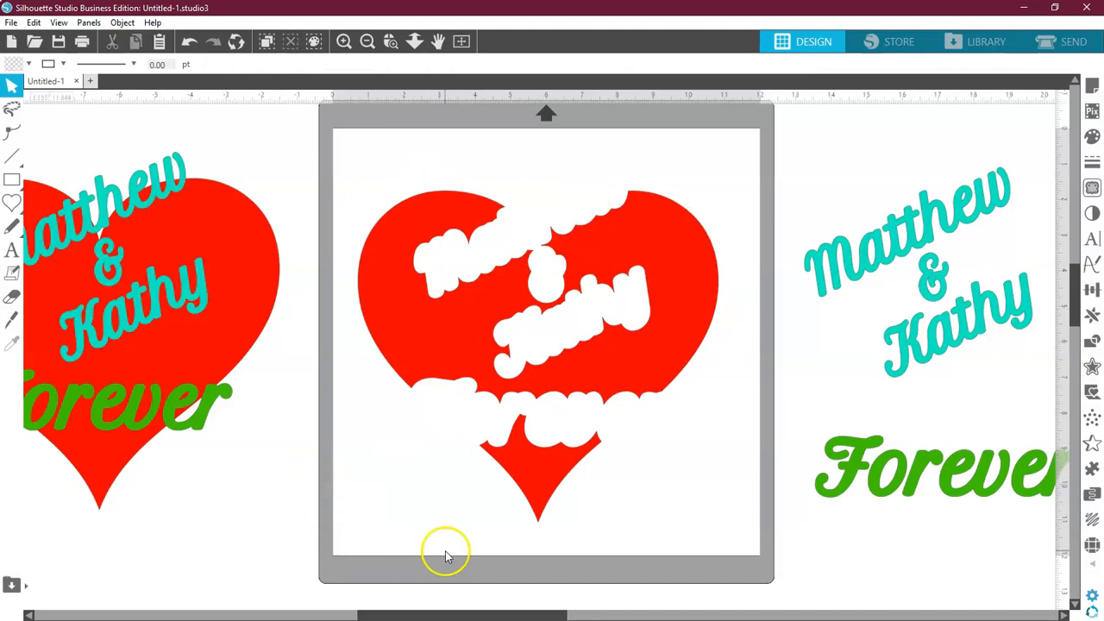
left_click(156, 384)
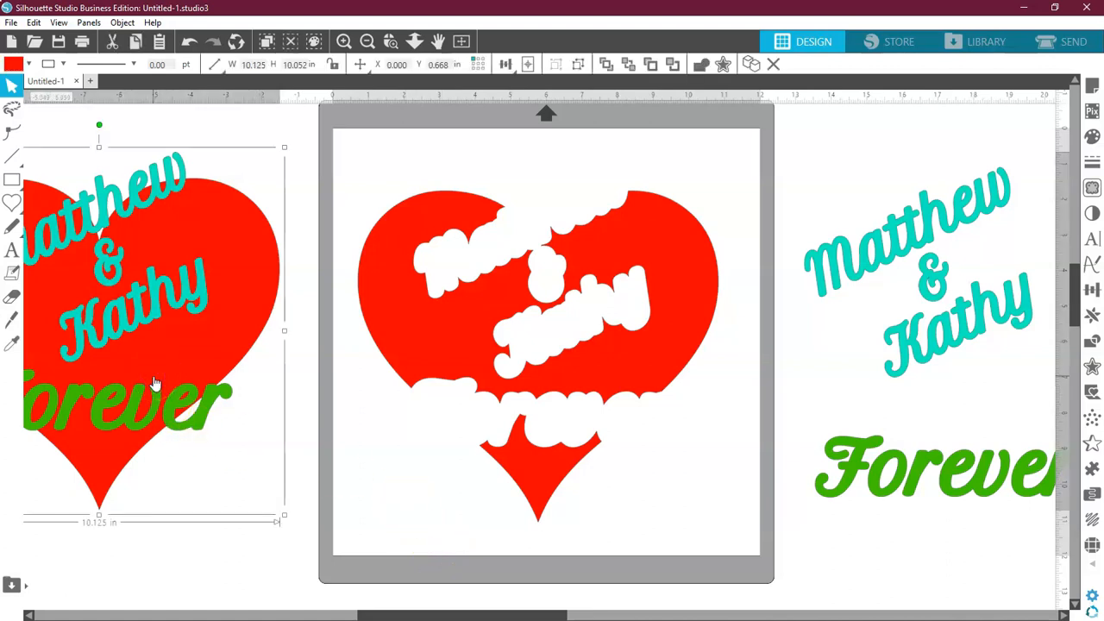
key("Delete")
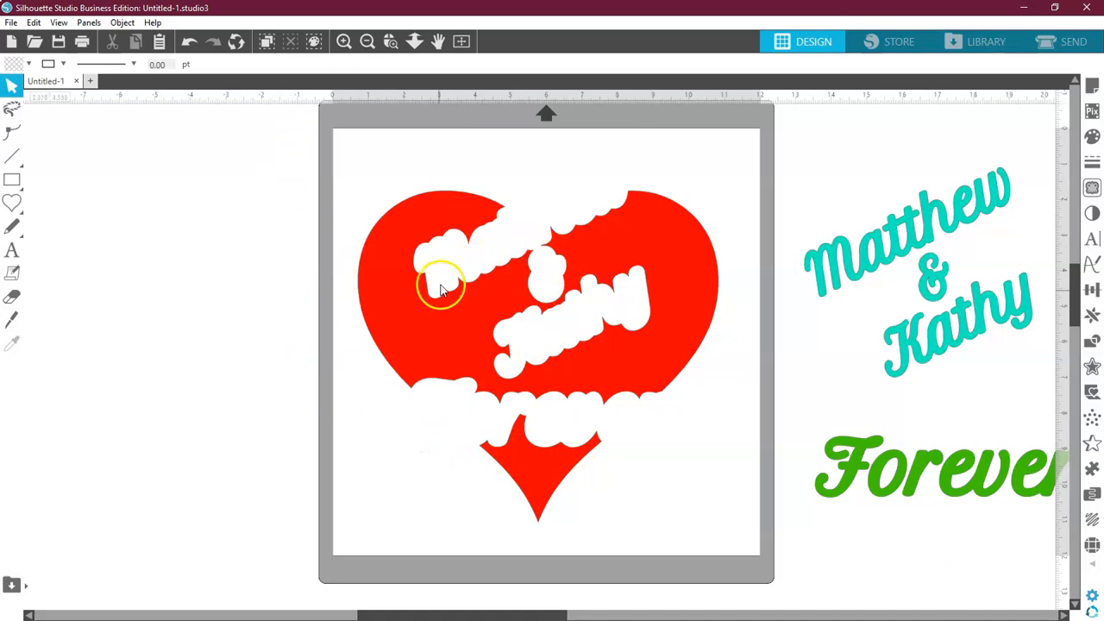
- Try moving the heart's lower tip on its own, and undo the move
left_click_drag(549, 497, 527, 523)
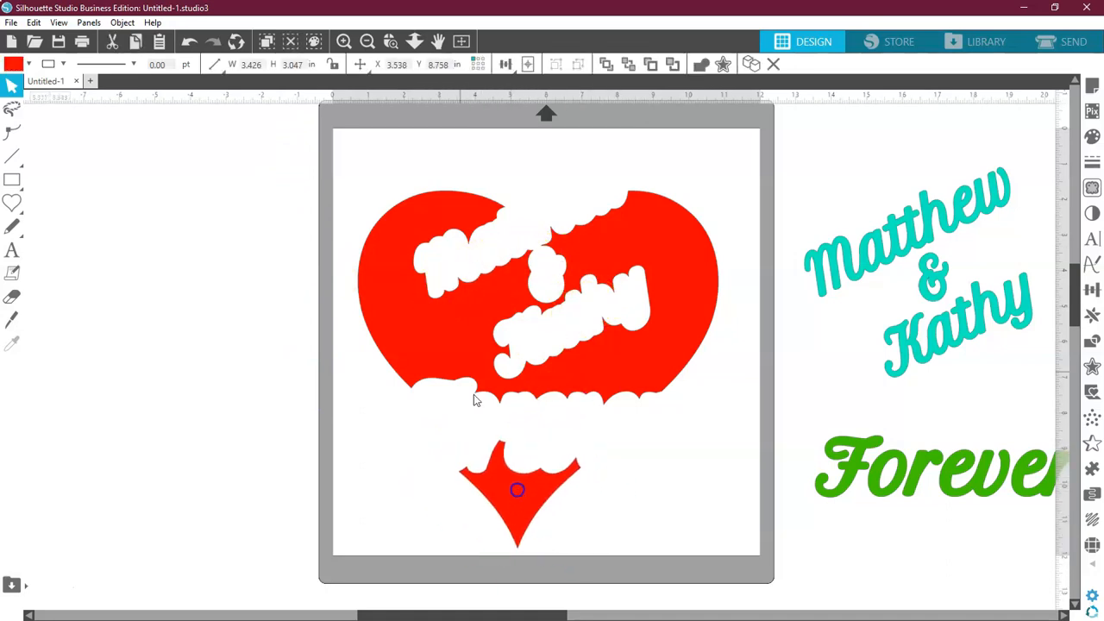
left_click(190, 41)
left_click(190, 42)
- Group the heart's upper part with its lower tip
left_click_drag(315, 302, 658, 550)
right_click(548, 492)
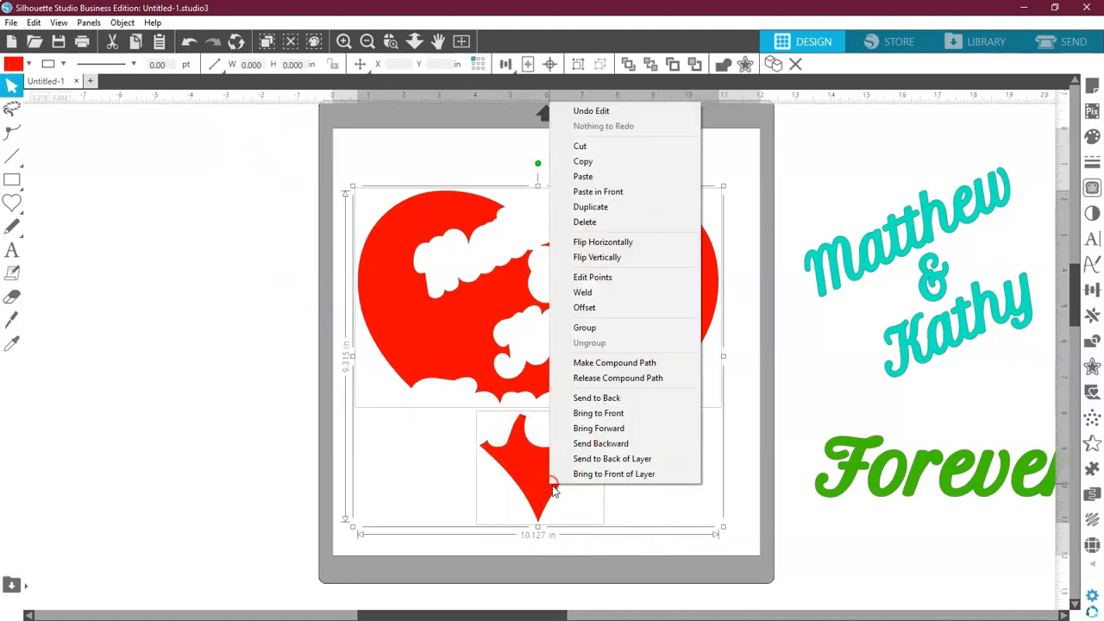
left_click(594, 328)
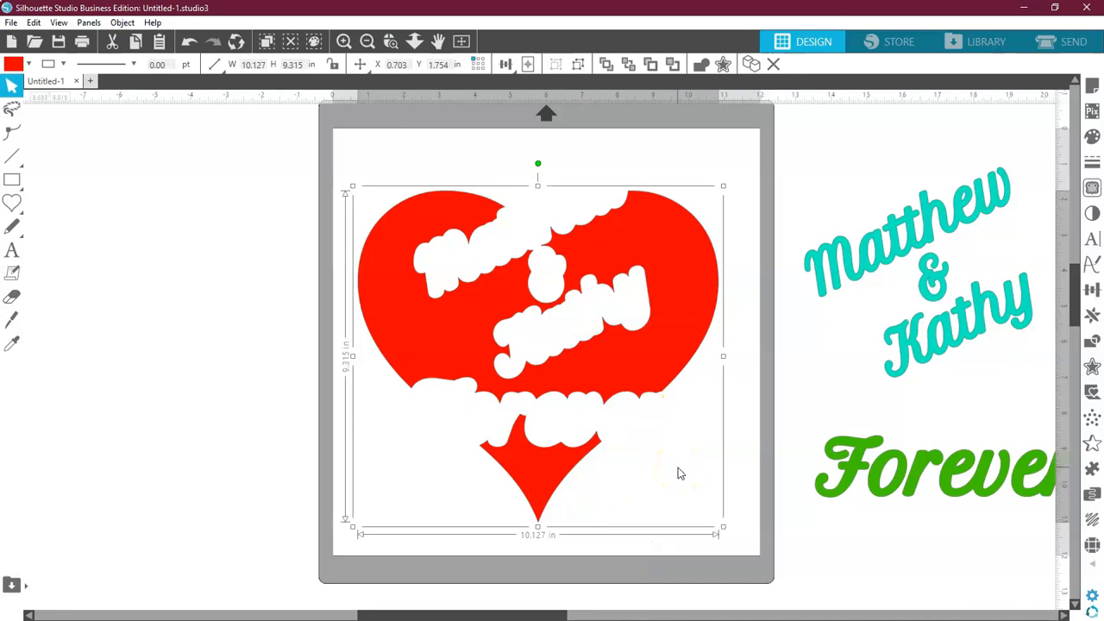
- Move "Forever" directly below the names group, and set the fill and line colour of both to black
left_click_drag(978, 493, 902, 436)
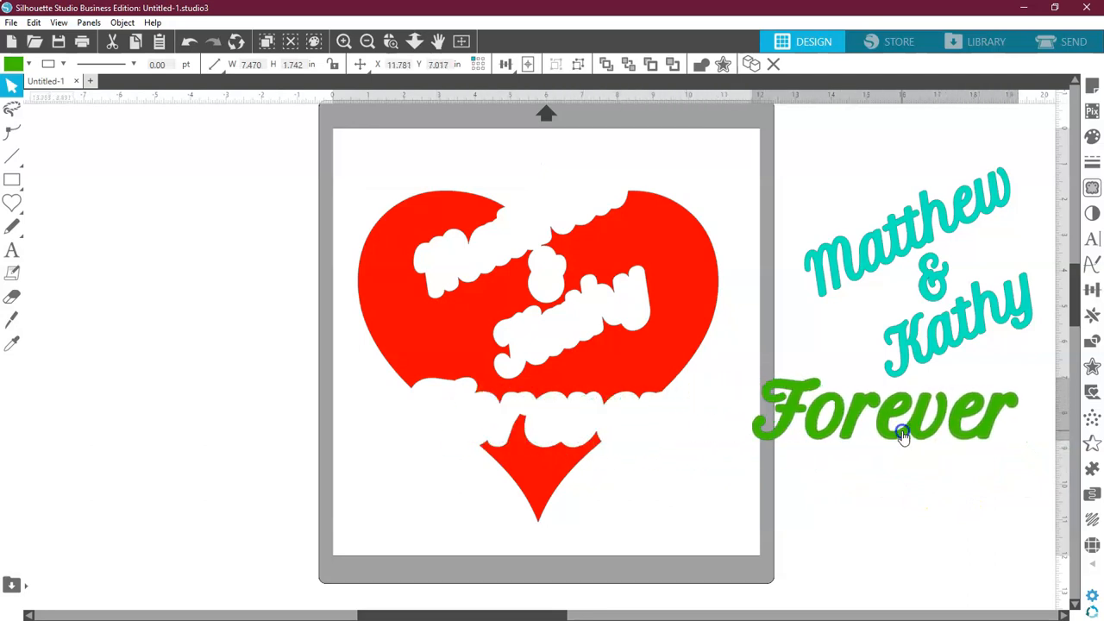
left_click(896, 335, "shift")
left_click(28, 63)
left_click(97, 92)
left_click(63, 64)
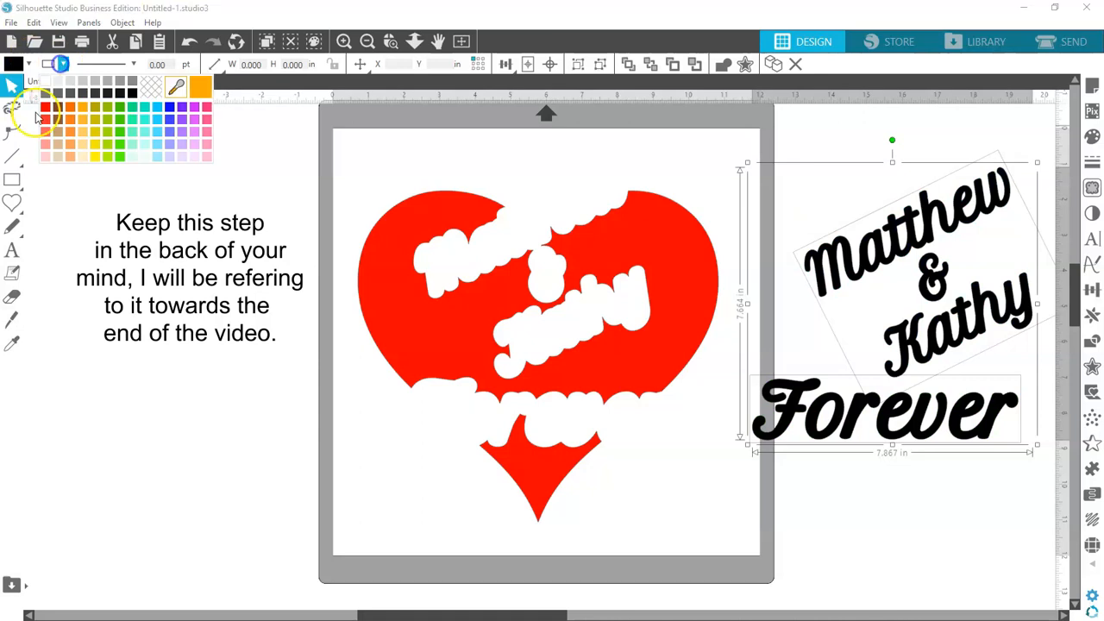
left_click(134, 95)
- Set the line colour of the grouped heart to red
left_click(379, 254)
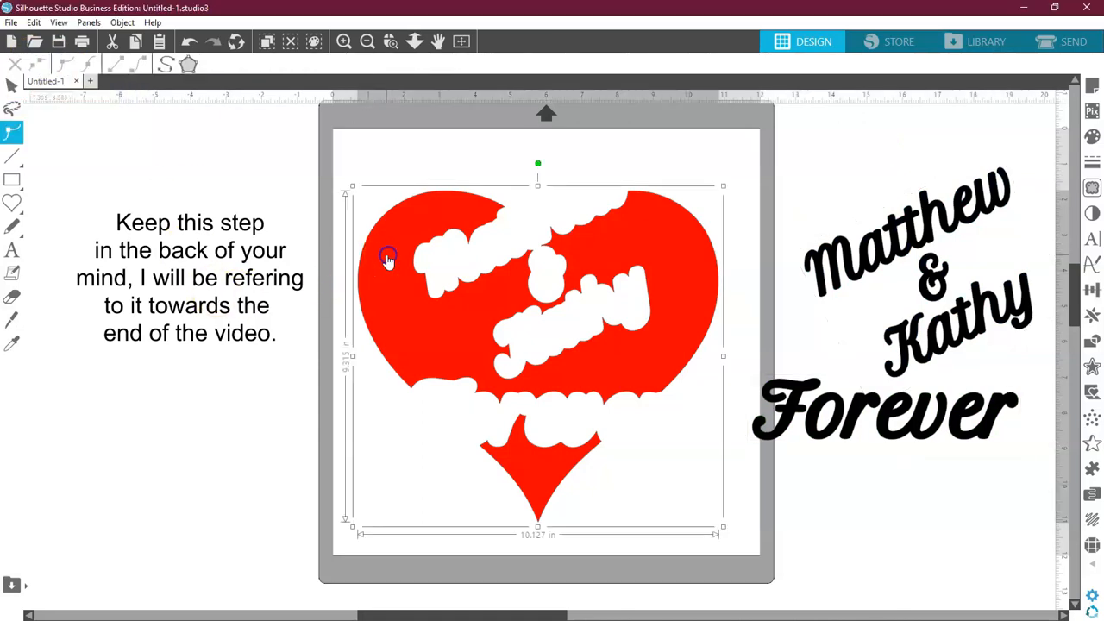
left_click(11, 84)
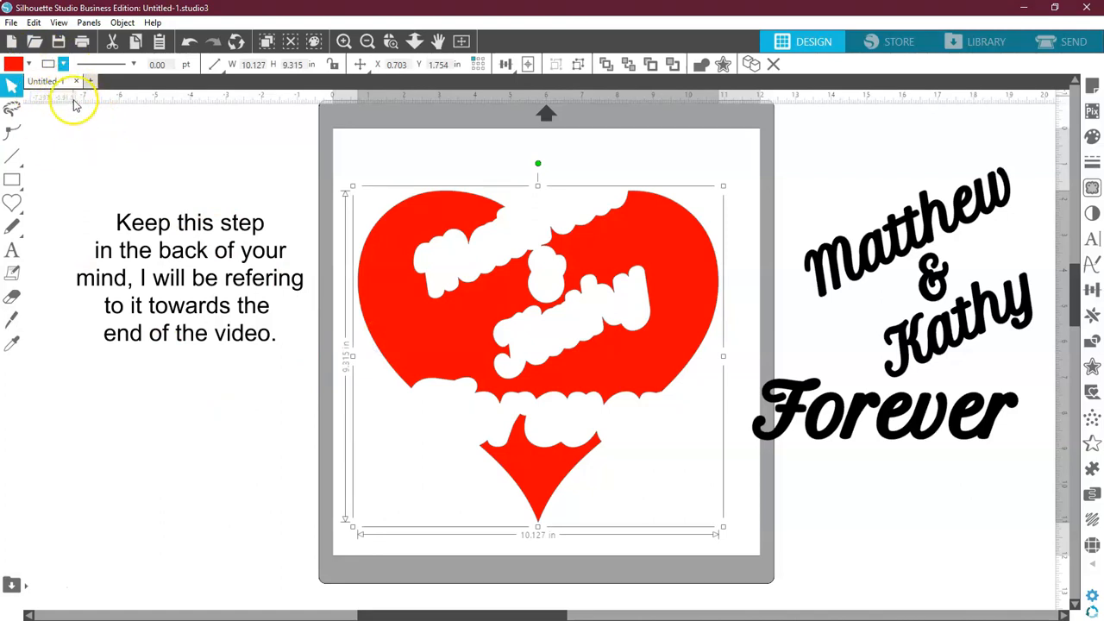
left_click(65, 66)
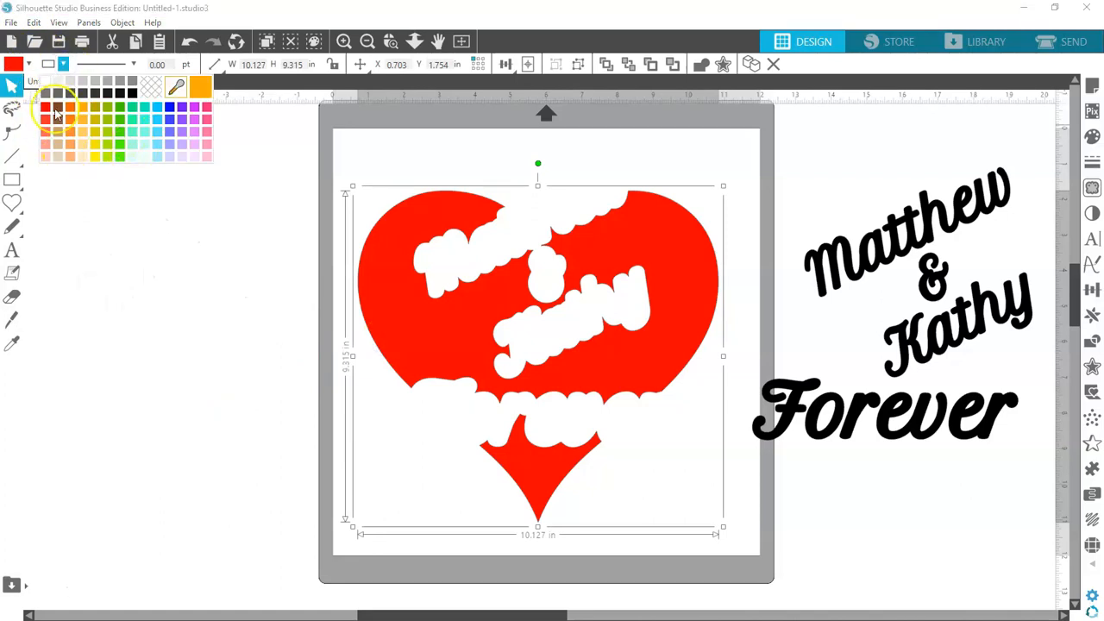
left_click(38, 105)
- Place the black "Forever" and the black names group into their cutouts on the heart
left_click_drag(854, 436, 506, 440)
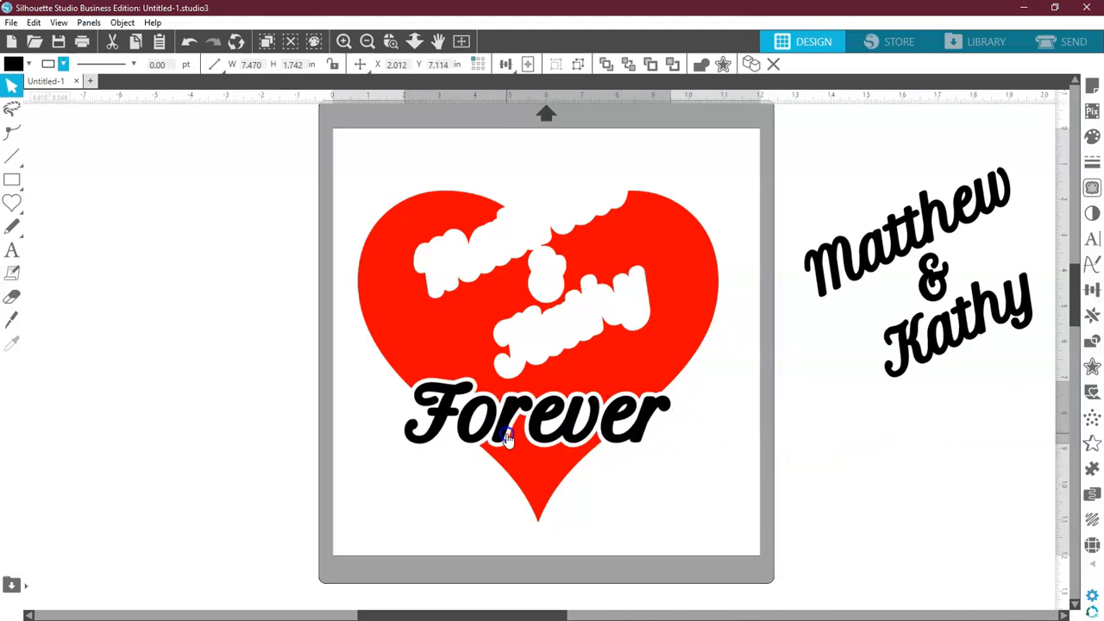
left_click_drag(985, 338, 566, 322)
- Group the heart and all its lettering, and shift the grouped design slightly right and up on the mat
left_click_drag(813, 178, 431, 481)
right_click(555, 412)
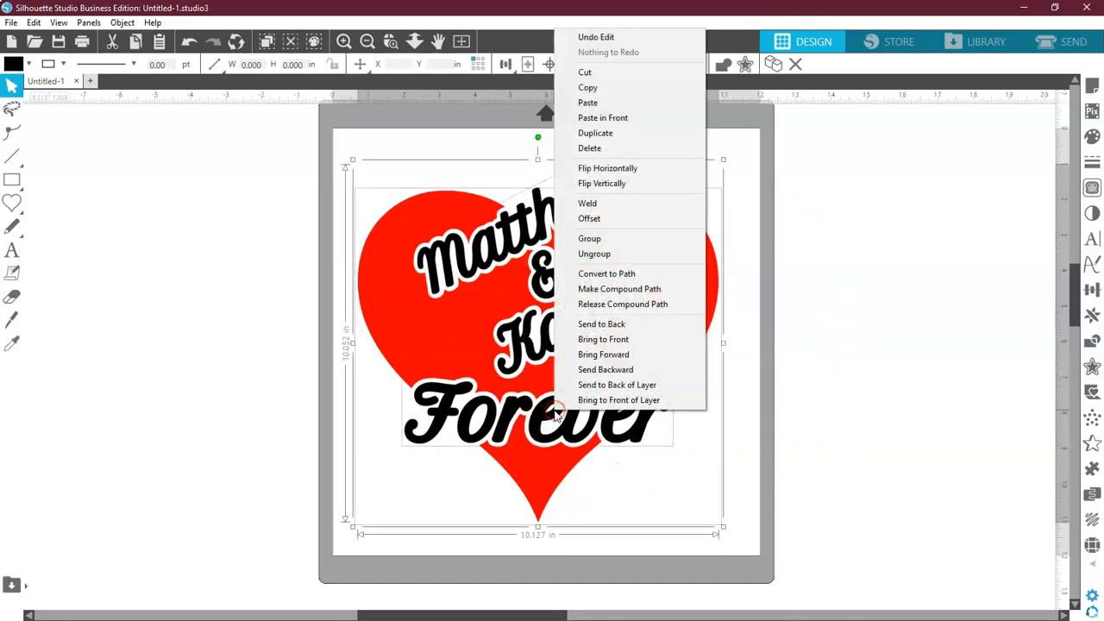
left_click(591, 239)
left_click(865, 305)
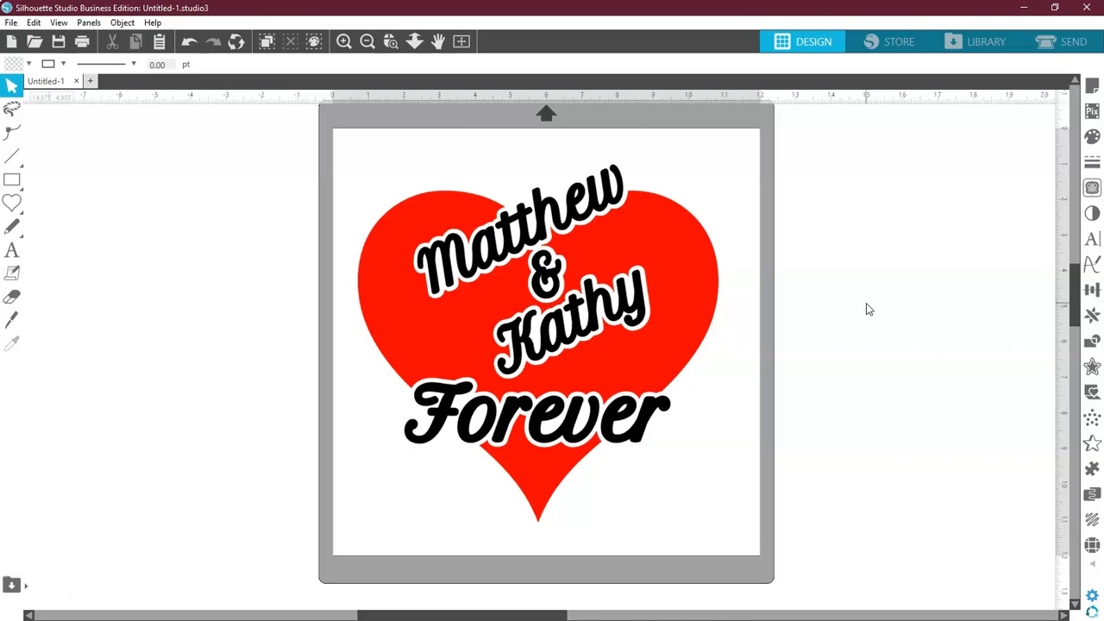
left_click_drag(702, 327, 715, 324)
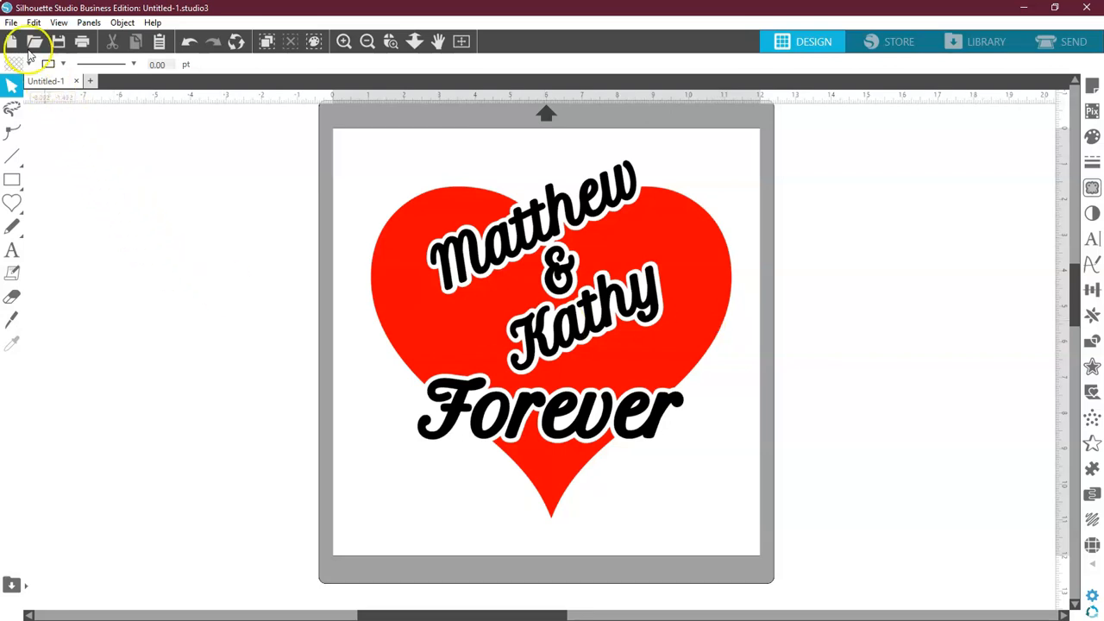
- Save the design to the library's "Heart design" folder as "Heart Design 1", and return to the design workspace
left_click(11, 23)
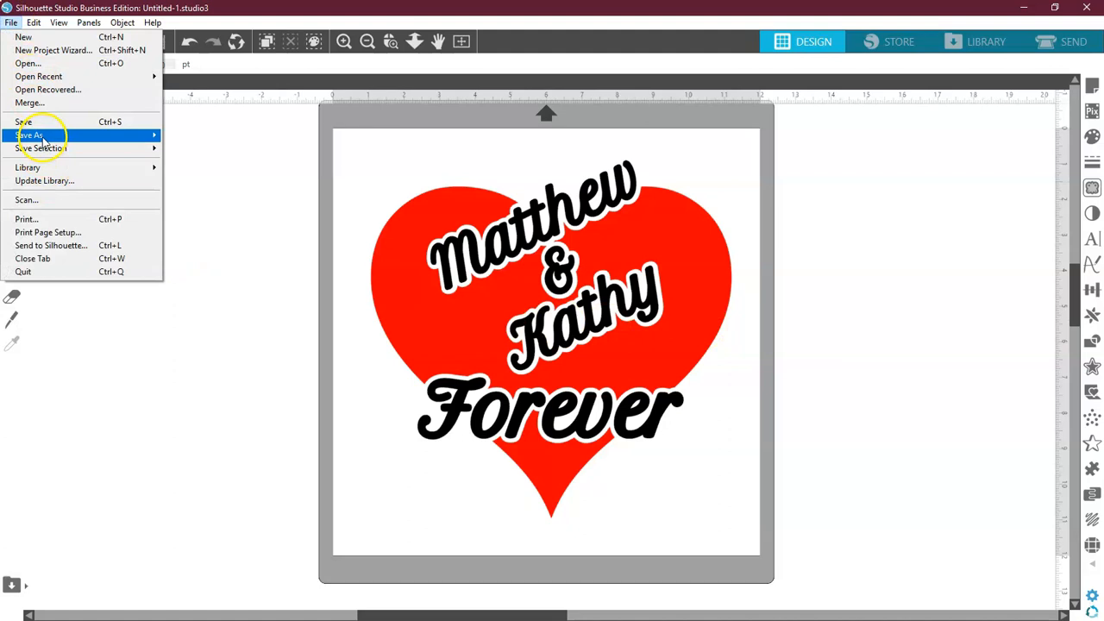
mouse_move(47, 135)
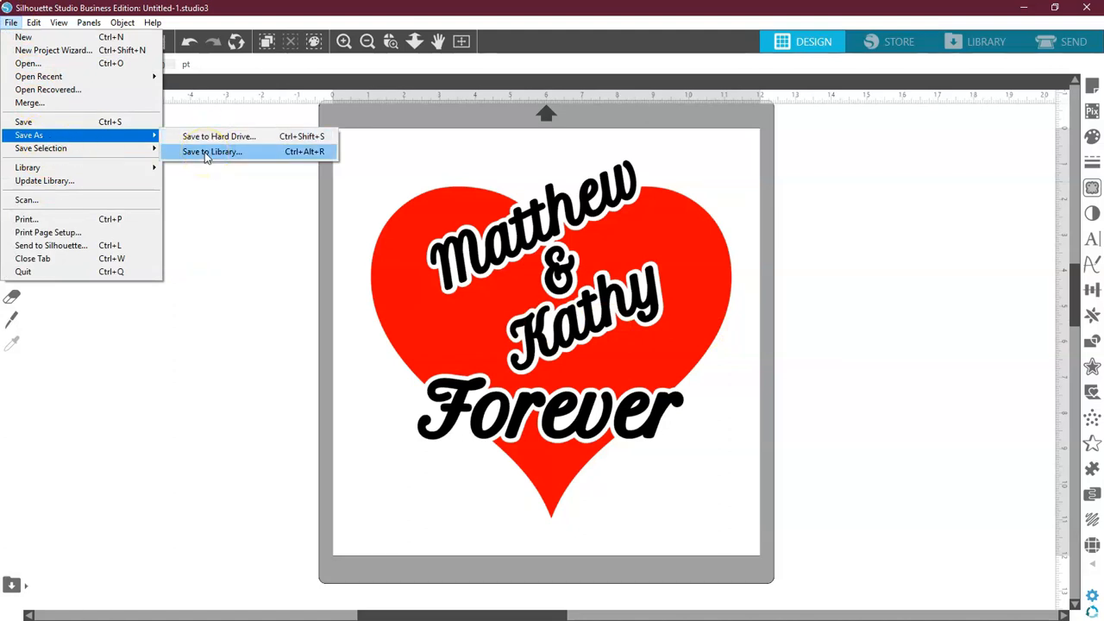
left_click(204, 151)
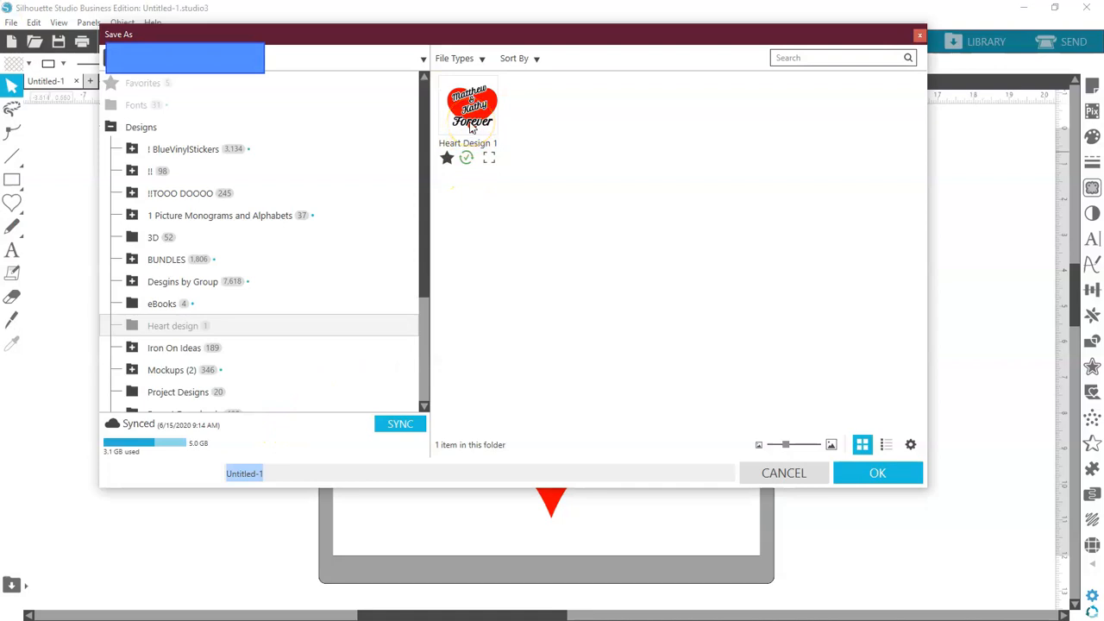
left_click(471, 127)
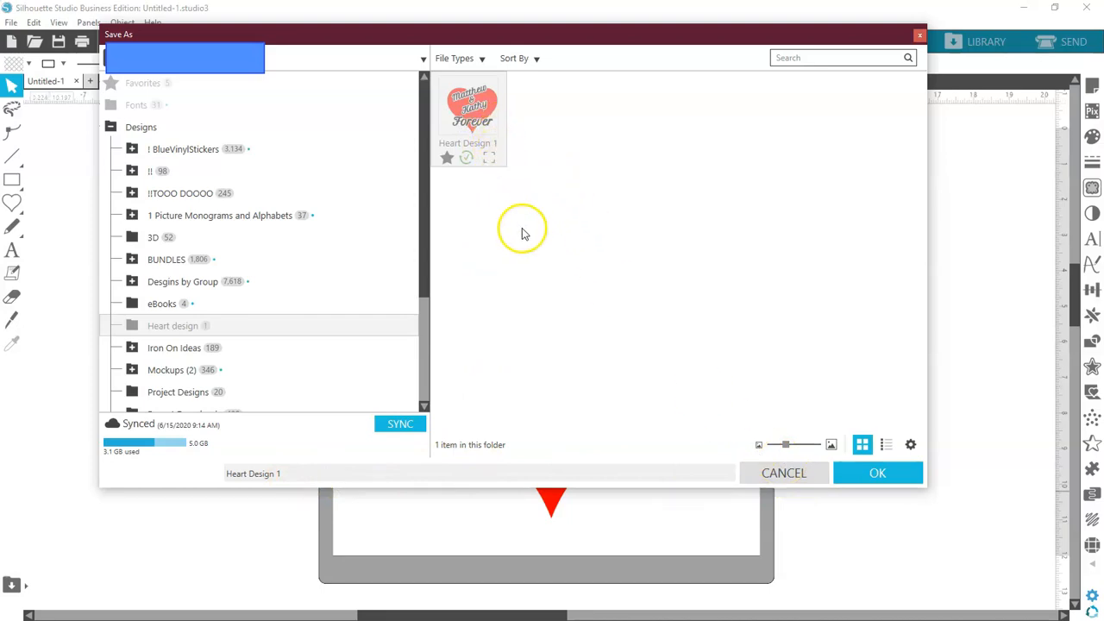
left_click(875, 471)
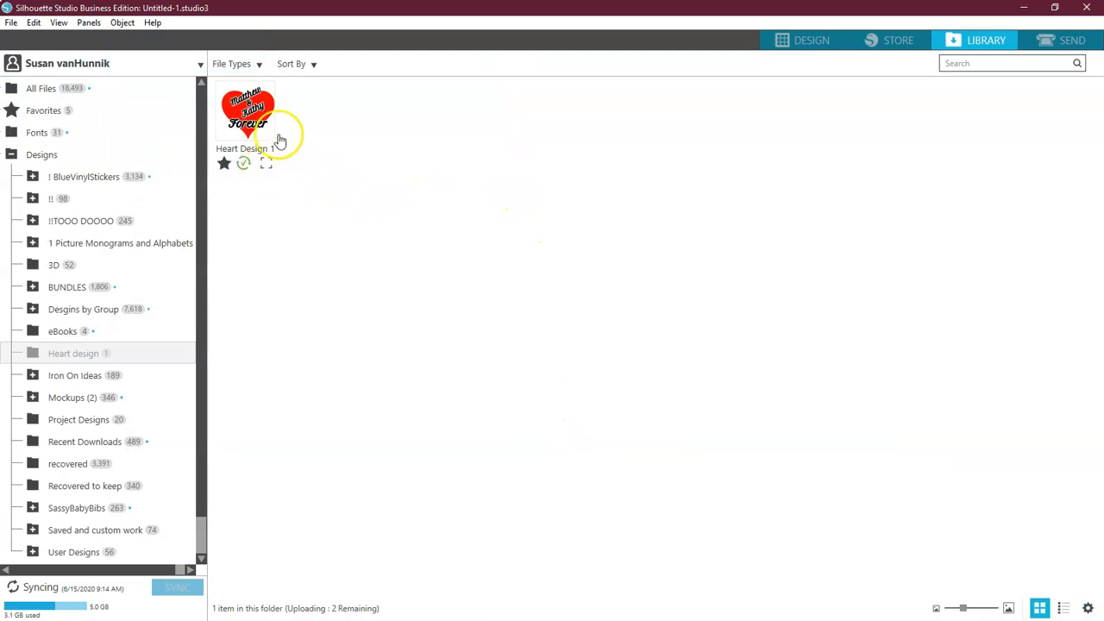
left_click(805, 41)
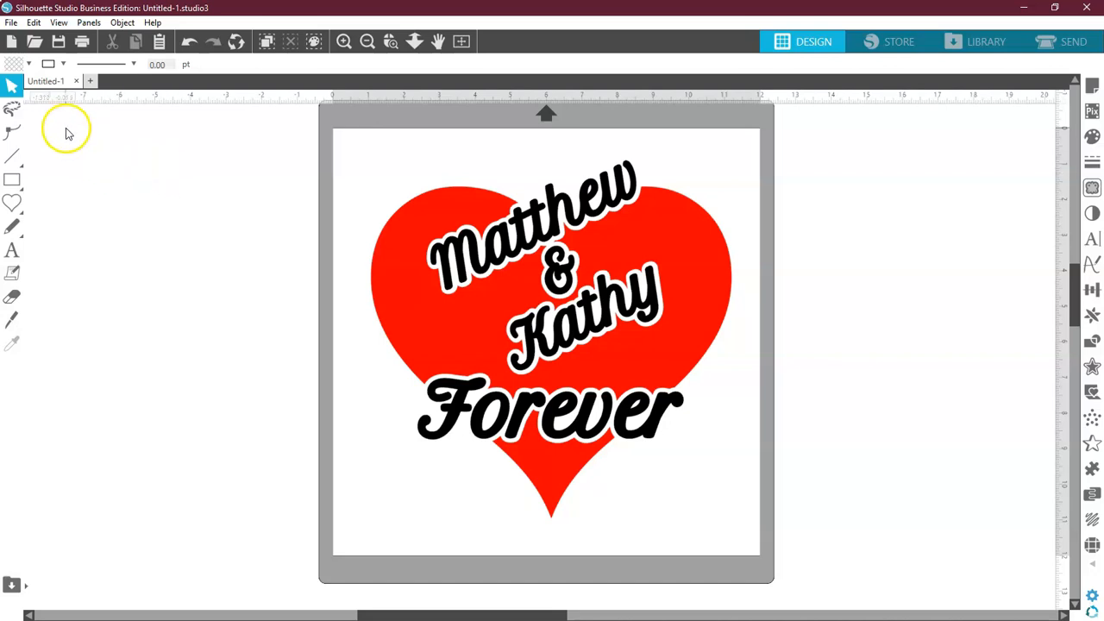
- Save the design to the hard drive as an SVG file named "Heart design"
left_click(11, 24)
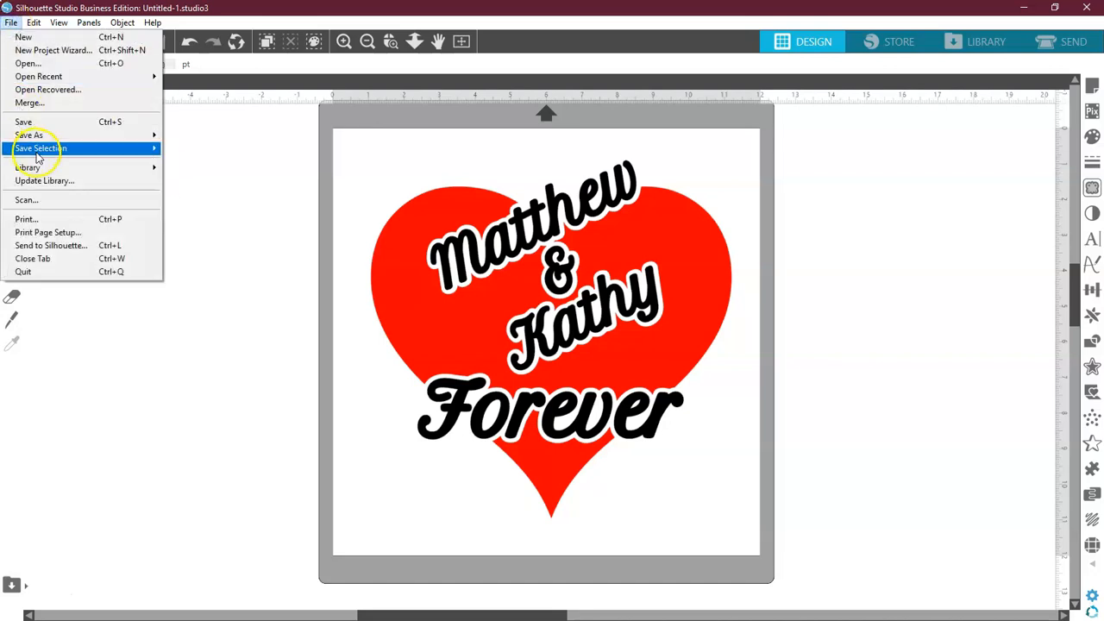
mouse_move(43, 136)
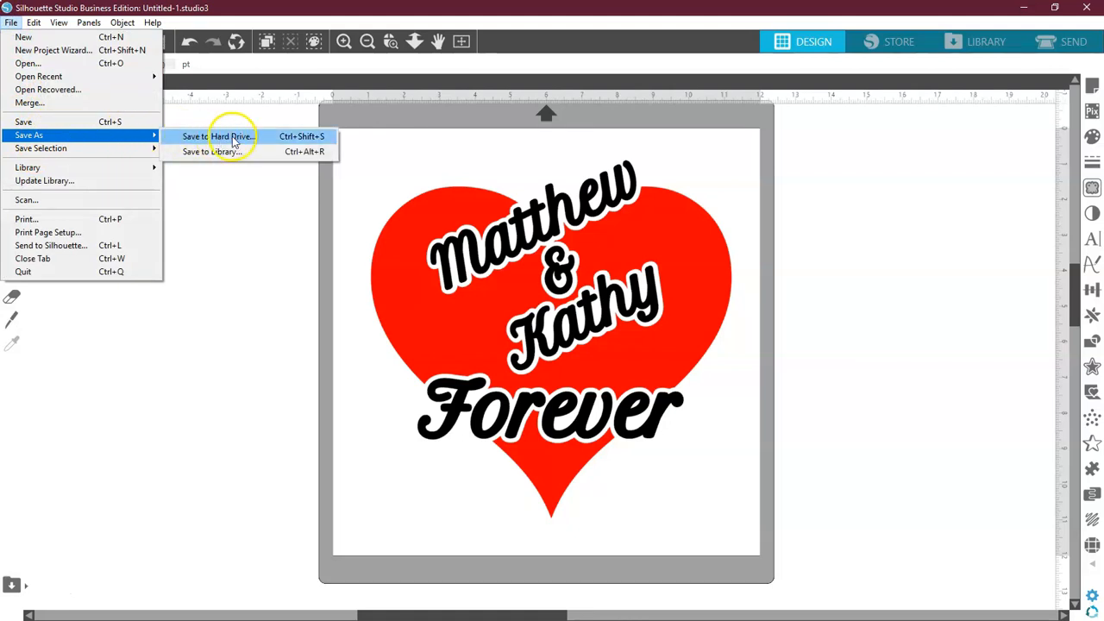
left_click(233, 138)
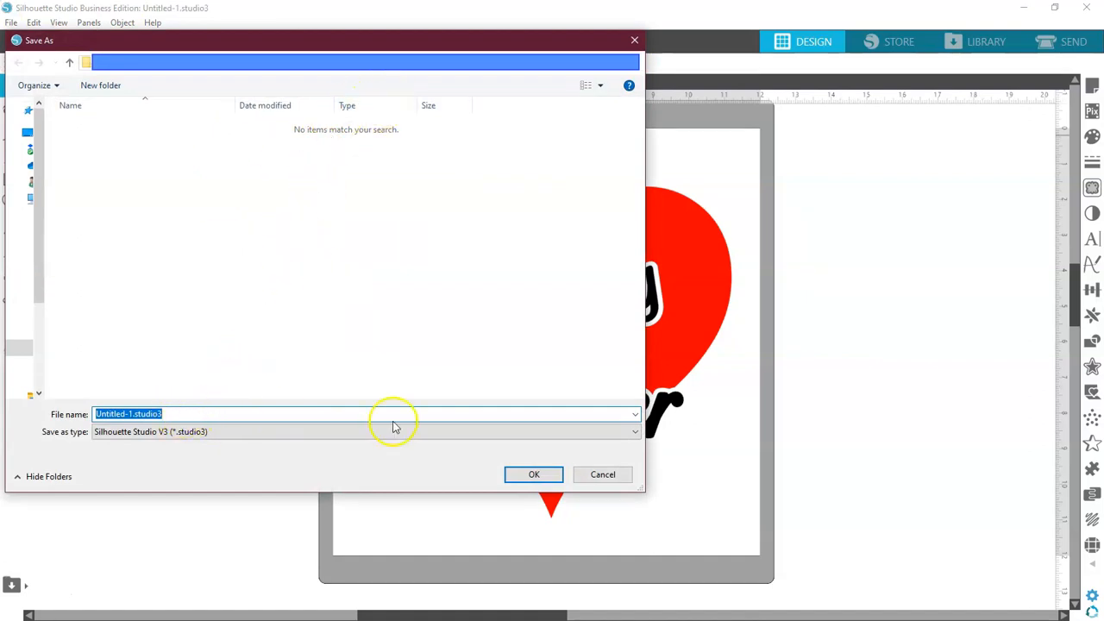
left_click(636, 432)
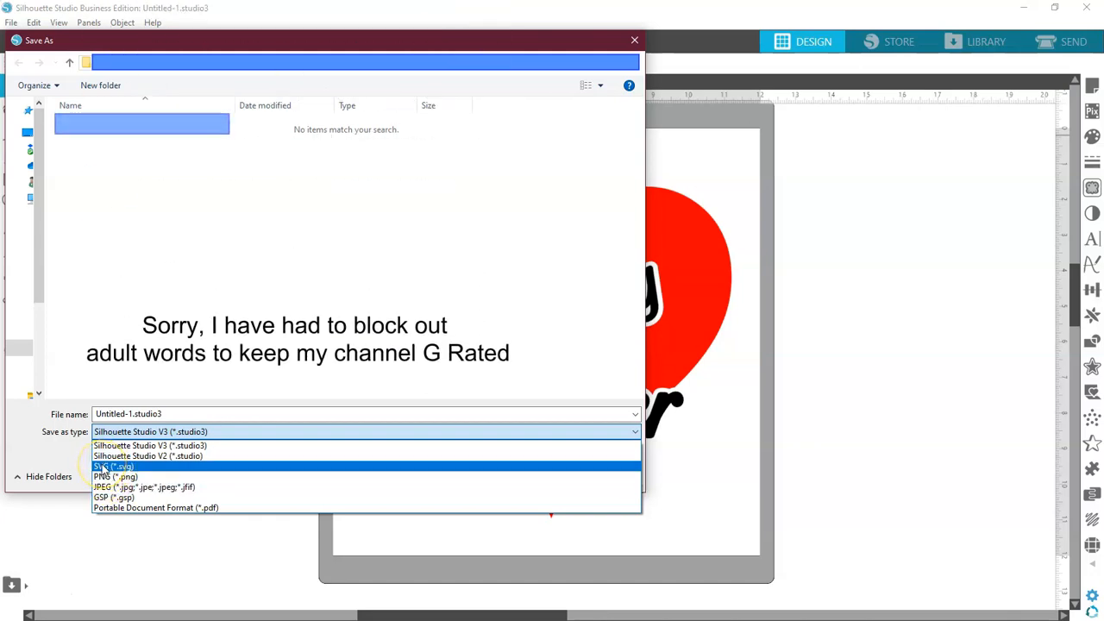
left_click(103, 466)
left_click_drag(175, 415, 55, 416)
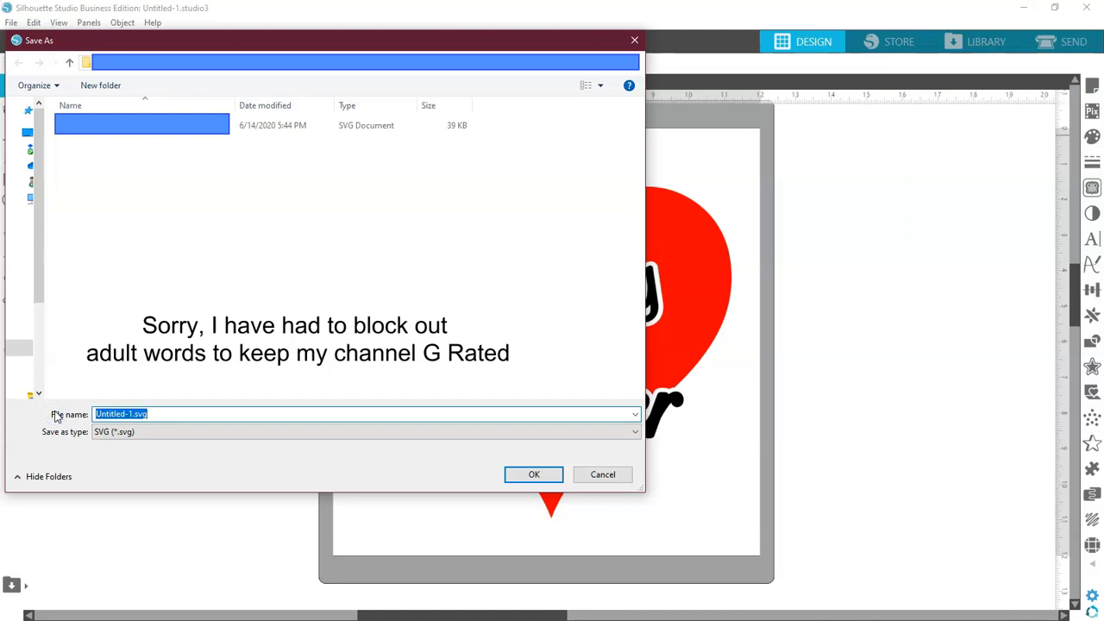
type("Heart")
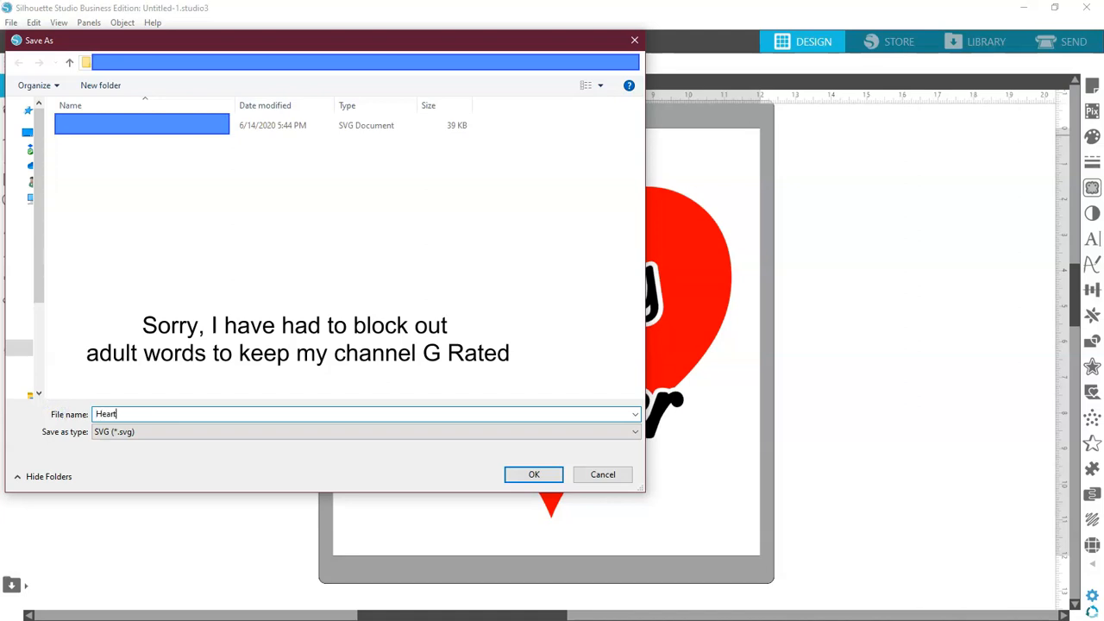
type(" desgi")
type("n")
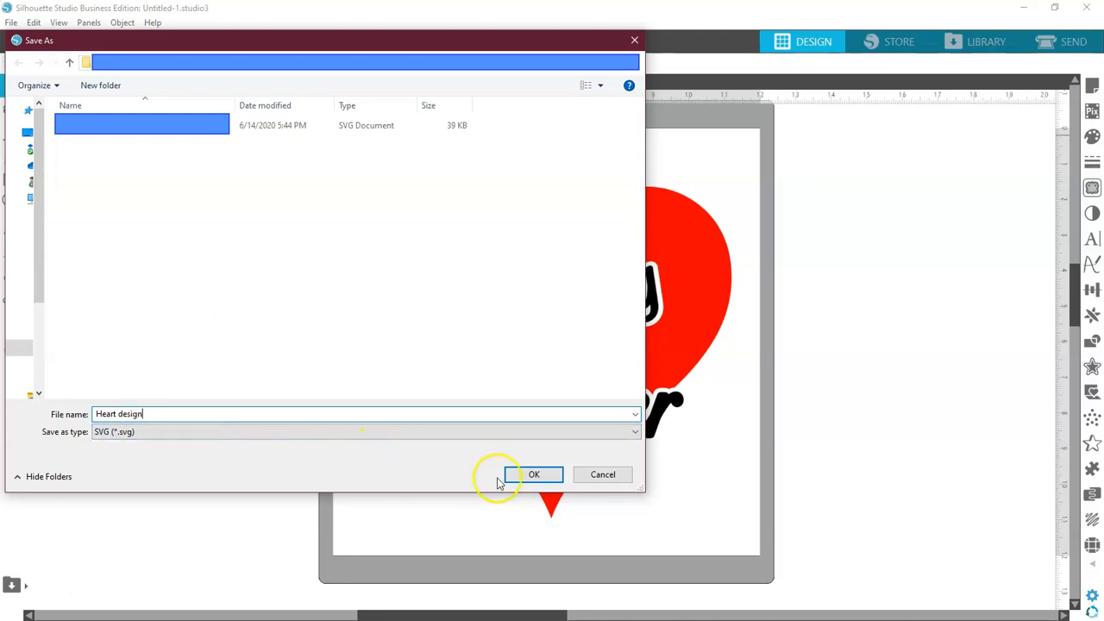
left_click(546, 475)
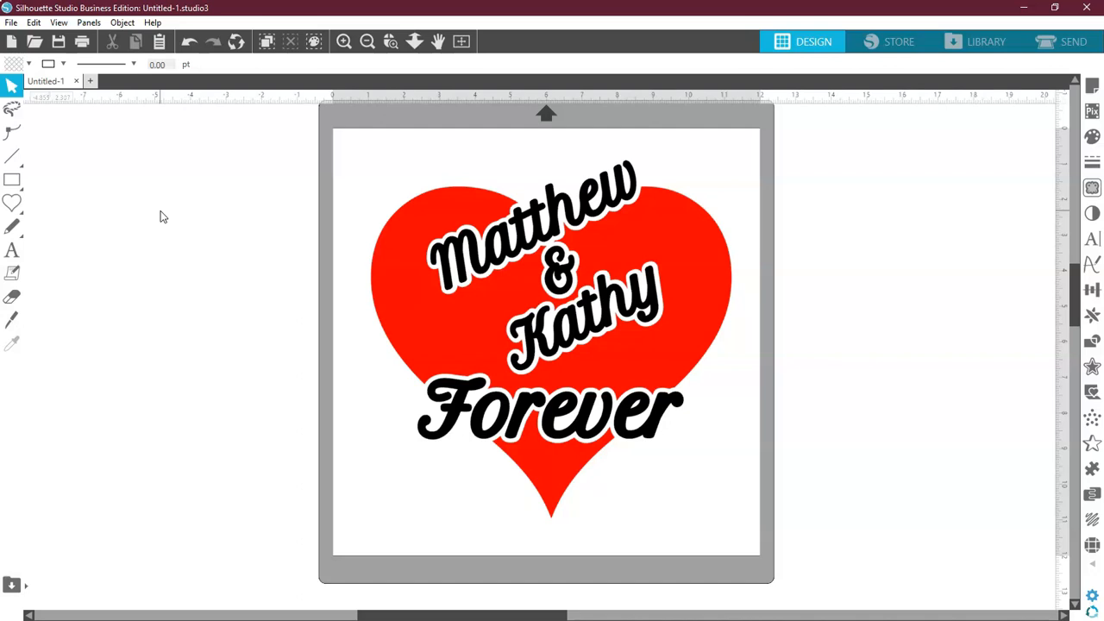
- Create a new document, bring in the saved heart SVG from a file explorer window, and reposition it on the mat
left_click(91, 82)
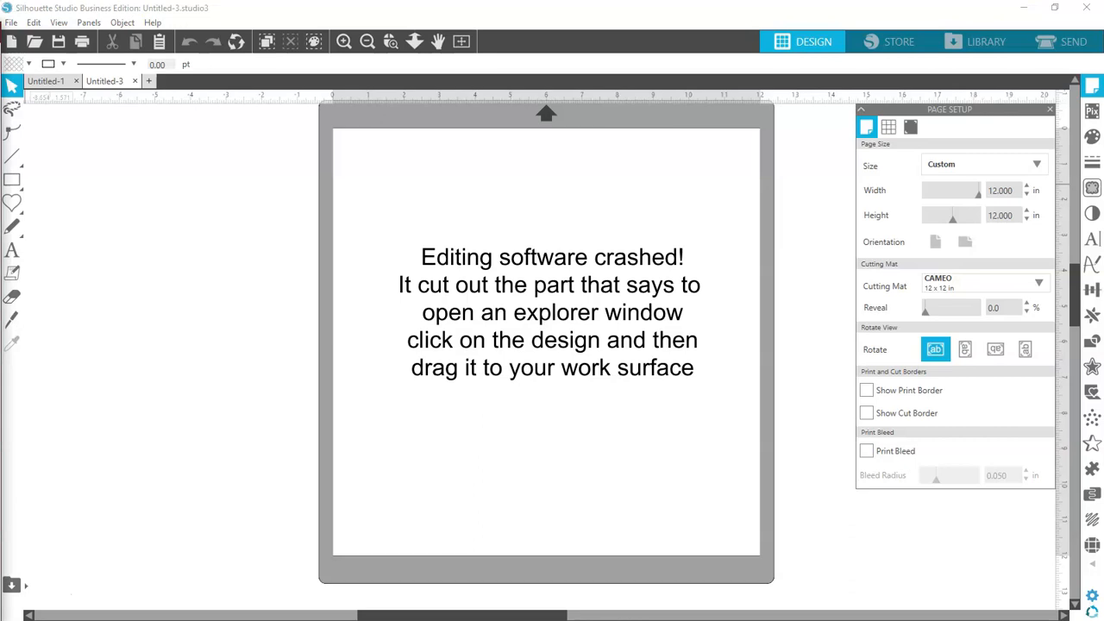
left_click_drag(2, 207, 516, 315)
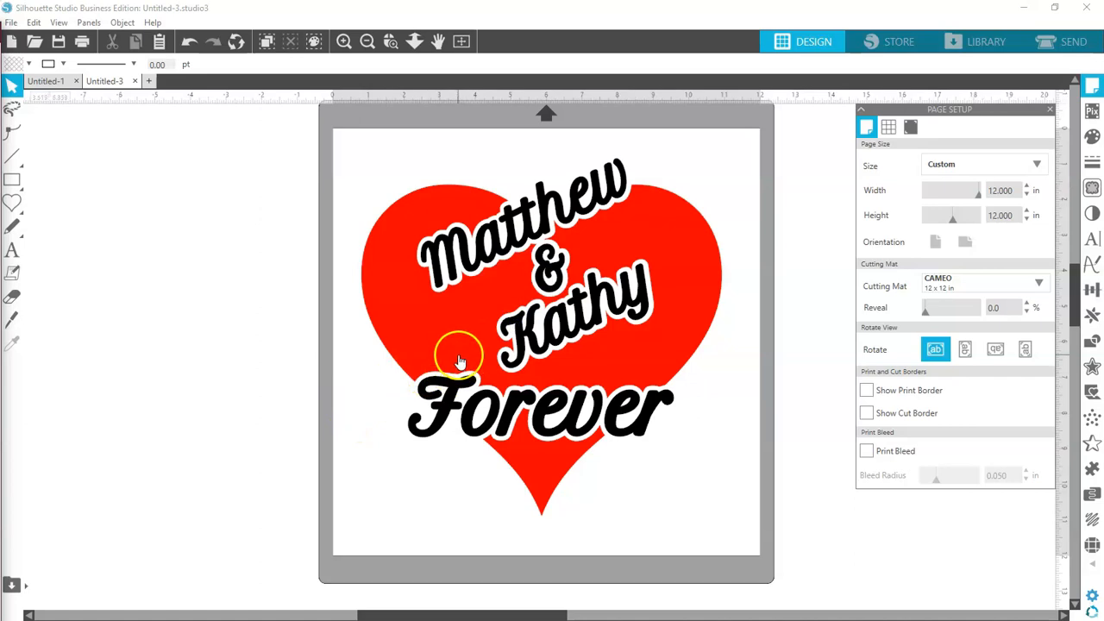
left_click_drag(463, 353, 546, 371)
left_click_drag(457, 614, 522, 614)
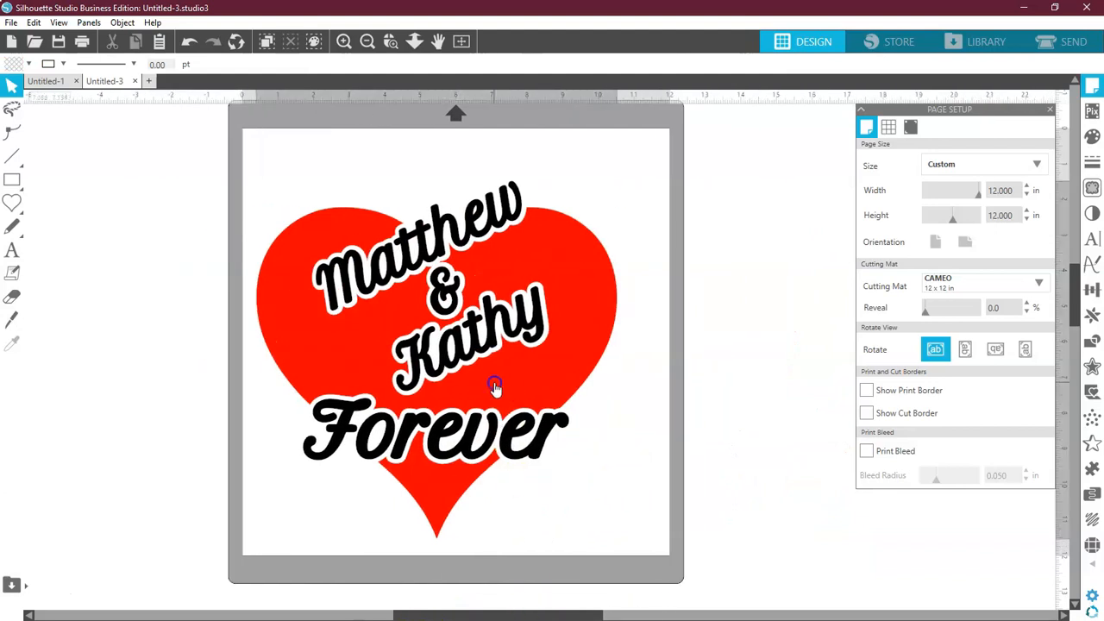
- Delete the imported heart from the new document and close that document without saving
left_click(492, 382)
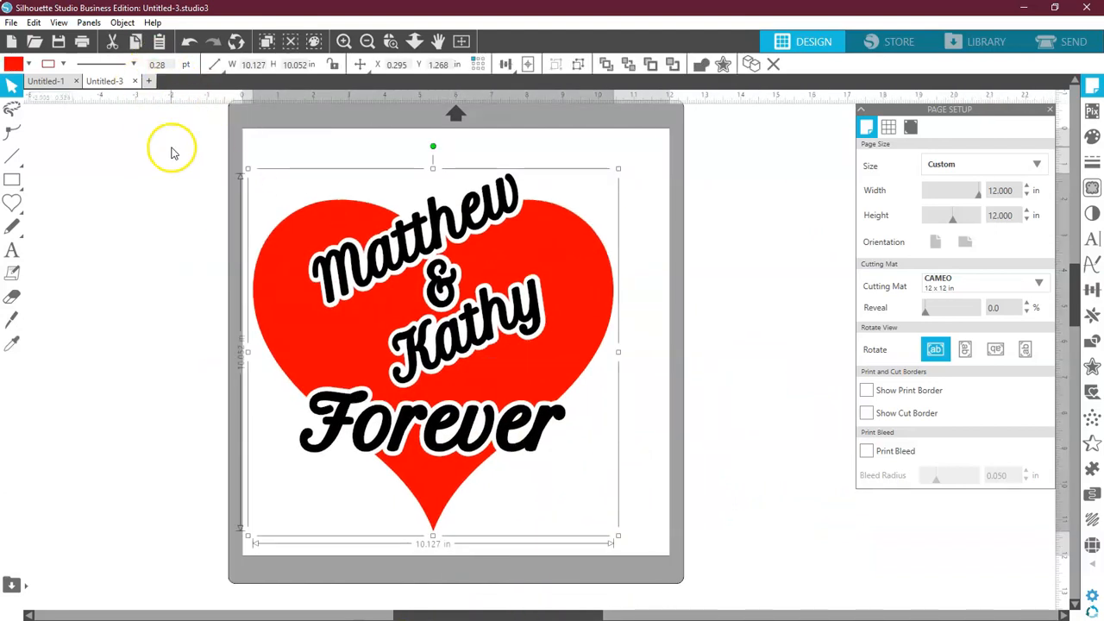
key("Delete")
left_click(135, 81)
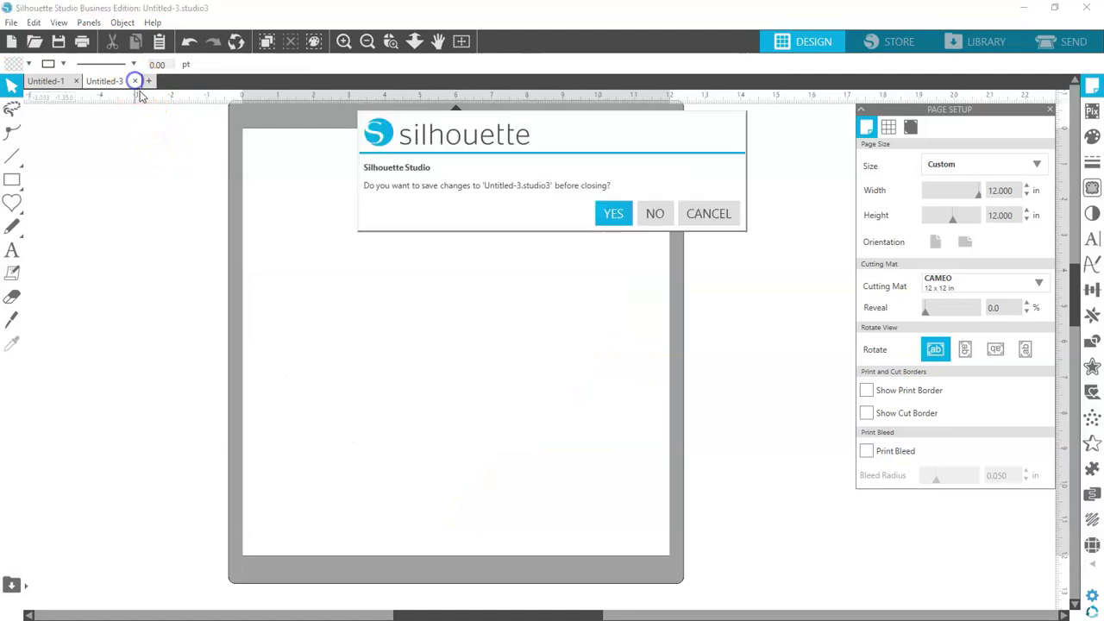
left_click(661, 215)
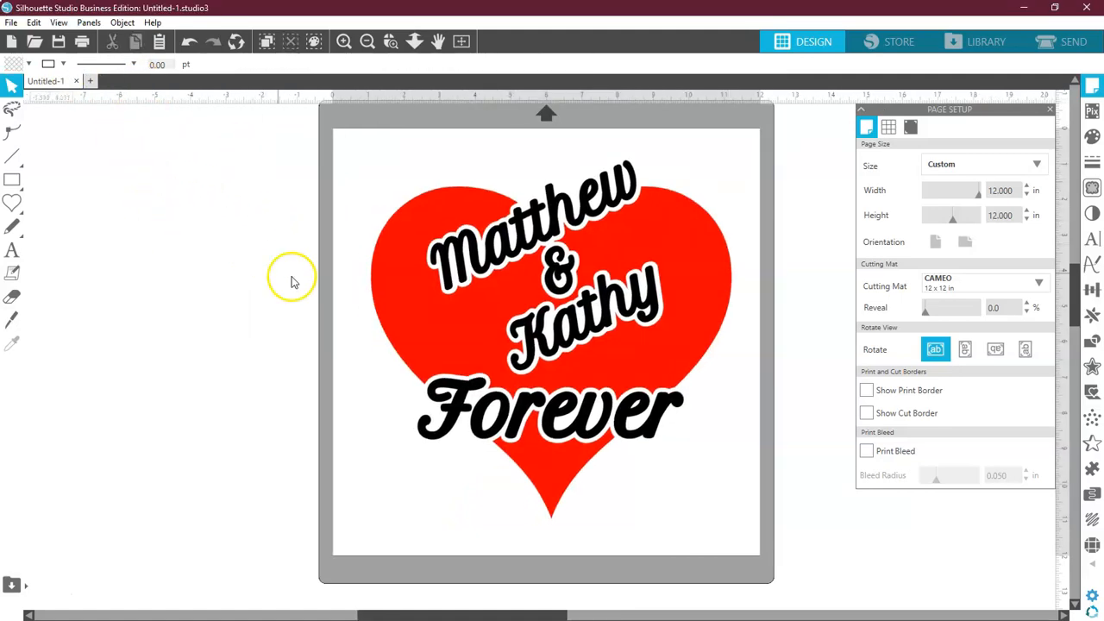
- Open "Heart design.svg" and scale the grouped heart design down proportionally to about 5.7 in wide
left_click(34, 43)
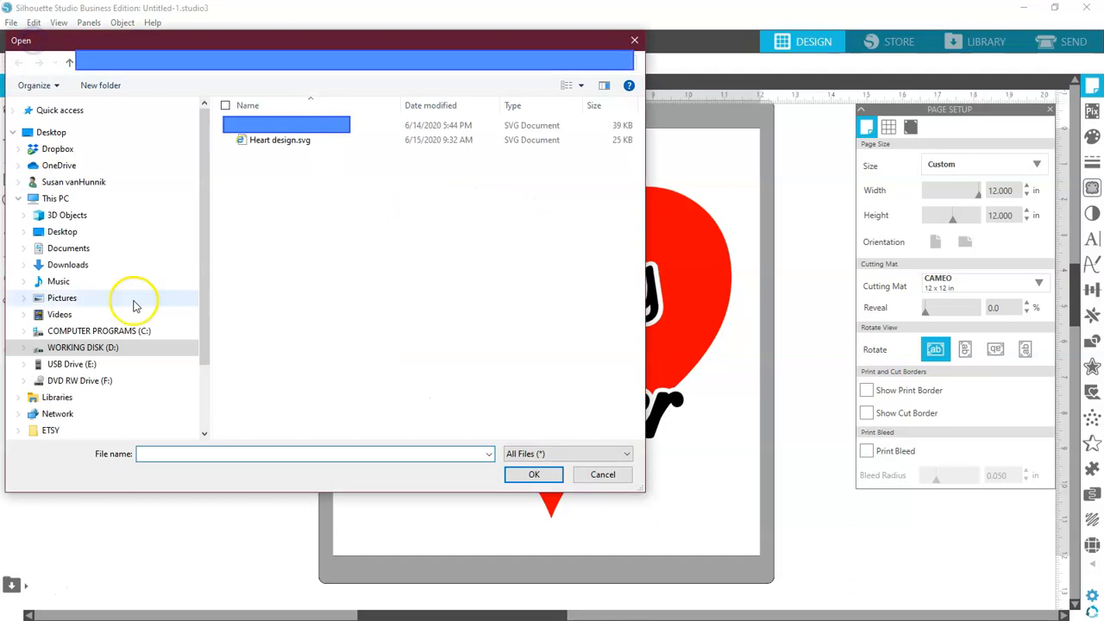
double_click(267, 141)
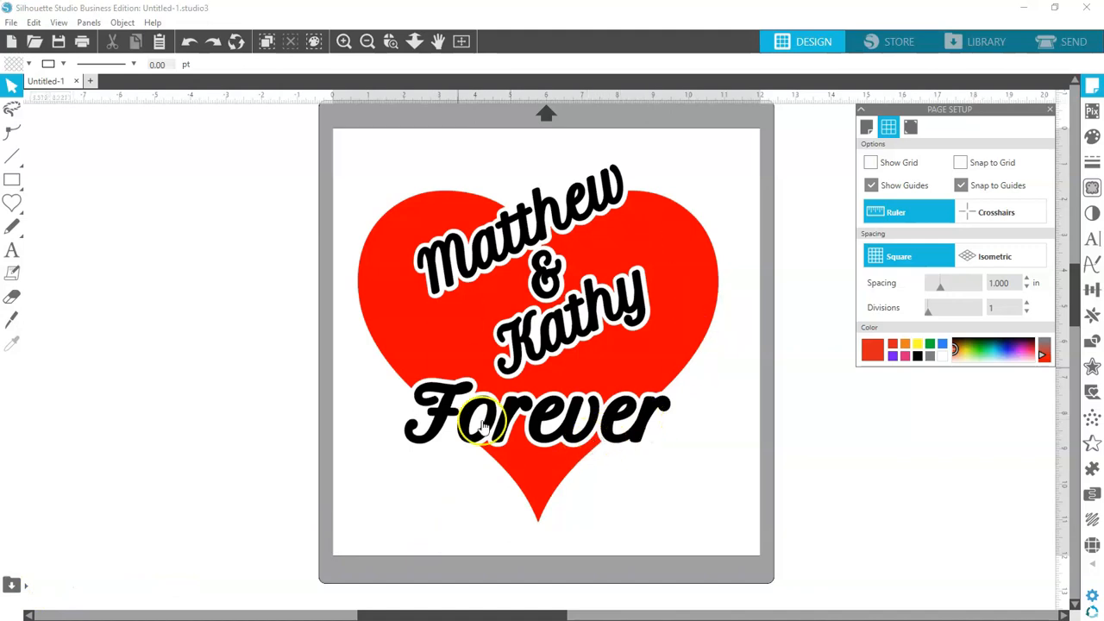
left_click(564, 451)
left_click_drag(723, 527, 571, 369)
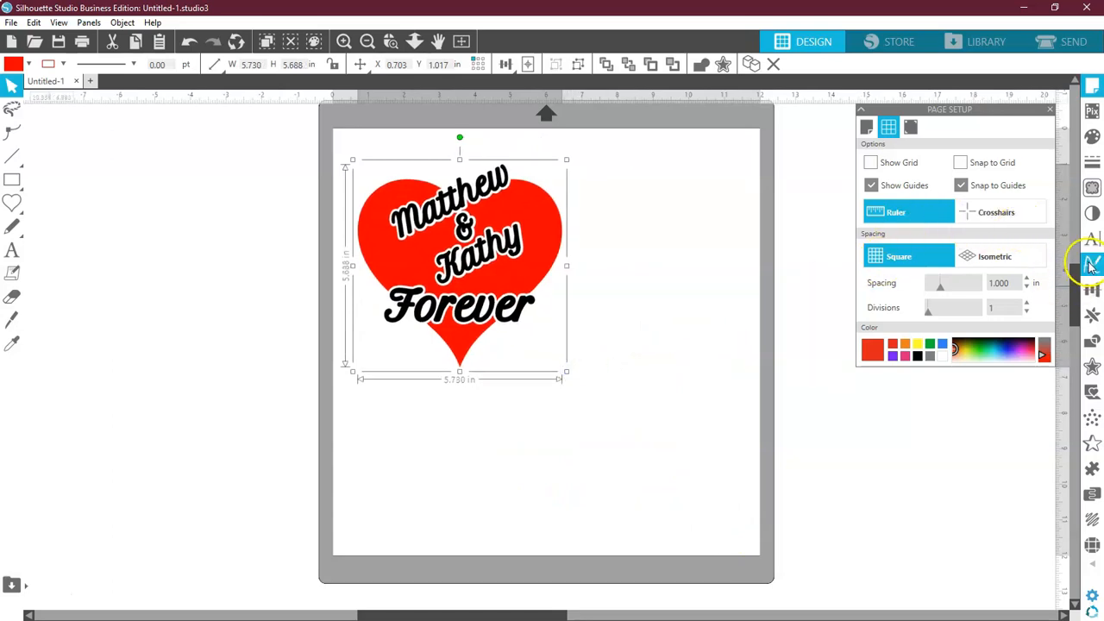
- Set the grouped heart's height to 6 in with its proportions locked
left_click(1092, 289)
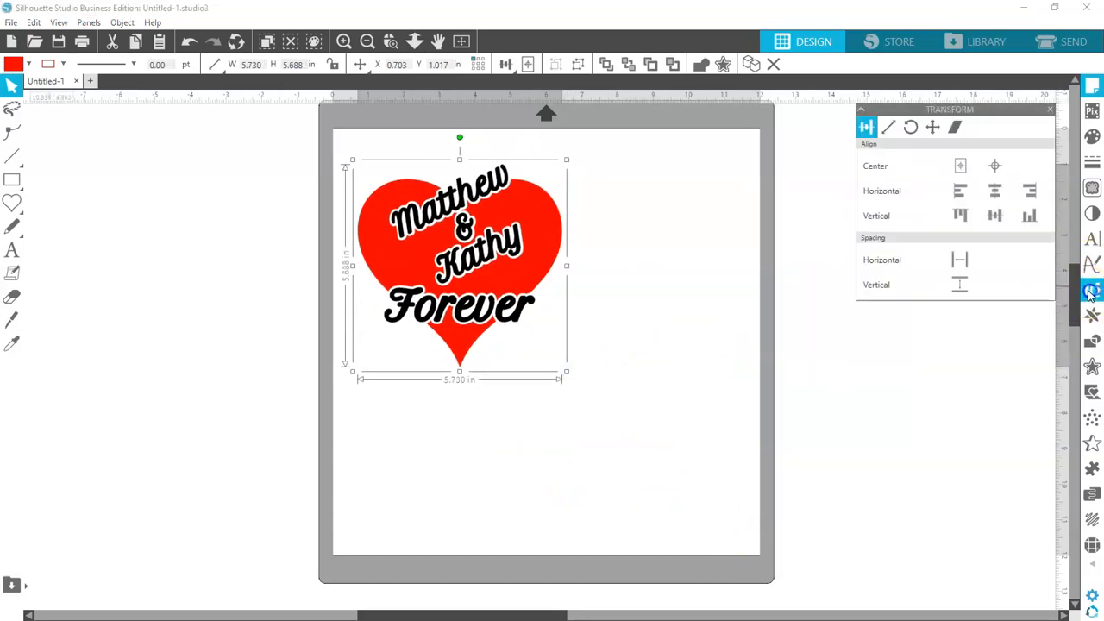
left_click(887, 130)
left_click(1018, 296)
type("6")
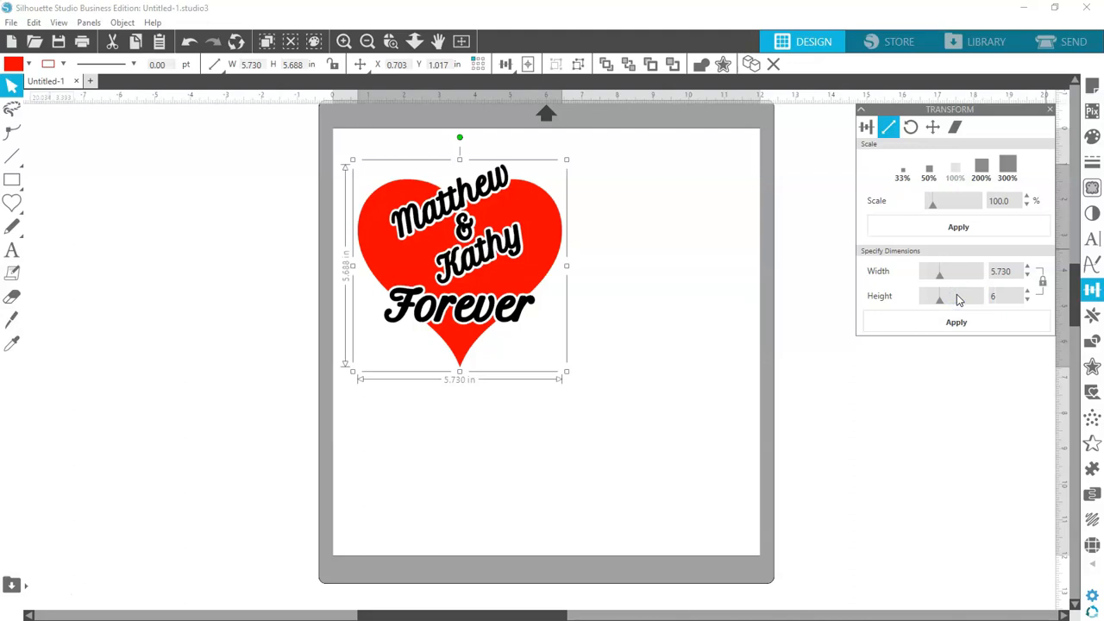
key("Return")
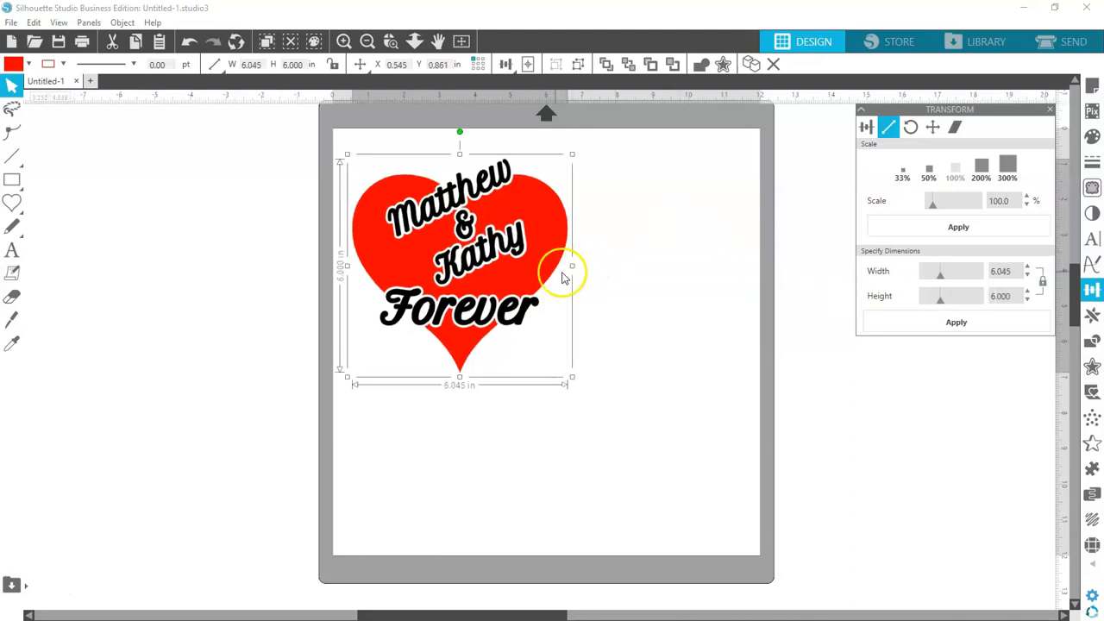
- Move the heart towards the mat's upper-left corner, duplicate it, and place the copy in the mat's lower-right area
left_click_drag(529, 275, 524, 256)
right_click(523, 245)
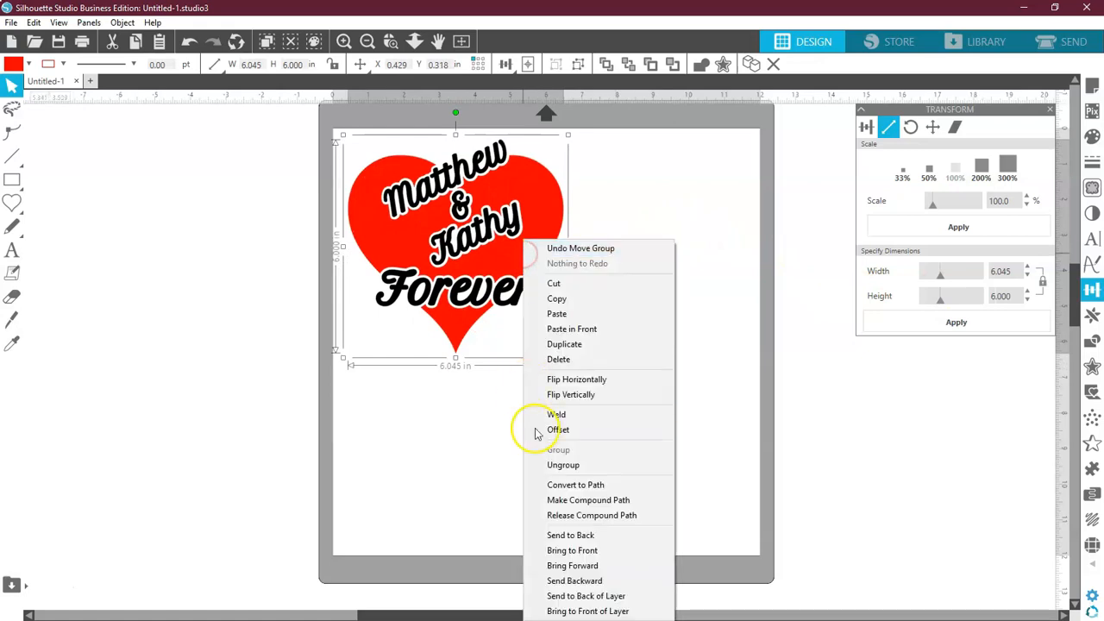
left_click(552, 345)
left_click_drag(552, 345, 657, 477)
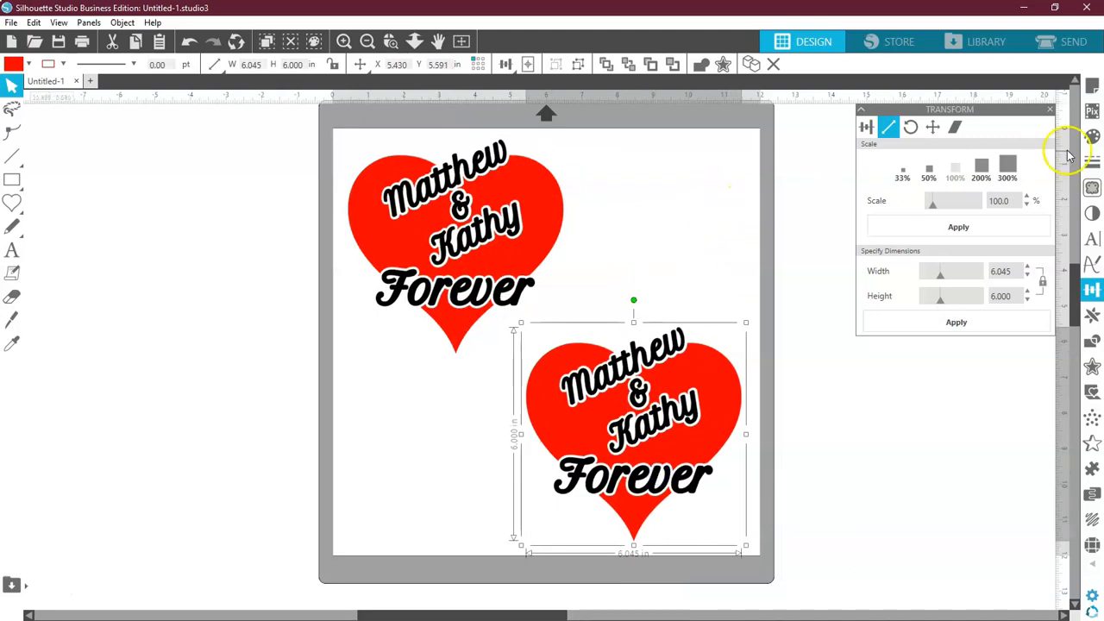
- Turn on the page grid and deselect the duplicated heart
left_click(1093, 88)
left_click(887, 125)
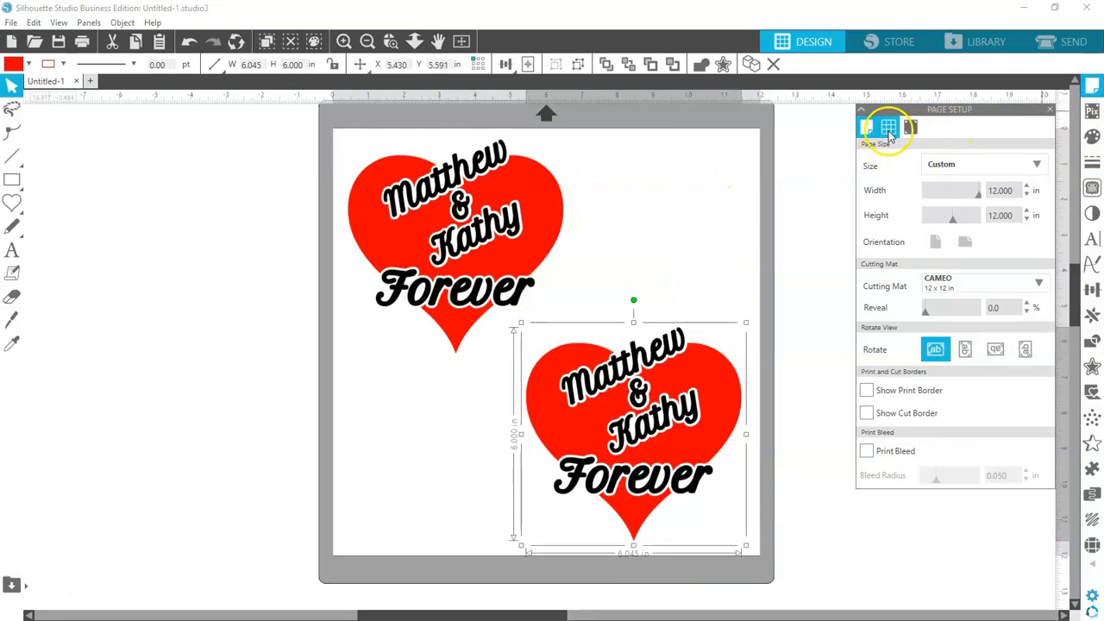
left_click(875, 164)
left_click(729, 219)
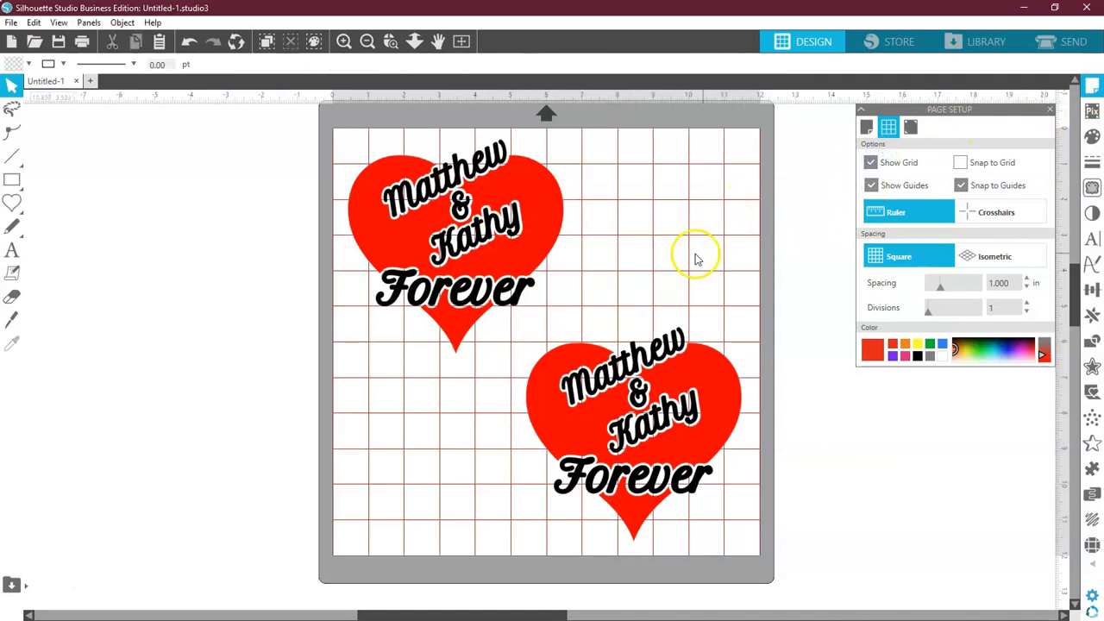
- Nudge the upper-left heart closer to the mat's corner and ungroup it from its lettering
left_click_drag(546, 227, 539, 226)
right_click(539, 226)
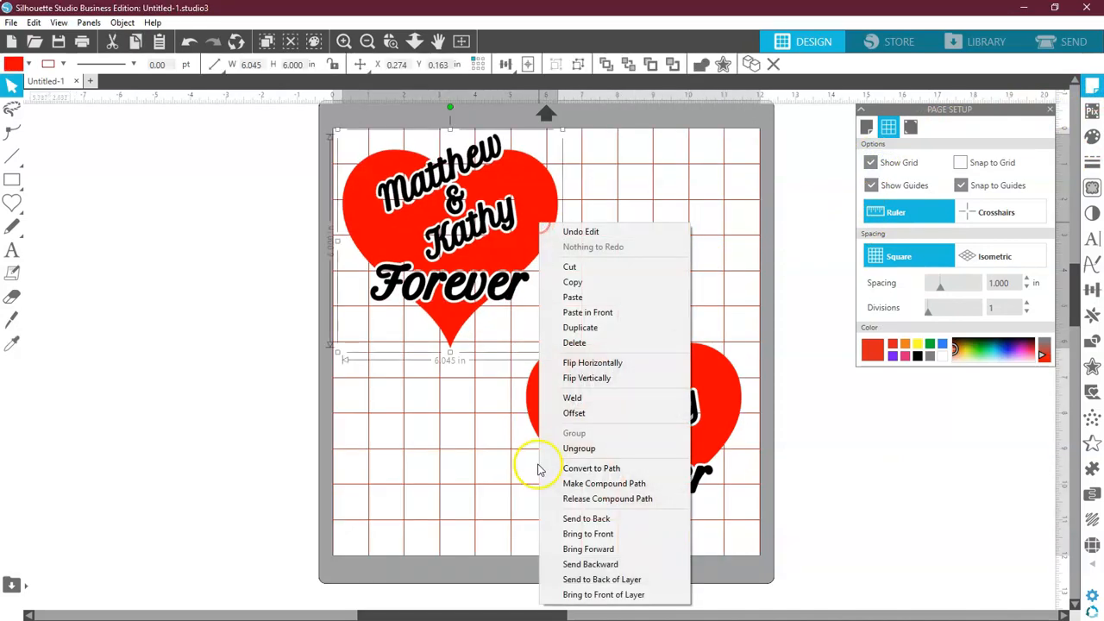
left_click(564, 448)
left_click(476, 453)
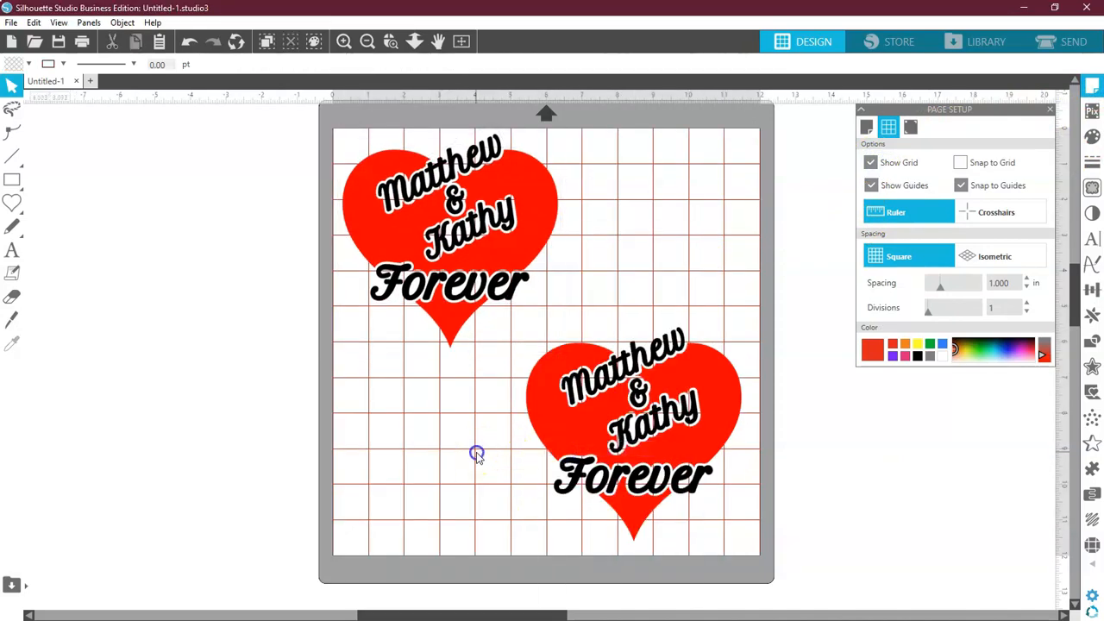
- Delete the black "Forever" and the black names group from the upper-left heart, leaving only the red heart
left_click(512, 296)
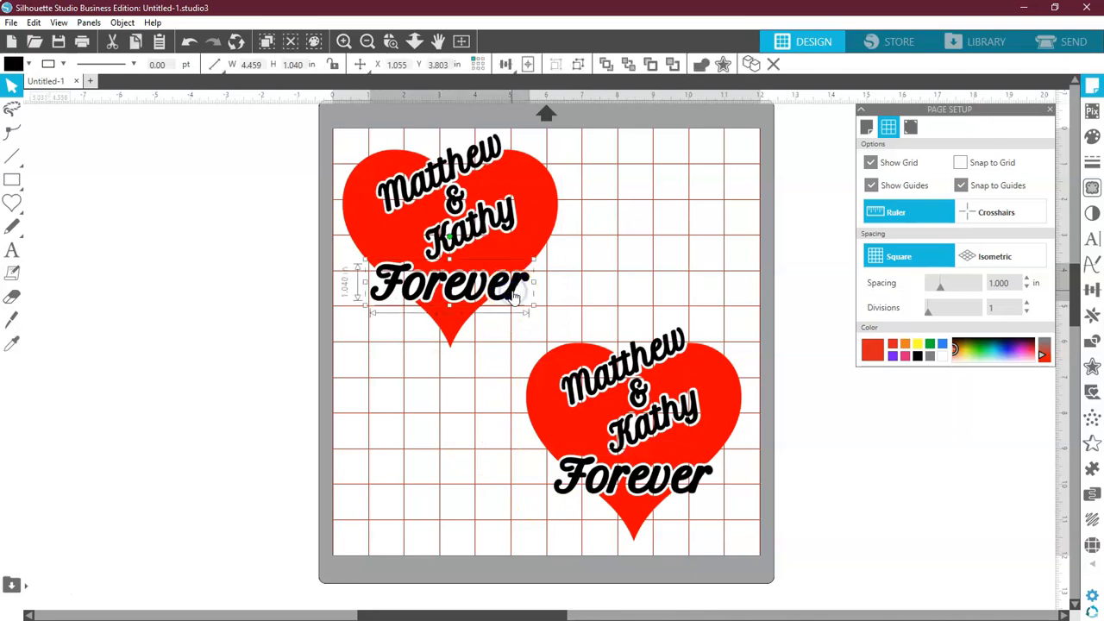
key("Delete")
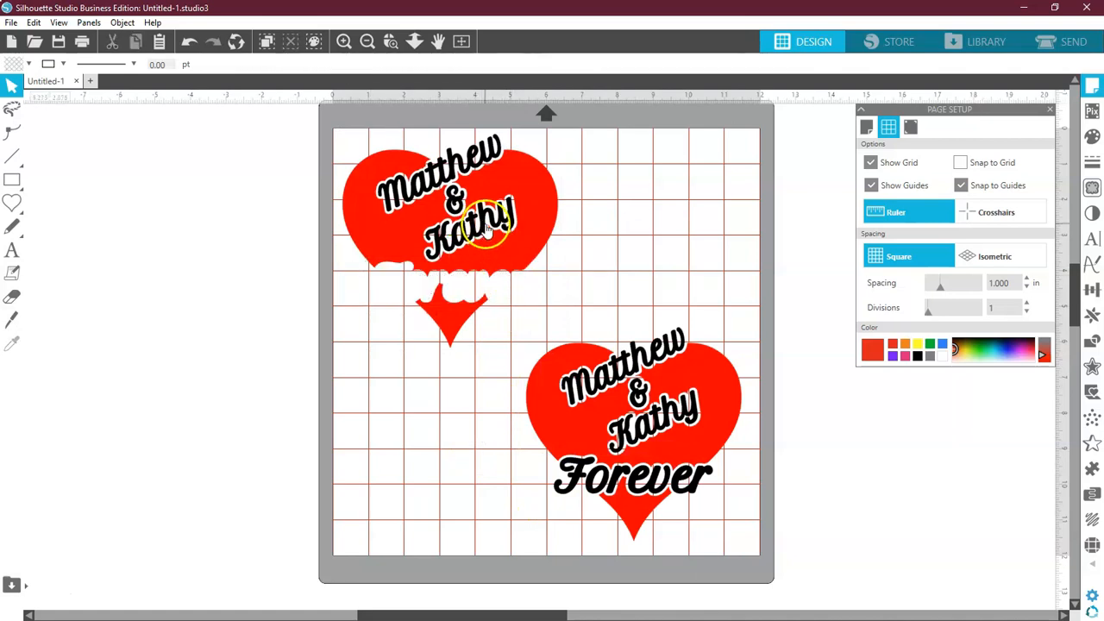
left_click(473, 148)
key("Delete")
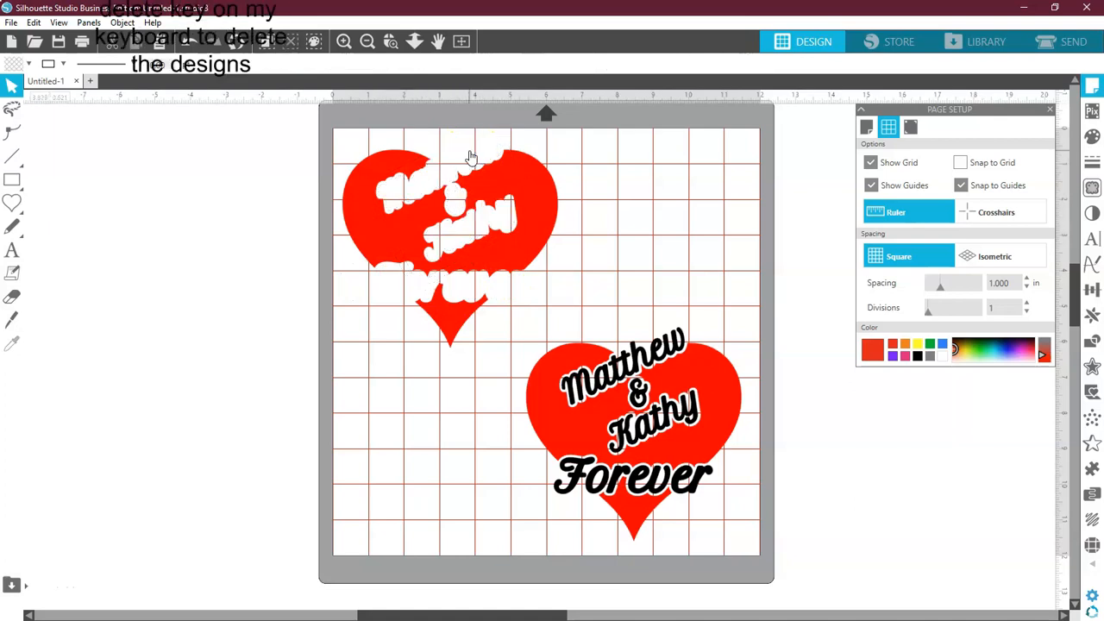
- Move the red cutout heart closer to the mat's upper edge, at about X 0.448 and Y 0.293 in
left_click(446, 326)
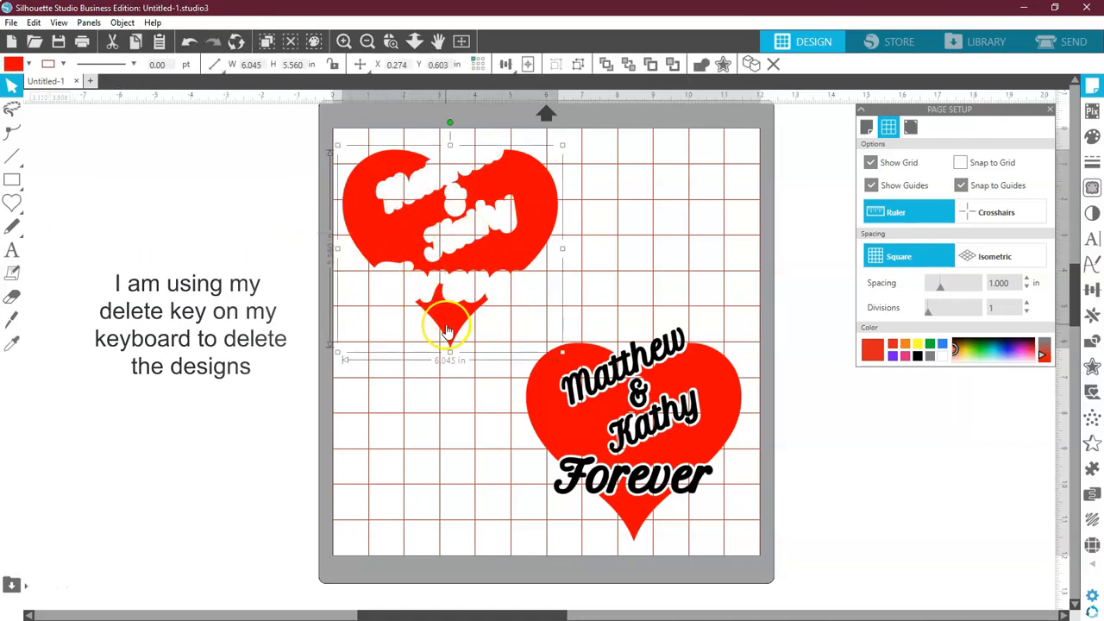
left_click(284, 323)
left_click_drag(451, 337, 463, 322)
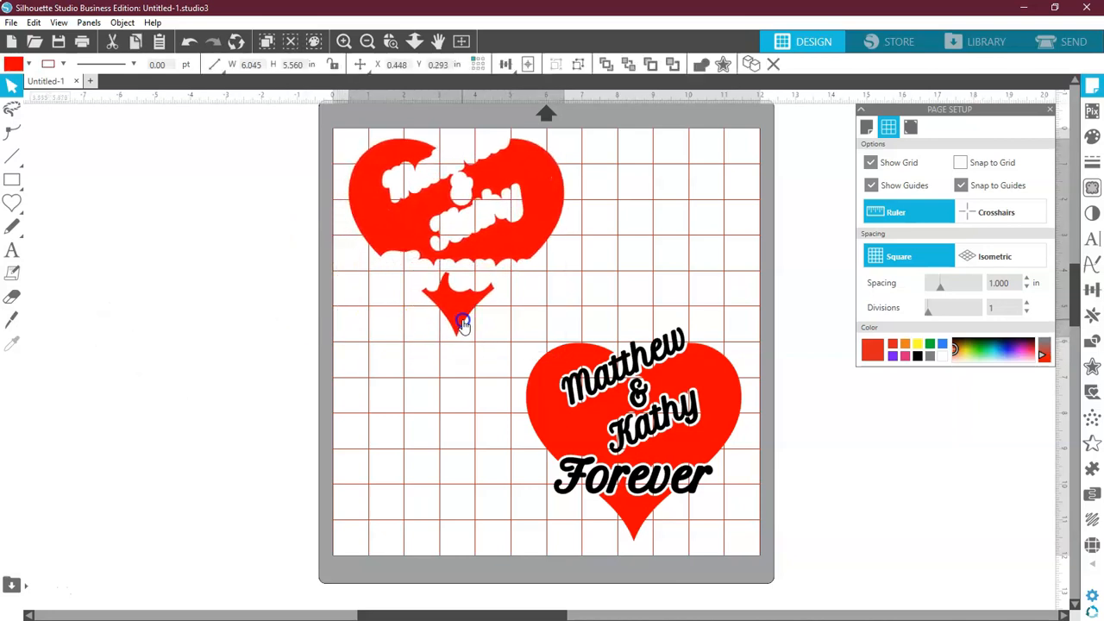
left_click(463, 322)
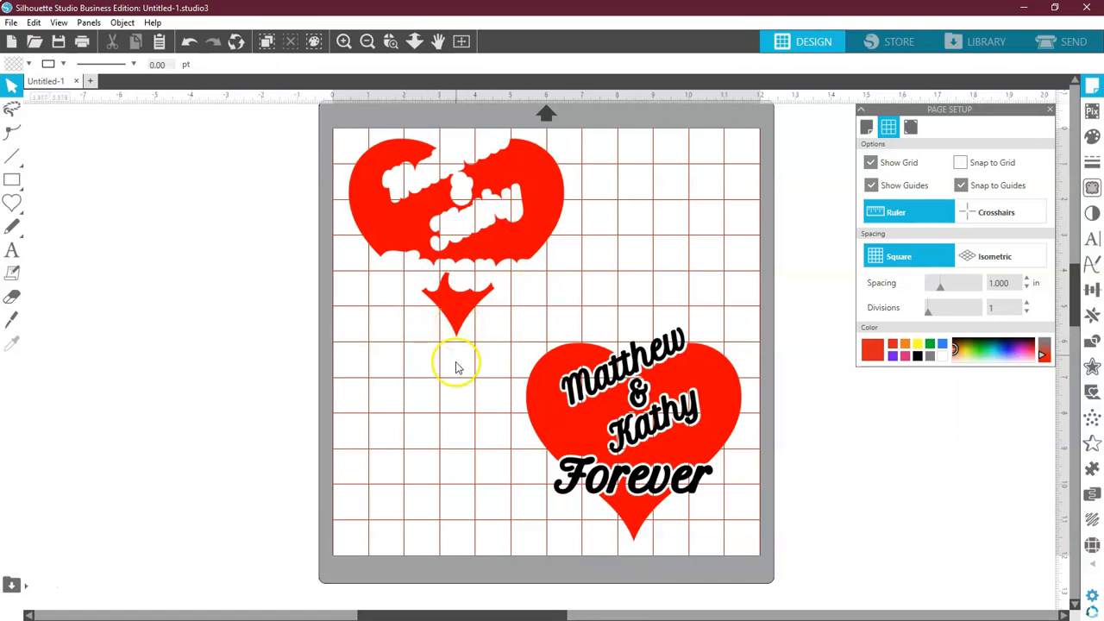
- Ungroup the lower-right heart from its lettering and remove its red heart from the mat, leaving only the black lettering
left_click(639, 480)
right_click(639, 480)
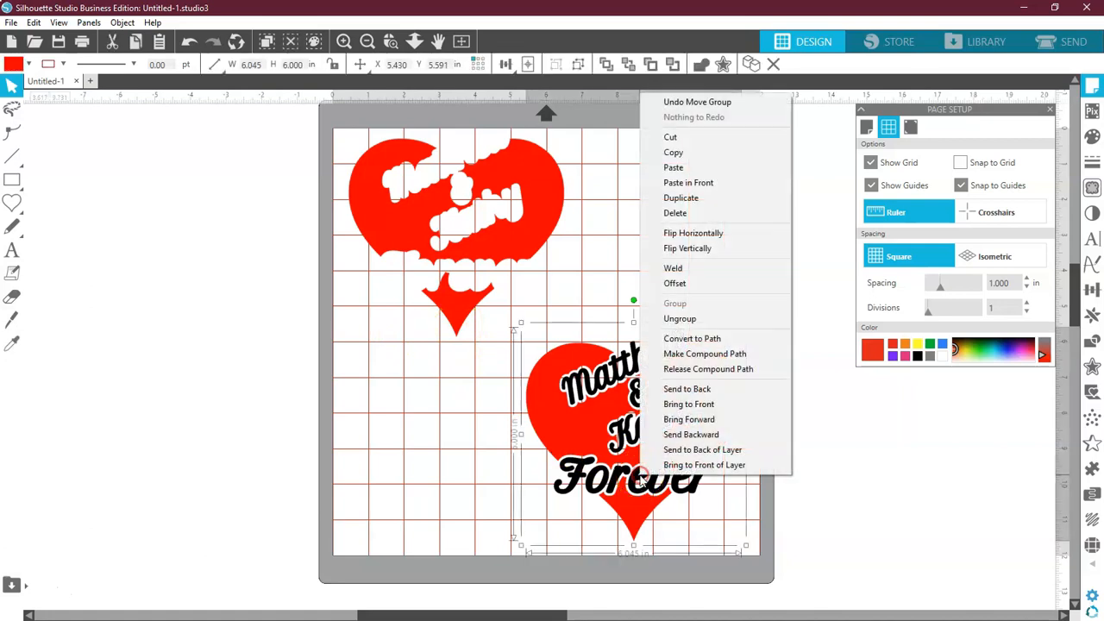
left_click(676, 319)
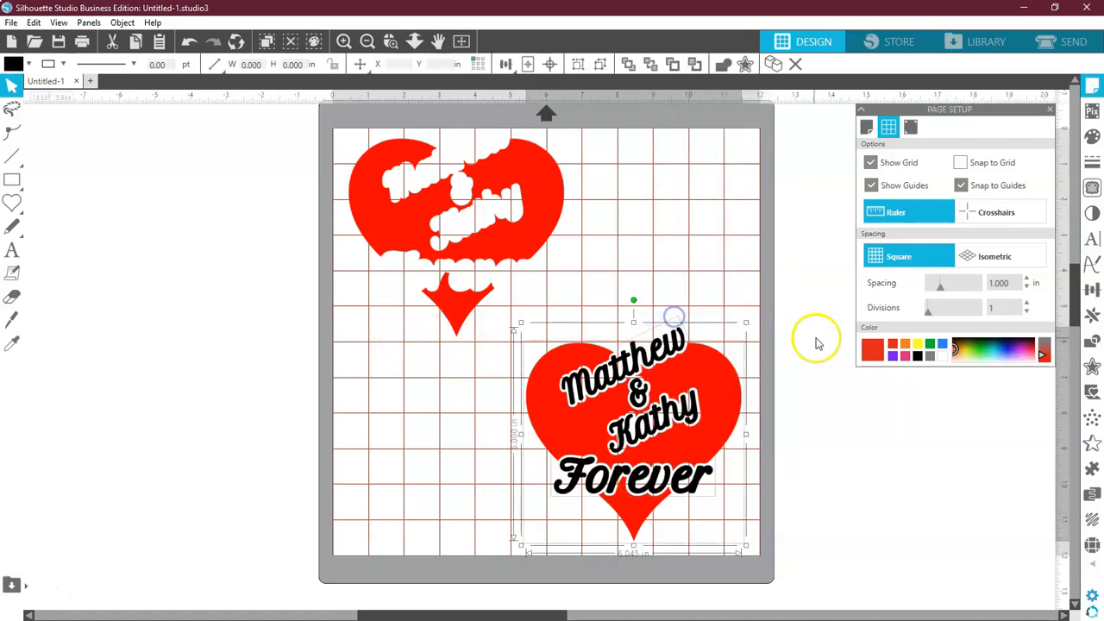
left_click(801, 368)
left_click_drag(730, 382, 289, 381)
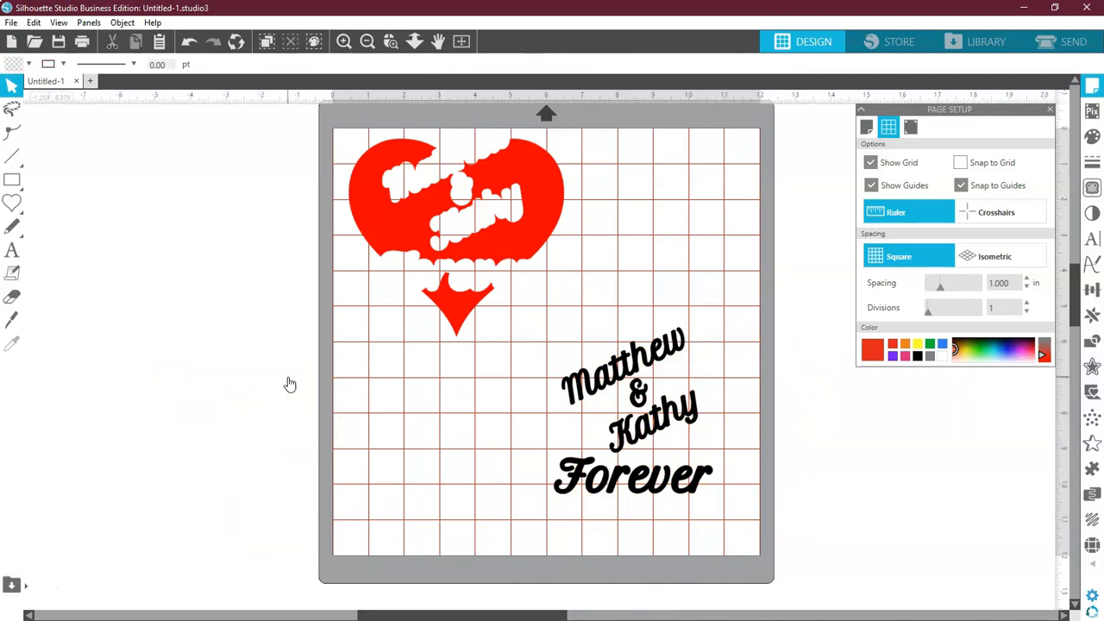
- Group the black names with "Forever" and place the group in the mat's upper-right area, at about X 7.200 and Y 0.183 in
left_click_drag(547, 374, 682, 510)
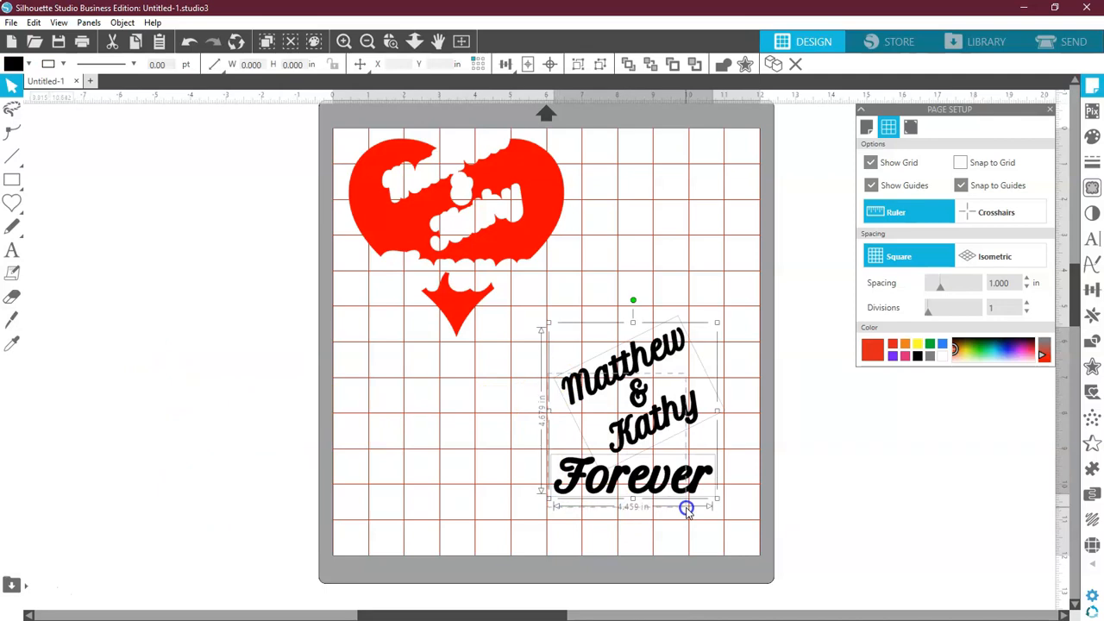
right_click(680, 495)
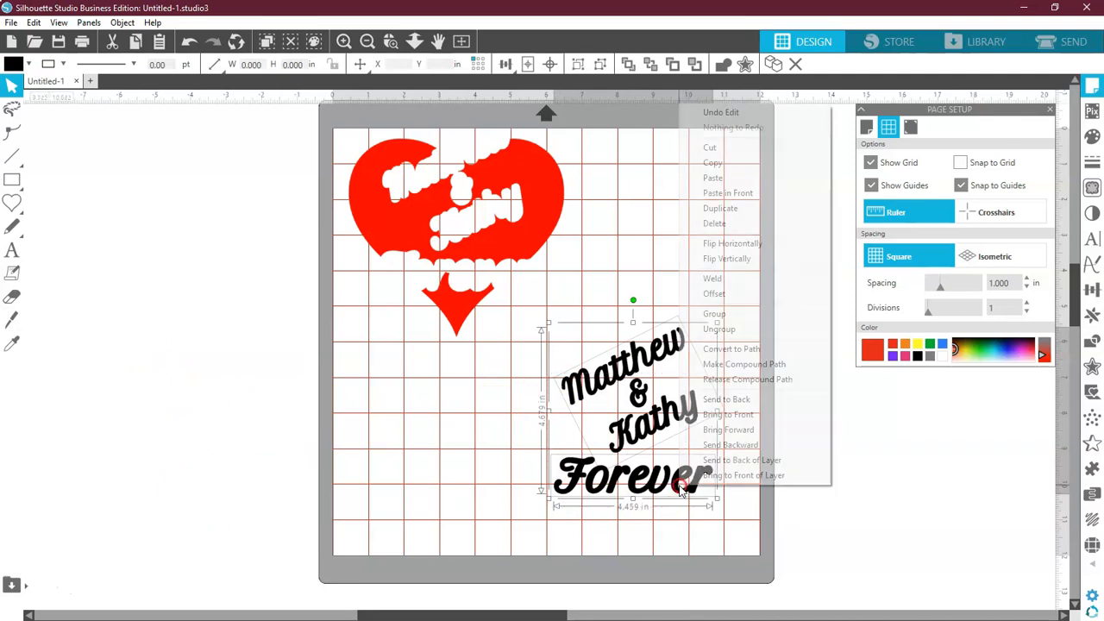
left_click(714, 316)
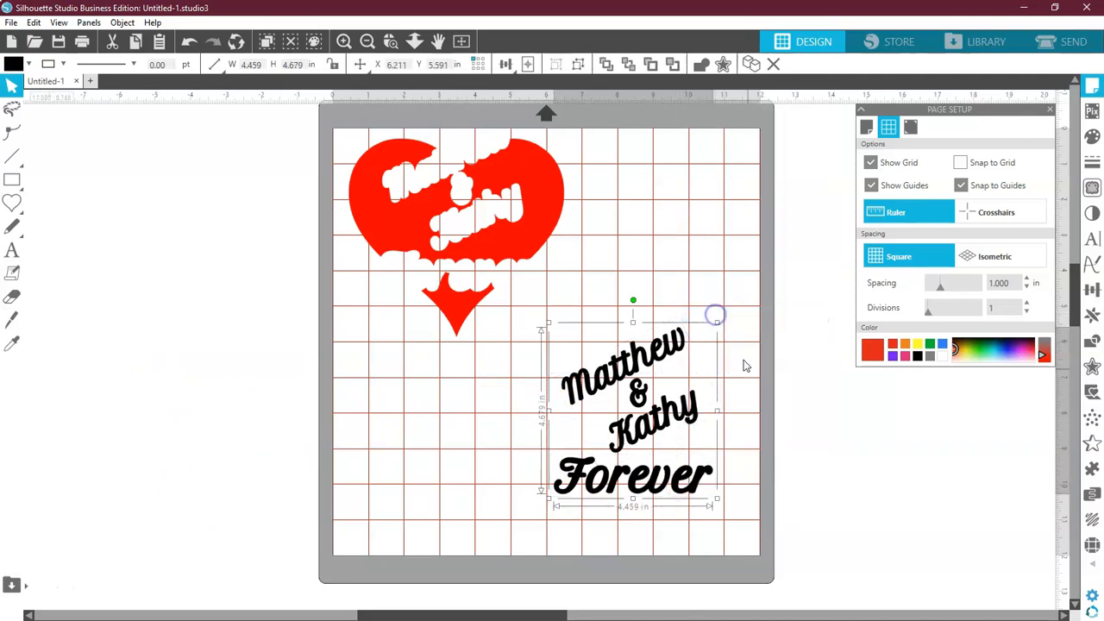
left_click(793, 463)
left_click_drag(678, 493, 710, 300)
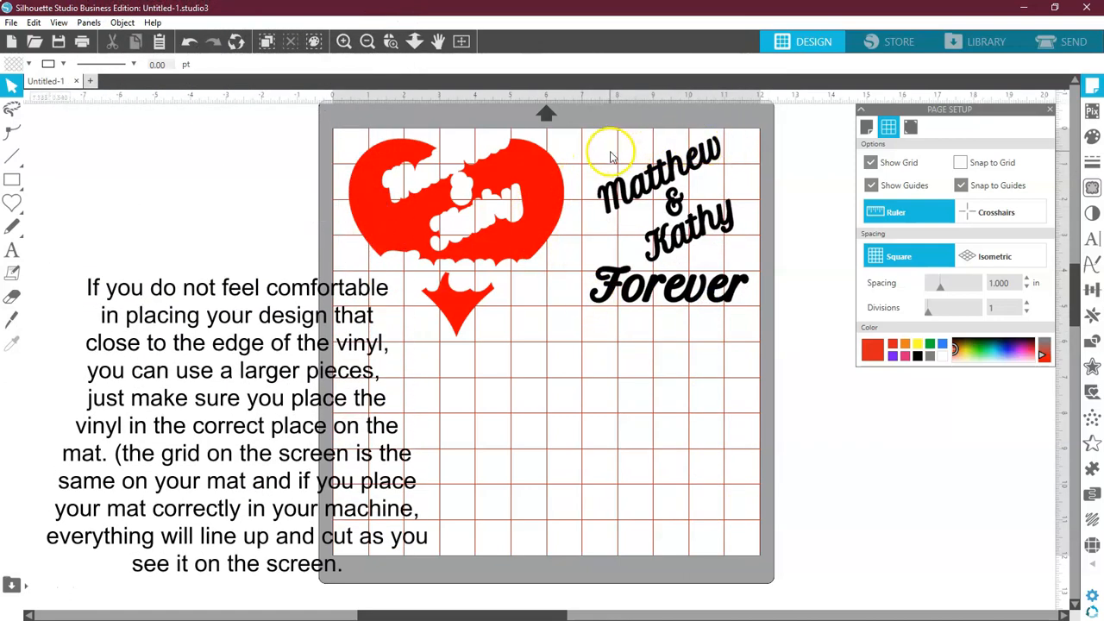
left_click(635, 296)
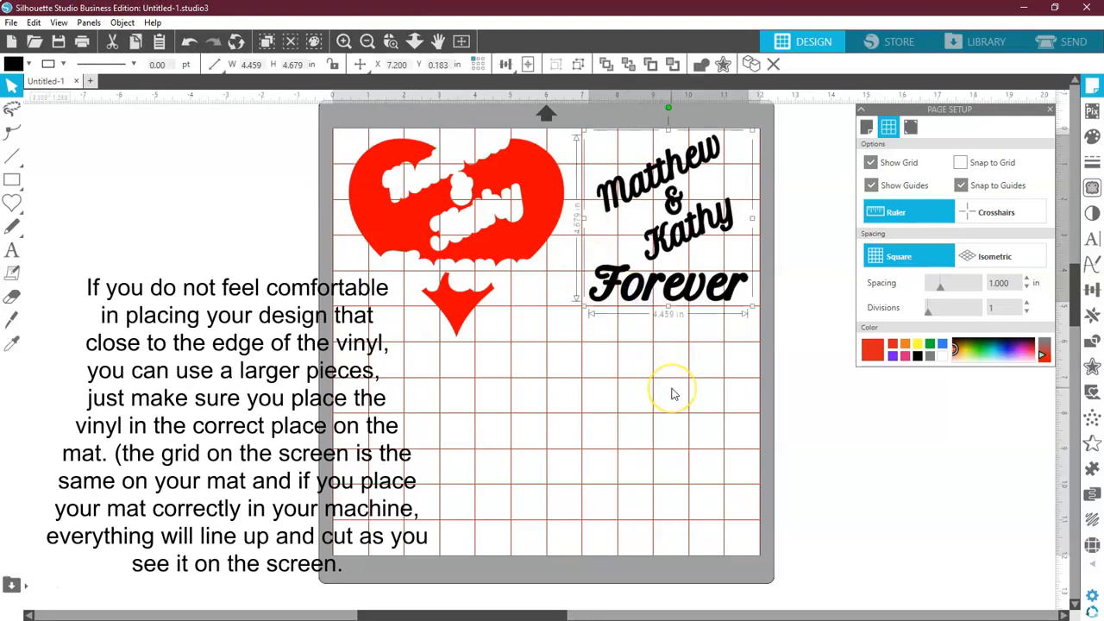
left_click(513, 418)
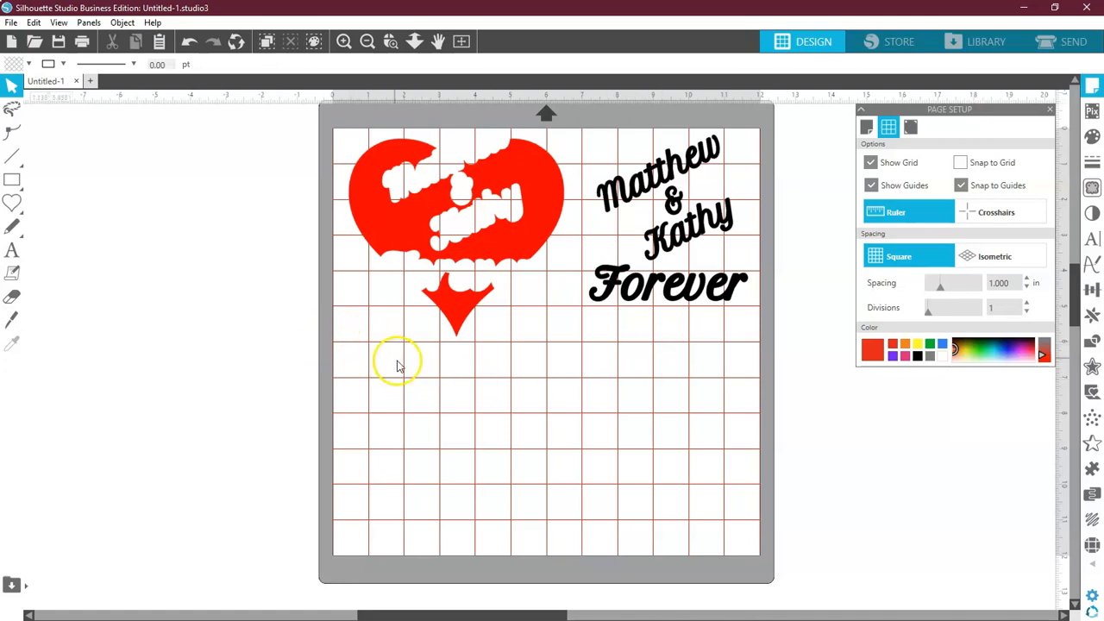
left_click(454, 310)
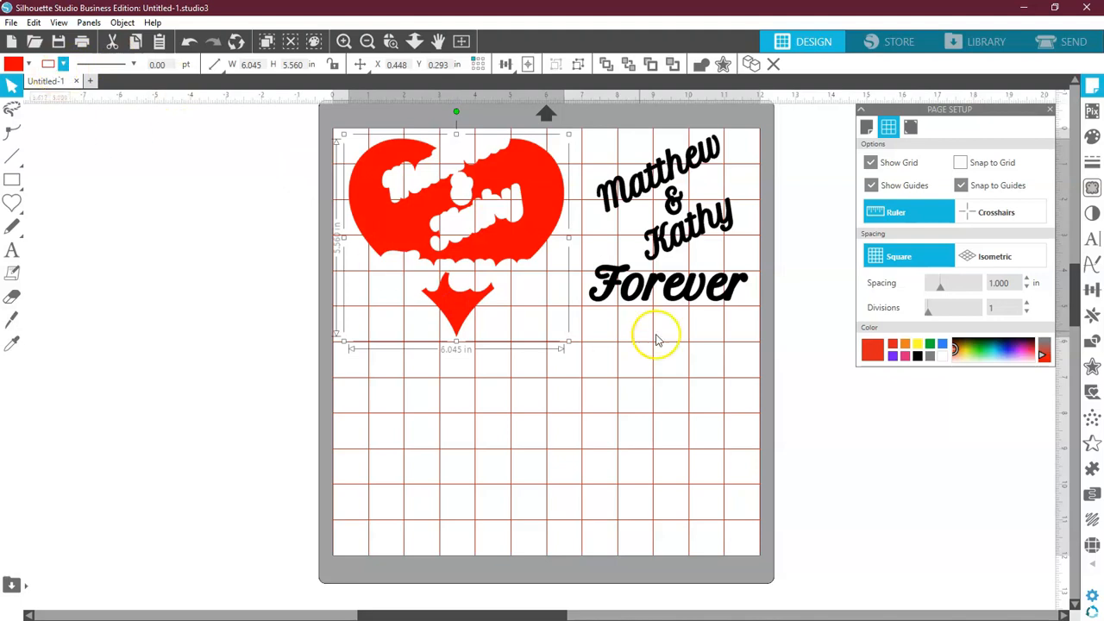
left_click(651, 293)
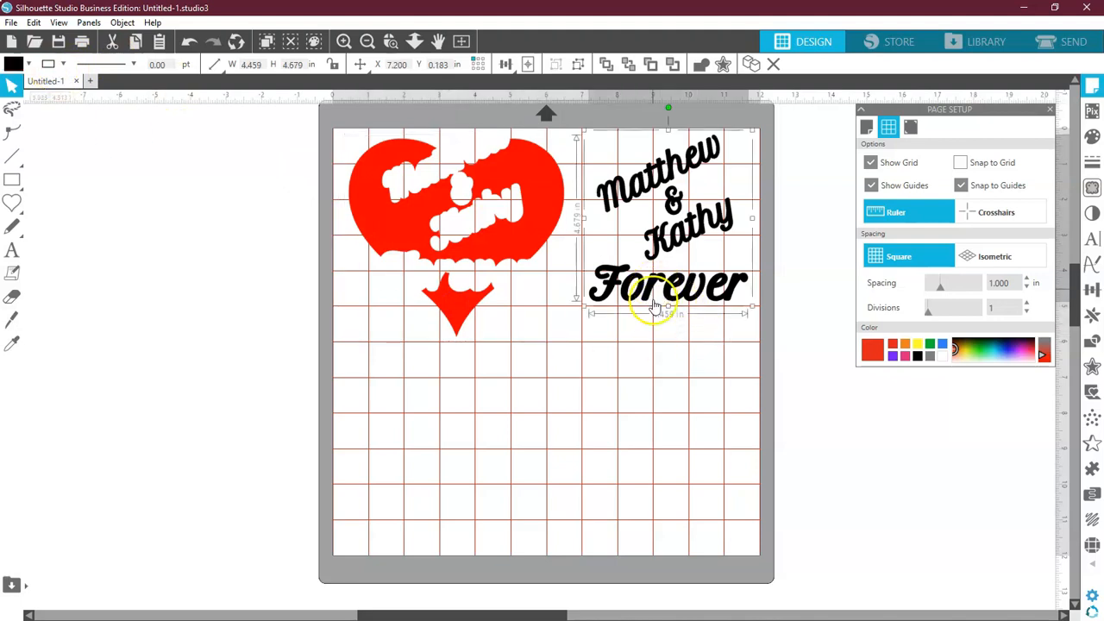
left_click(483, 388)
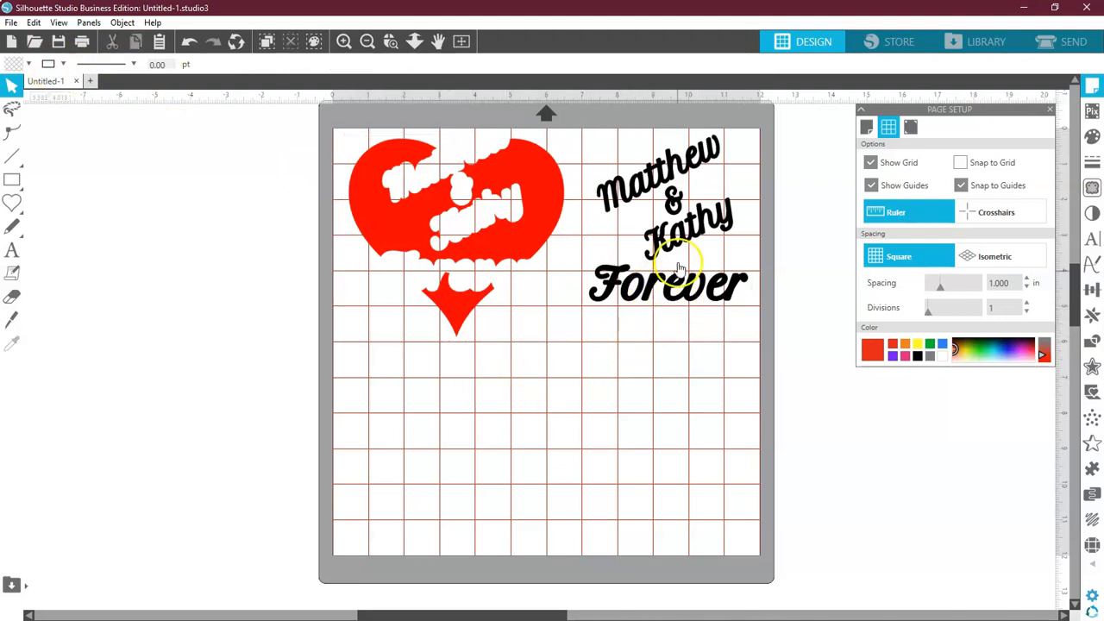
- Open the cut-sending setup and assign the cut actions by line colour
left_click(1064, 46)
left_click(879, 60)
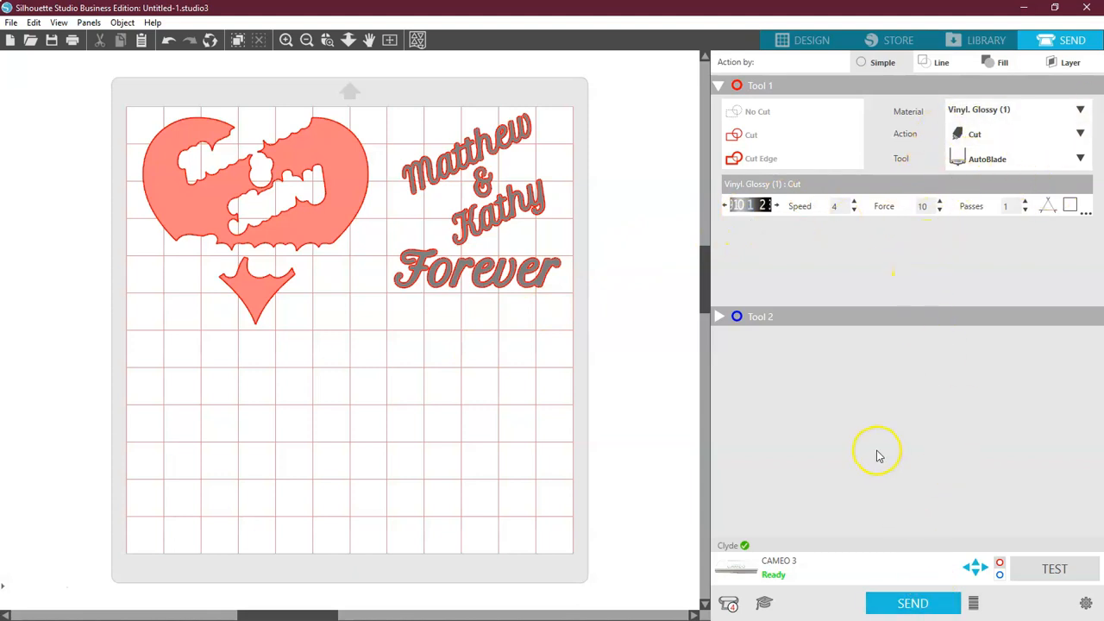
left_click(937, 62)
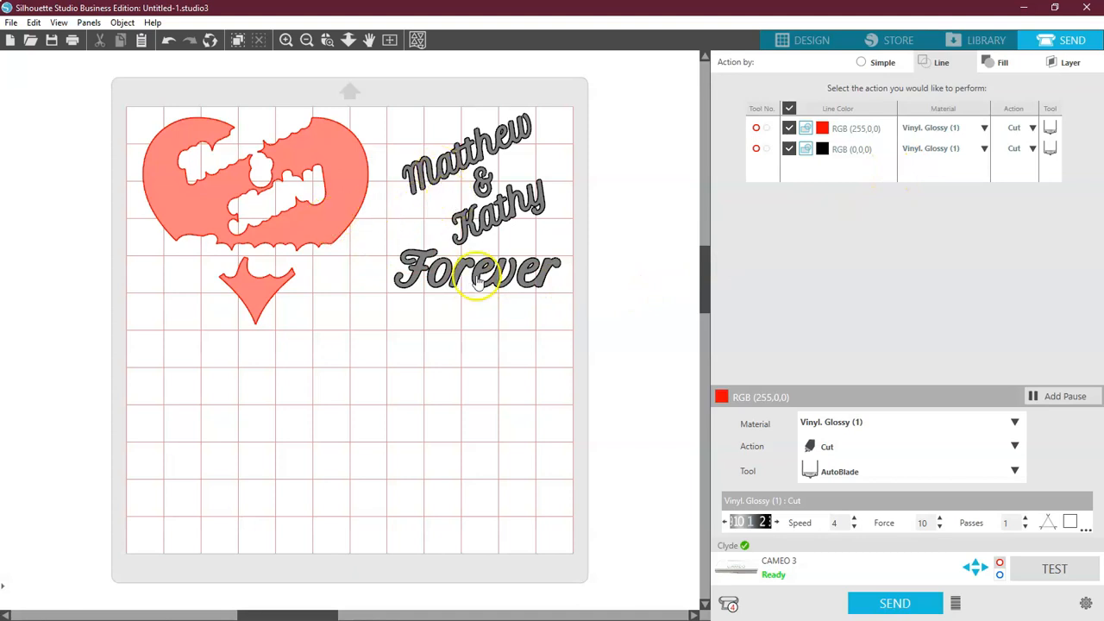
- Set the red line colour's material to the custom Vinyl Glitter and use Vinyl, Glossy (1) for the black line colour
left_click(984, 127)
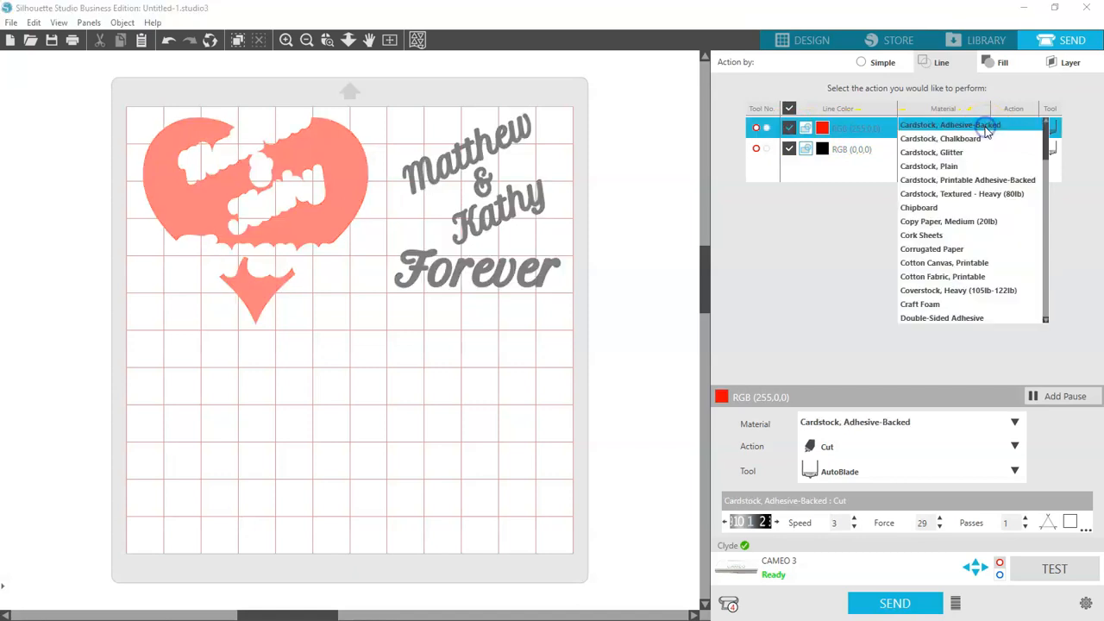
left_click_drag(1044, 131, 1040, 281)
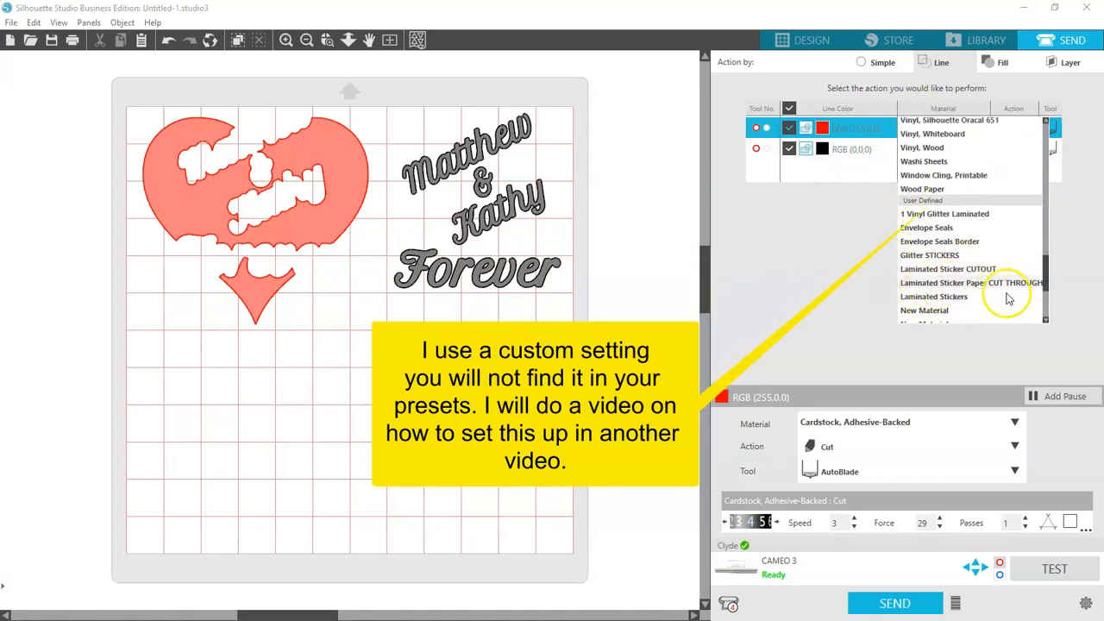
left_click_drag(1043, 282, 1035, 307)
left_click(922, 303)
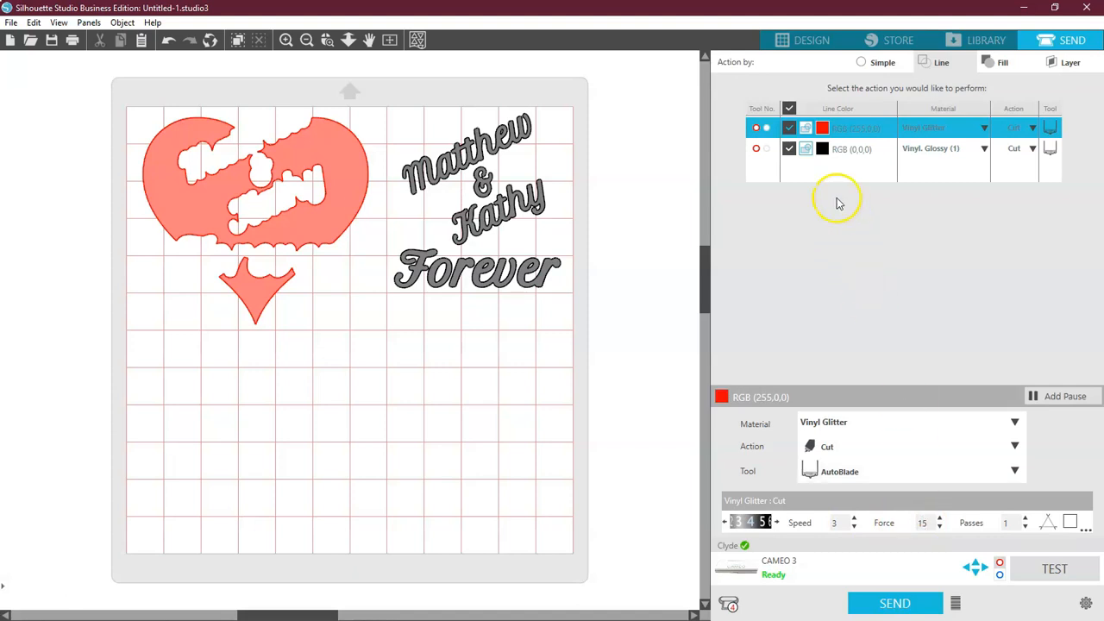
left_click(916, 152)
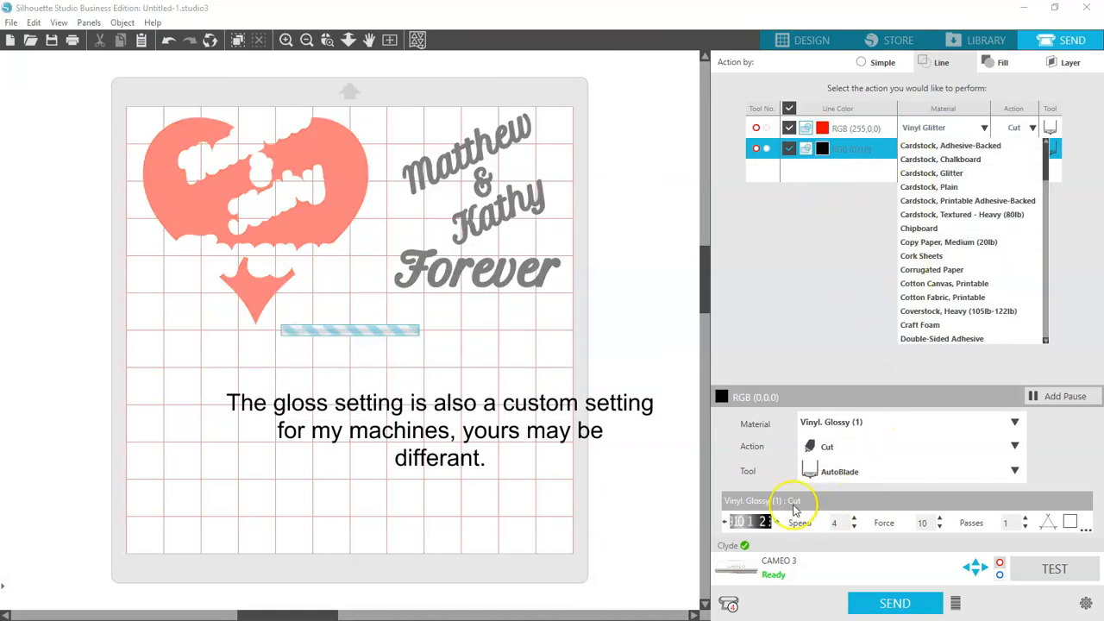
left_click(744, 534)
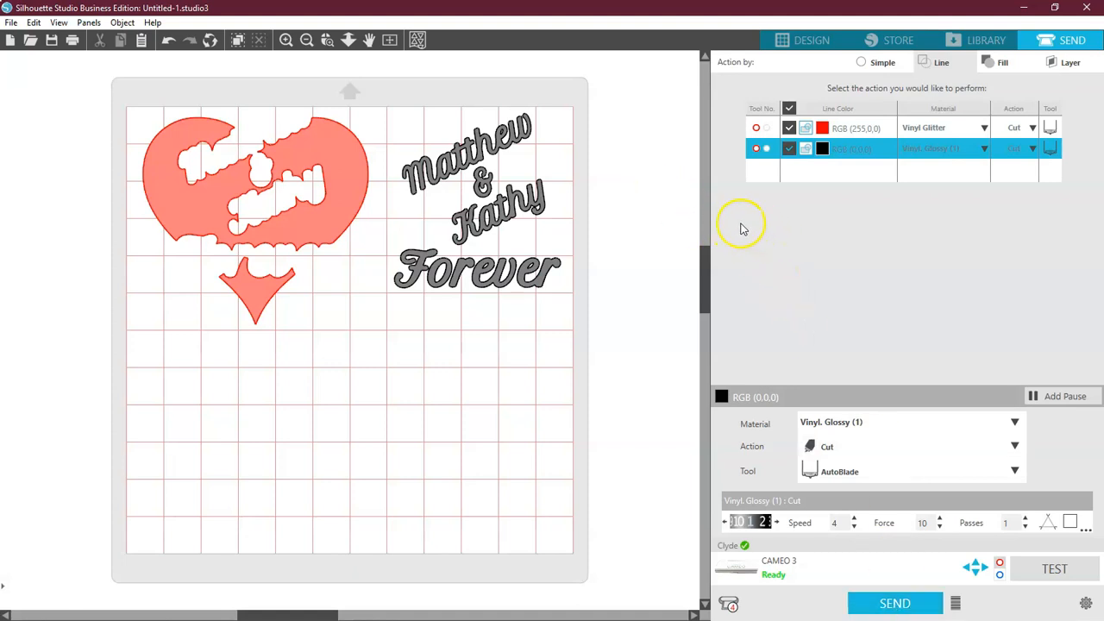
- Return to the design and undo the layer separation, duplication, resizing and page grid, back to the single large heart
left_click(806, 40)
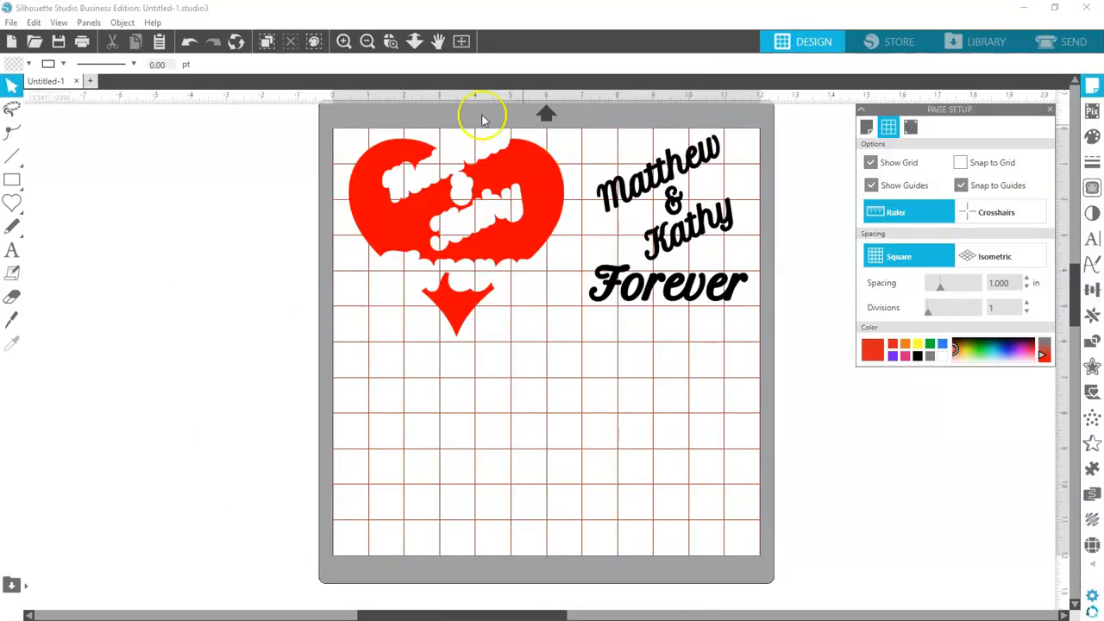
left_click(189, 47)
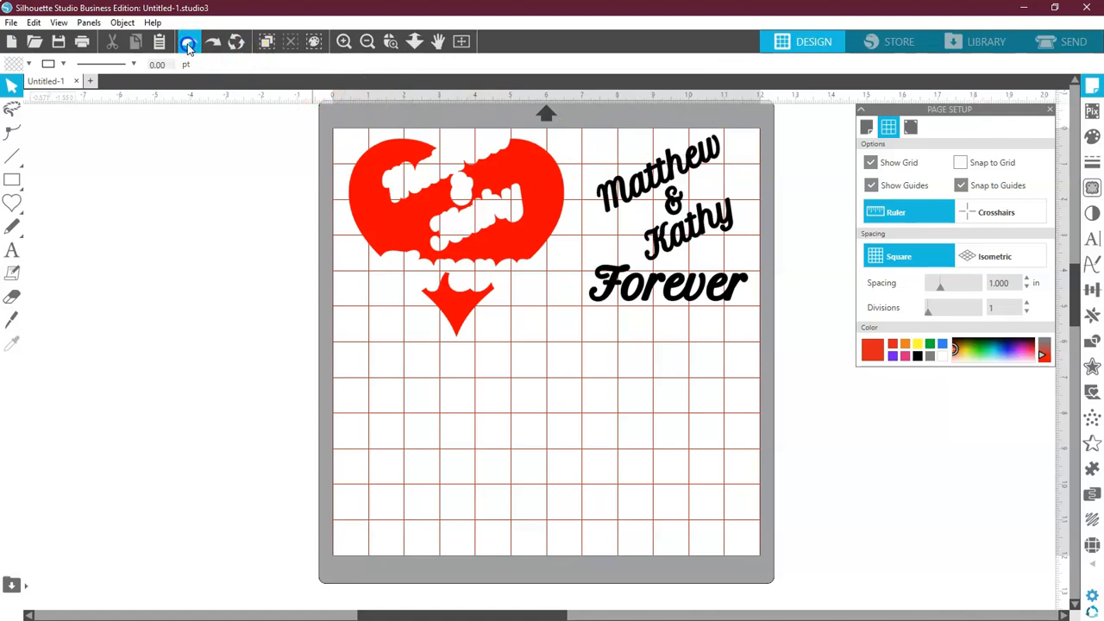
left_click(189, 45)
left_click(189, 45)
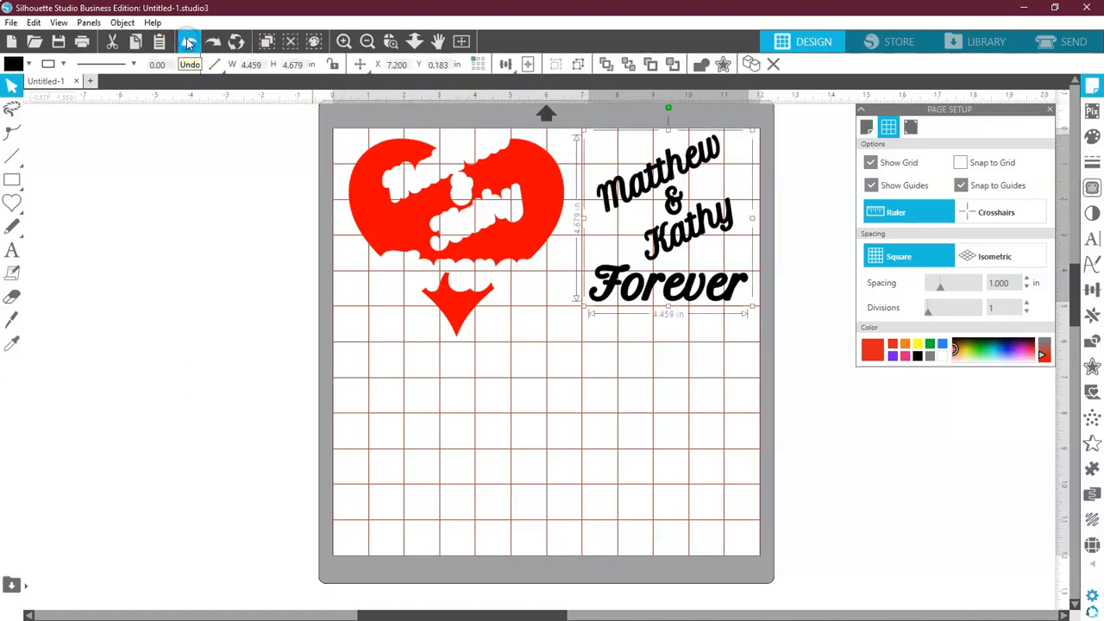
left_click(189, 43)
left_click(189, 43)
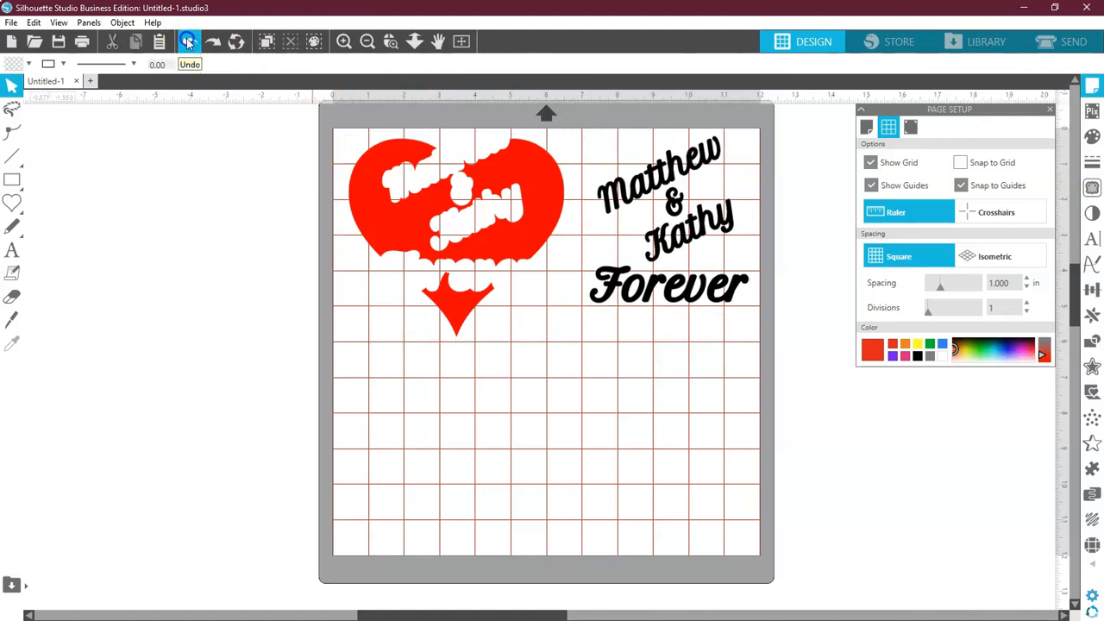
left_click(189, 43)
left_click(188, 41)
left_click(188, 42)
left_click(188, 41)
left_click(186, 40)
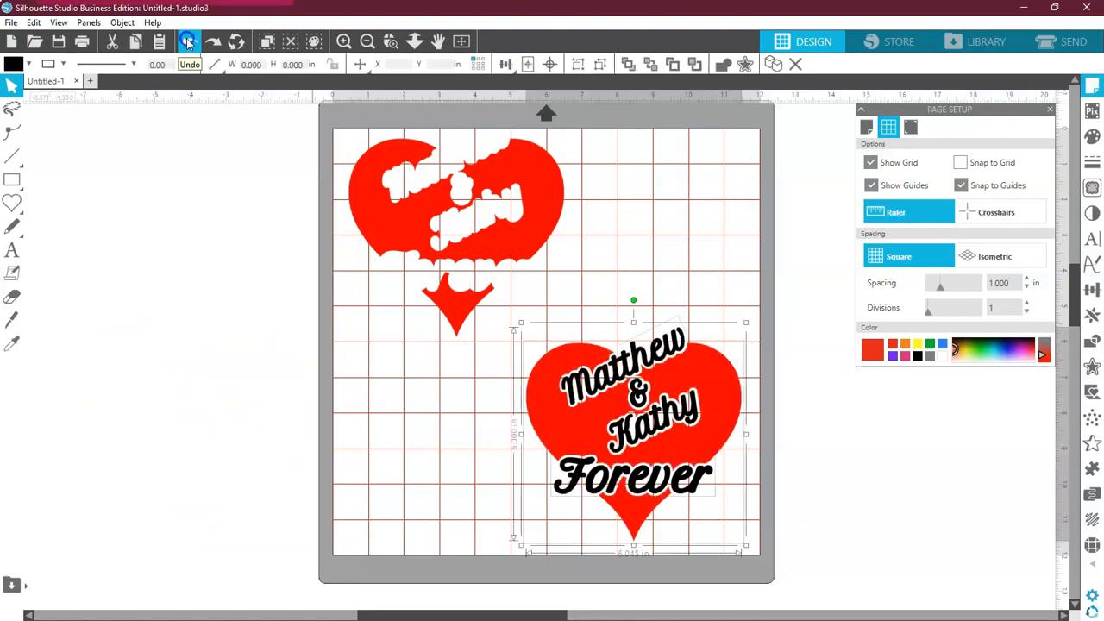
left_click(187, 42)
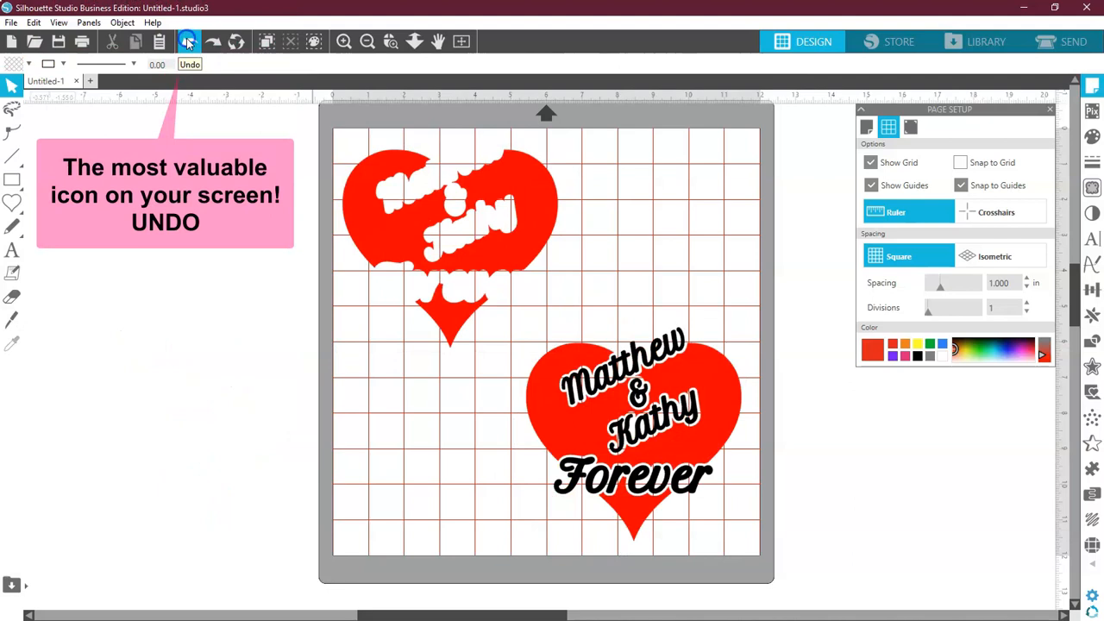
left_click(187, 42)
left_click(187, 42)
left_click(187, 41)
left_click(187, 42)
left_click(187, 42)
left_click(187, 41)
left_click(188, 41)
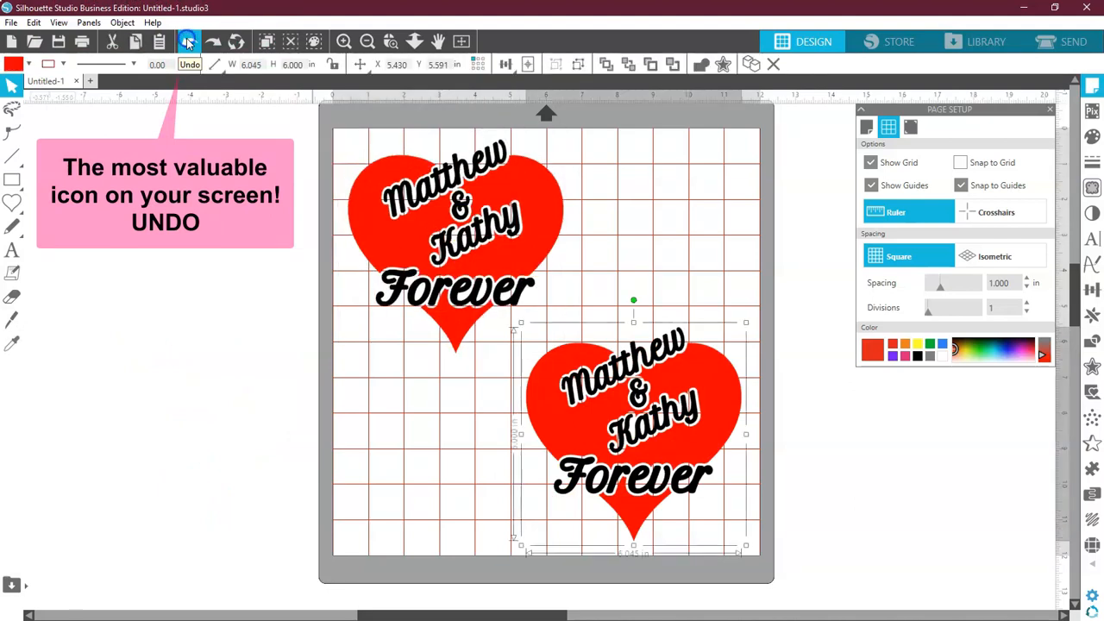
left_click(187, 41)
left_click(187, 41)
left_click(187, 41)
left_click(187, 41)
left_click(188, 41)
left_click(187, 41)
left_click(187, 42)
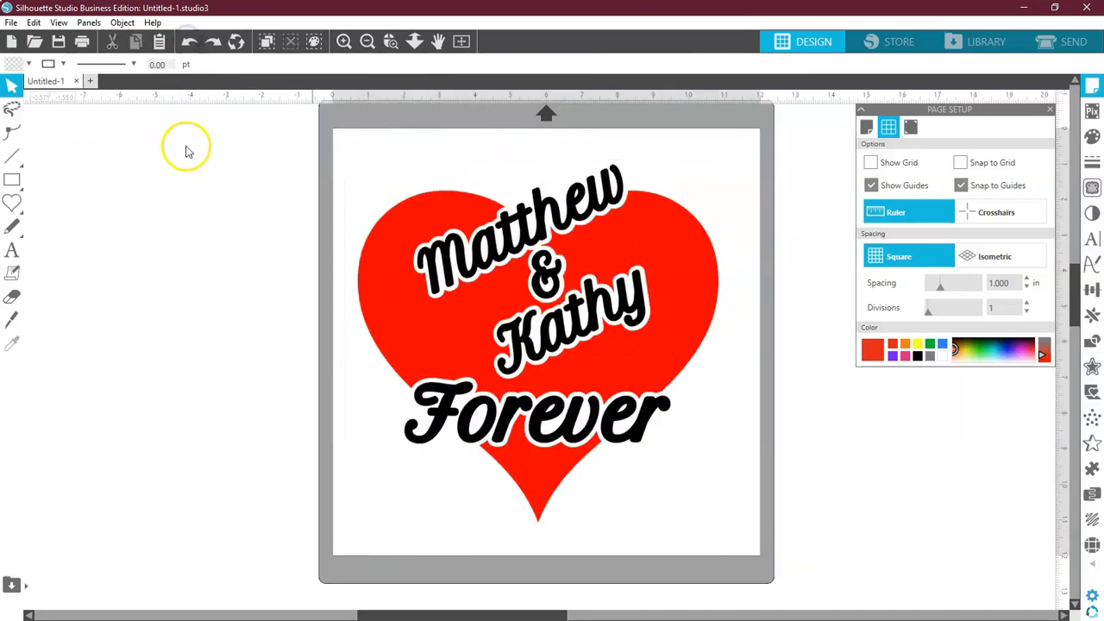
- Ungroup the large heart from its black lettering
left_click(688, 302)
right_click(699, 272)
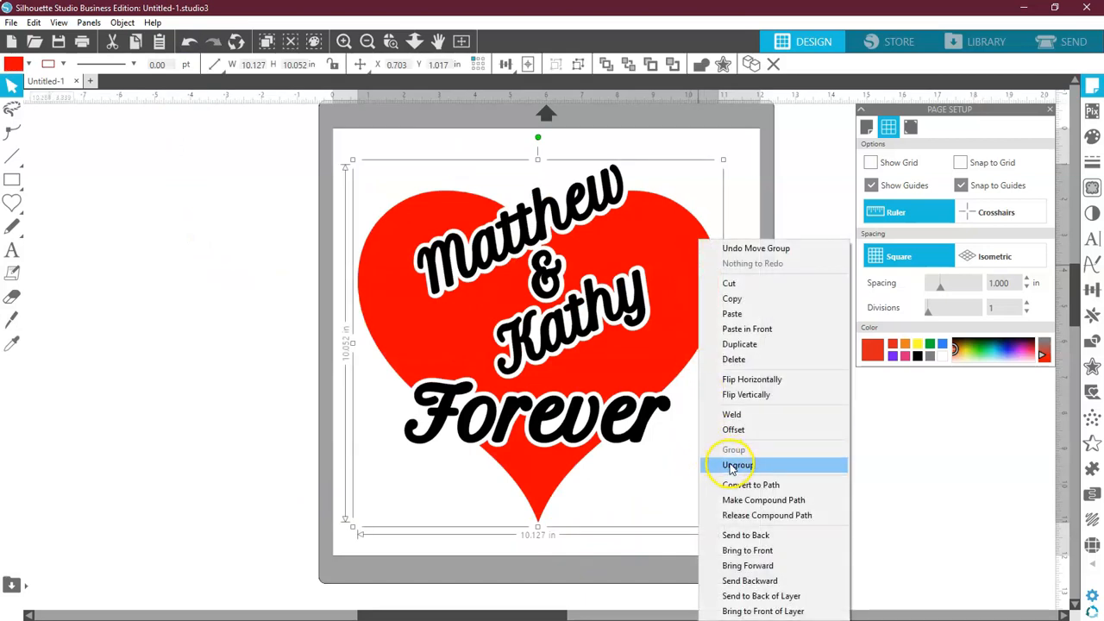
left_click(730, 465)
- Fill the red heart with the custom red glitter pattern and deselect it
left_click(702, 256)
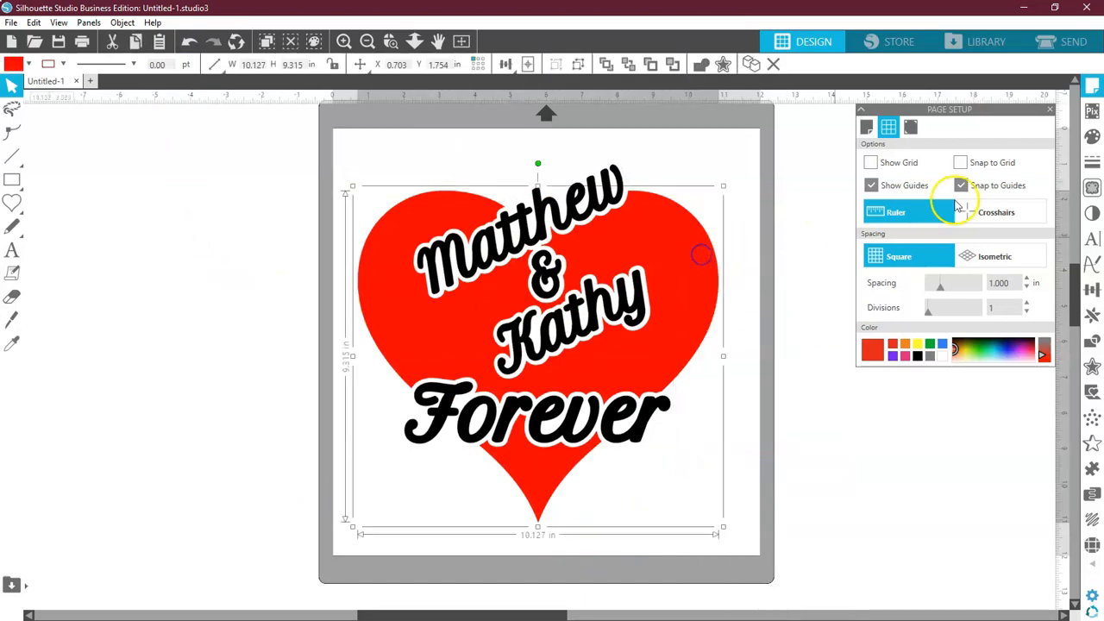
left_click(1091, 136)
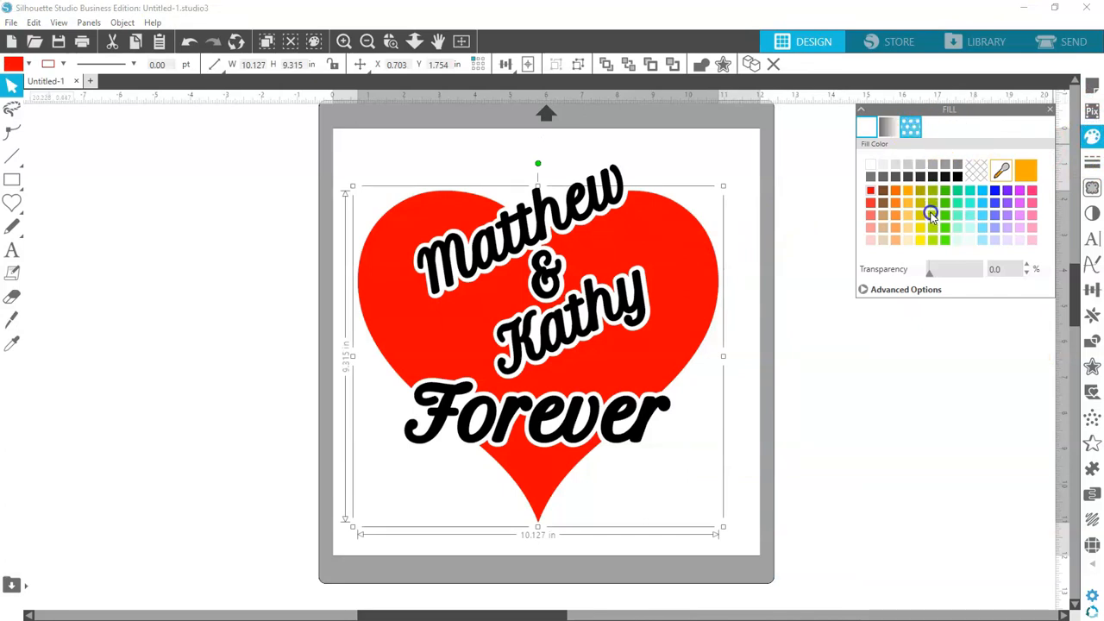
left_click(911, 127)
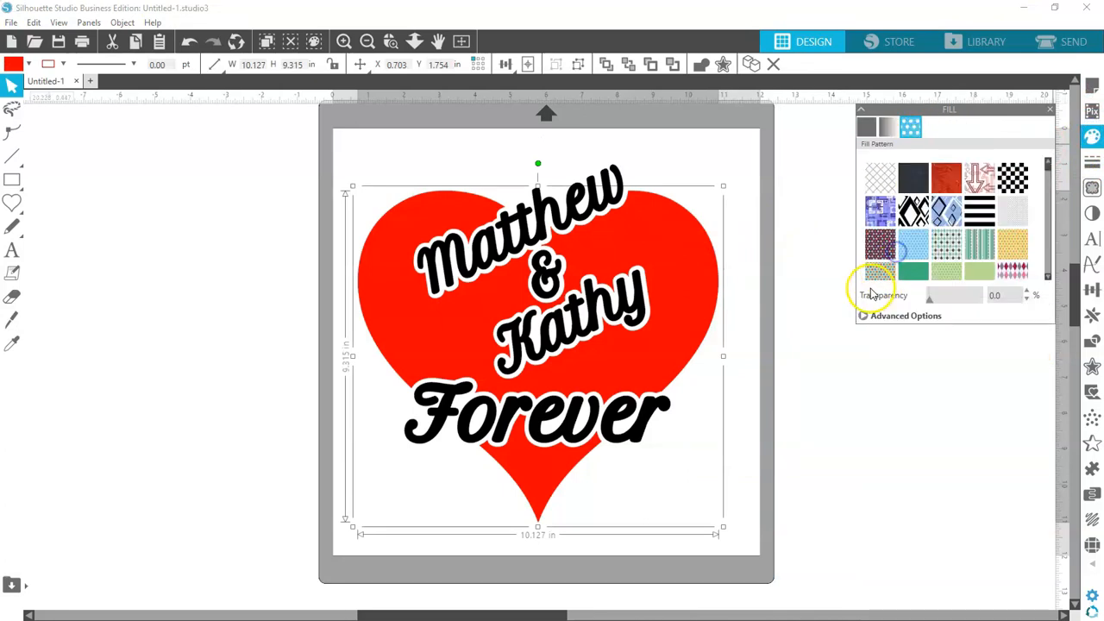
left_click(1048, 276)
left_click(1048, 276)
left_click(1048, 276)
left_click(1049, 276)
left_click(1049, 276)
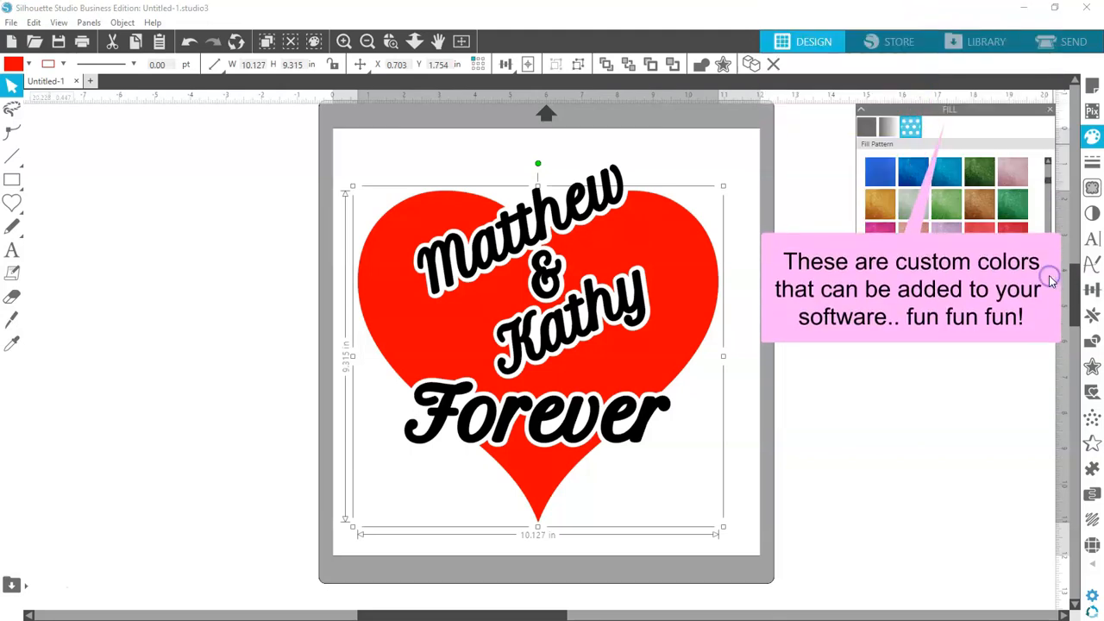
left_click(1012, 235)
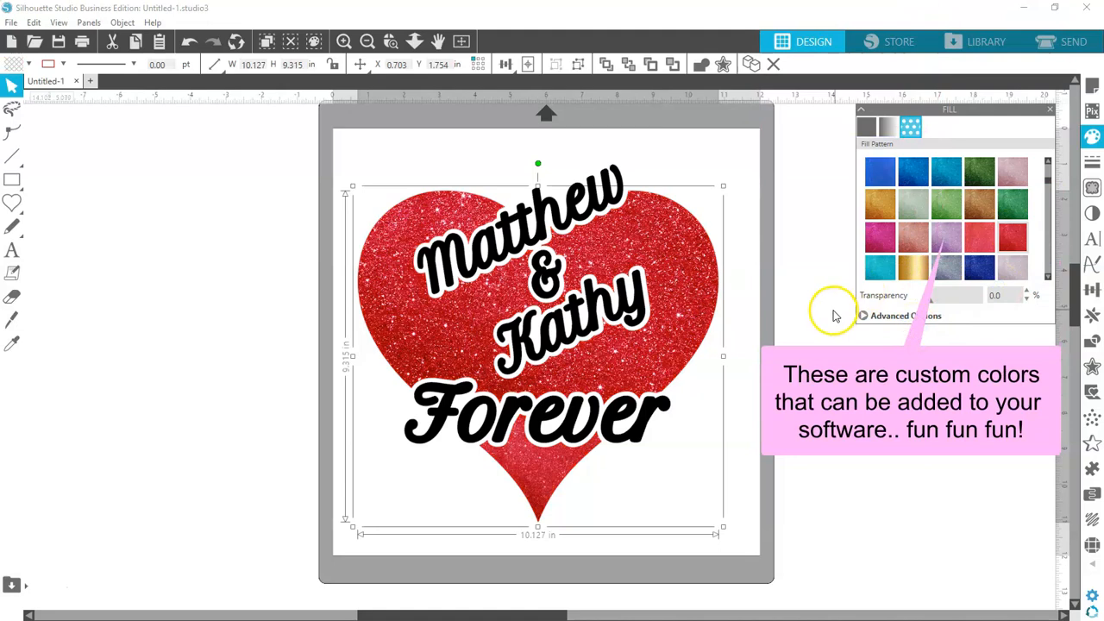
left_click(751, 199)
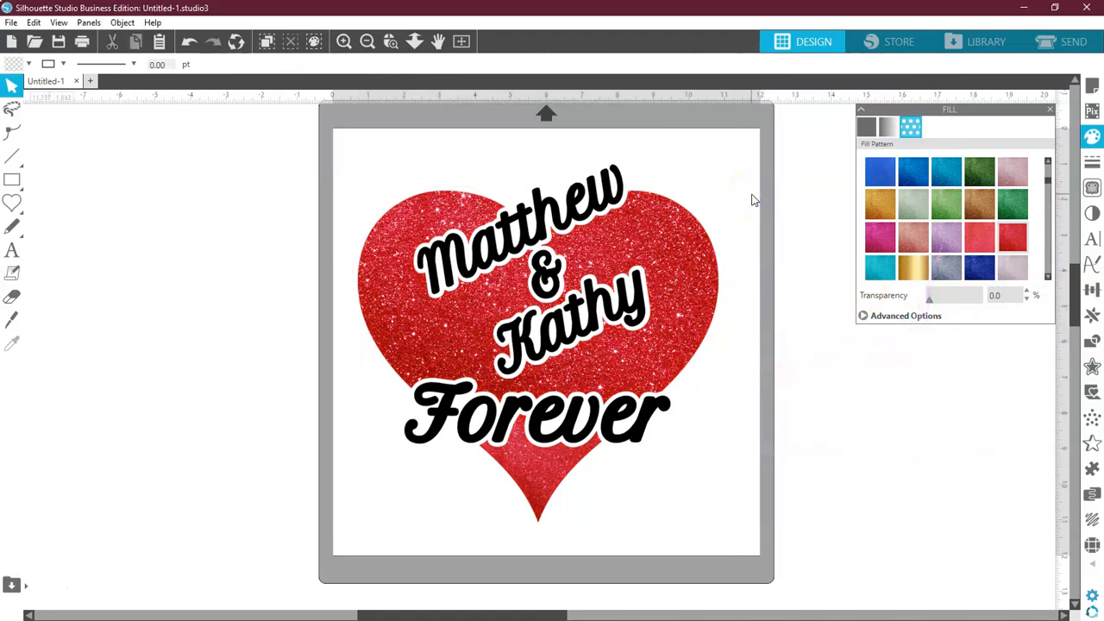